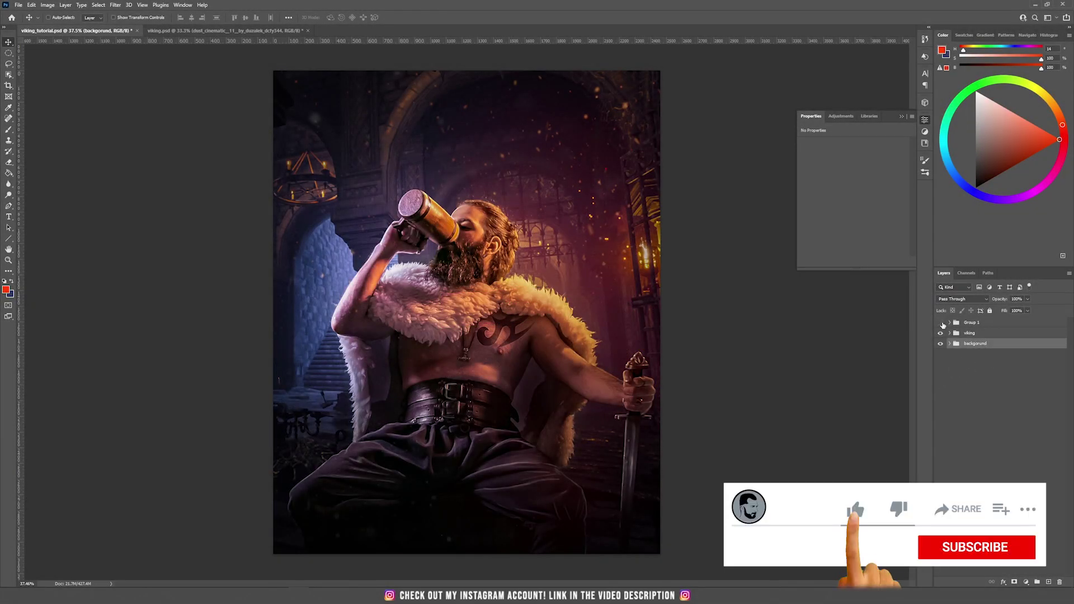
Compare the finished composite with Group 1 and the viking group hidden, restoring the viking group
{"action": "left_click", "coordinate": [941, 323]}
{"action": "left_click", "coordinate": [941, 334]}
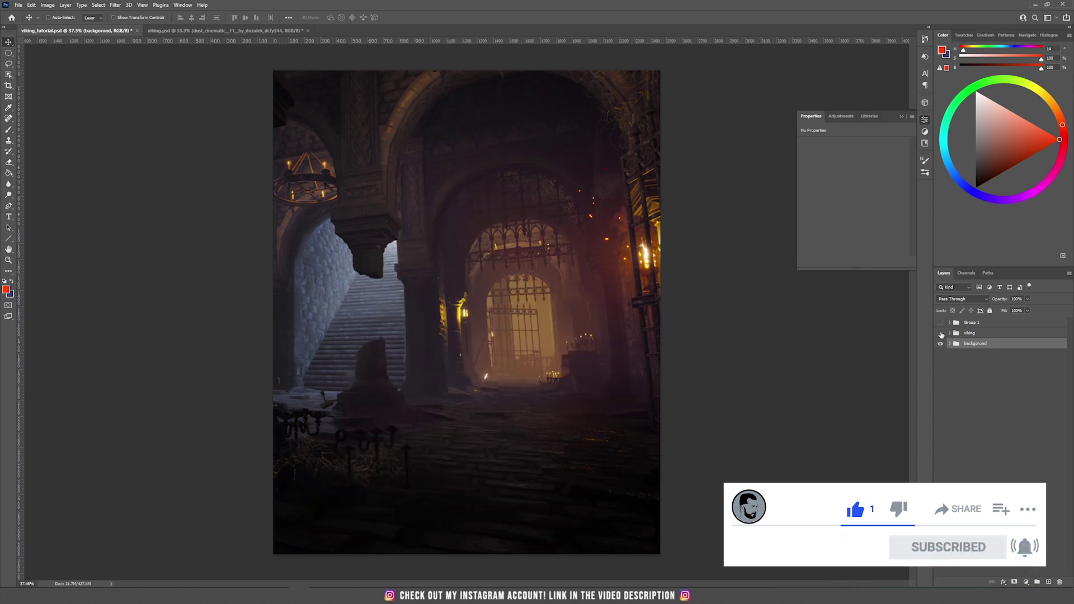
{"action": "left_click", "coordinate": [941, 333]}
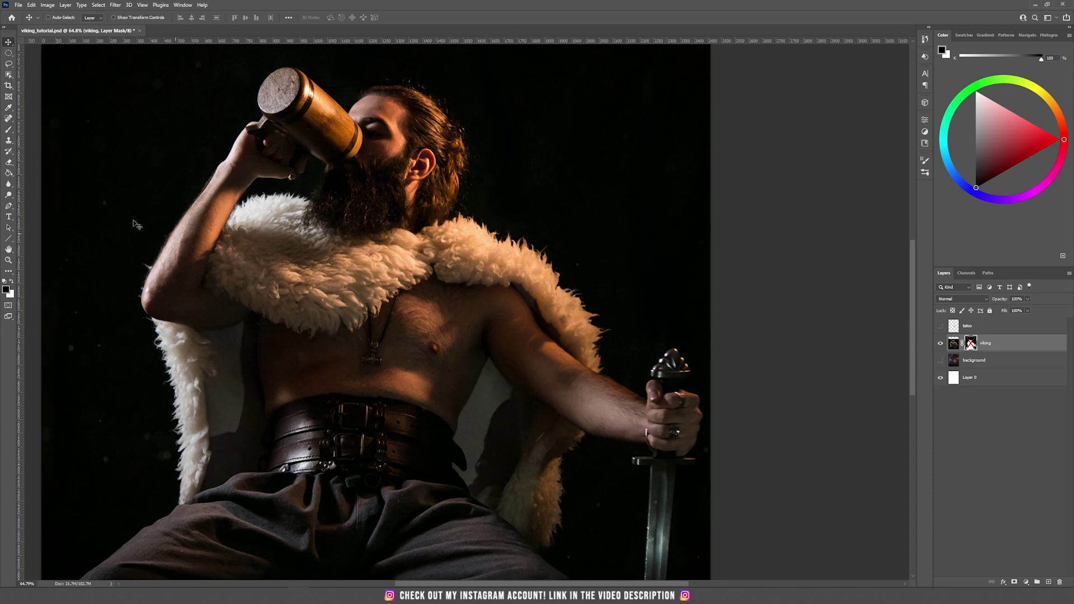
Trace a Pen tool path along the sword-side trouser leg, from the image's bottom edge to the cloak's lower tip
{"action": "left_click", "coordinate": [9, 206]}
{"action": "left_click_drag", "start_coordinate": [289, 404], "coordinate": [340, 163]}
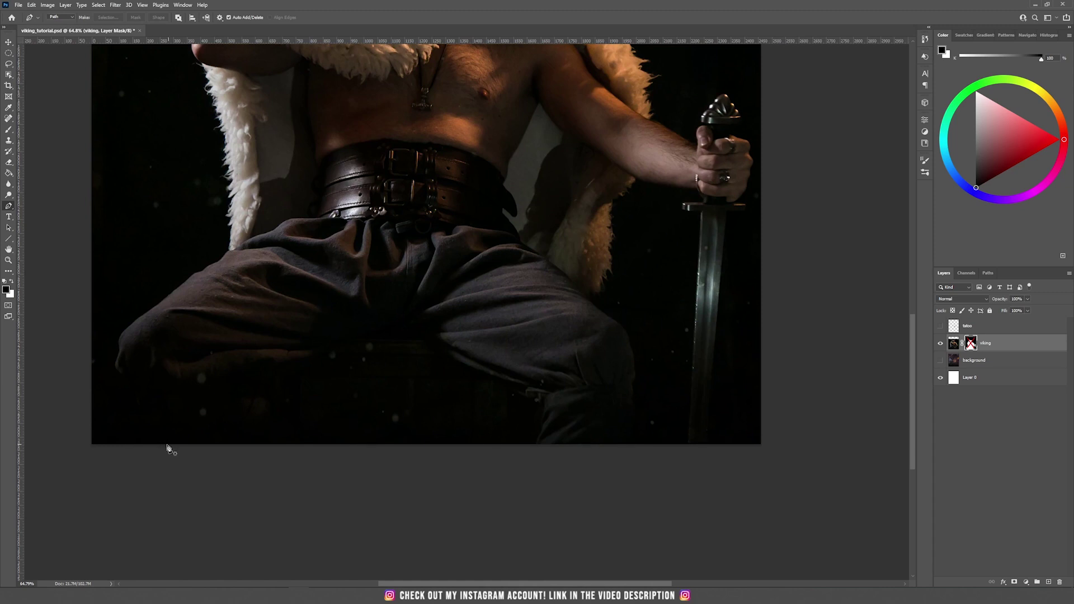
{"action": "left_click", "coordinate": [630, 443]}
{"action": "left_click", "coordinate": [633, 425]}
{"action": "left_click", "coordinate": [634, 406]}
{"action": "left_click", "coordinate": [632, 396]}
{"action": "left_click", "coordinate": [633, 386]}
{"action": "left_click", "coordinate": [635, 374]}
{"action": "left_click", "coordinate": [625, 332]}
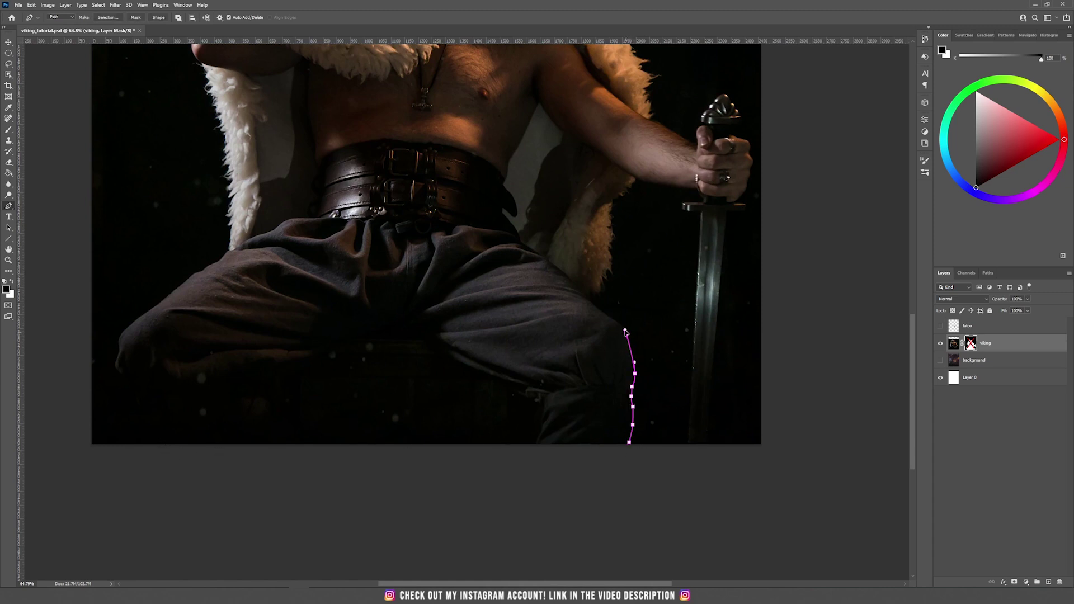
{"action": "left_click", "coordinate": [594, 304]}
{"action": "left_click", "coordinate": [587, 294]}
Continue the path with closely spaced anchor points along the fur cloak's outer edge up to the forearm
{"action": "left_click", "coordinate": [591, 291]}
{"action": "left_click", "coordinate": [596, 290]}
{"action": "left_click", "coordinate": [598, 283]}
{"action": "left_click", "coordinate": [601, 278]}
{"action": "left_click", "coordinate": [602, 275]}
{"action": "left_click", "coordinate": [606, 272]}
{"action": "left_click", "coordinate": [609, 269]}
{"action": "left_click", "coordinate": [612, 267]}
{"action": "left_click_drag", "start_coordinate": [610, 235], "coordinate": [590, 356]}
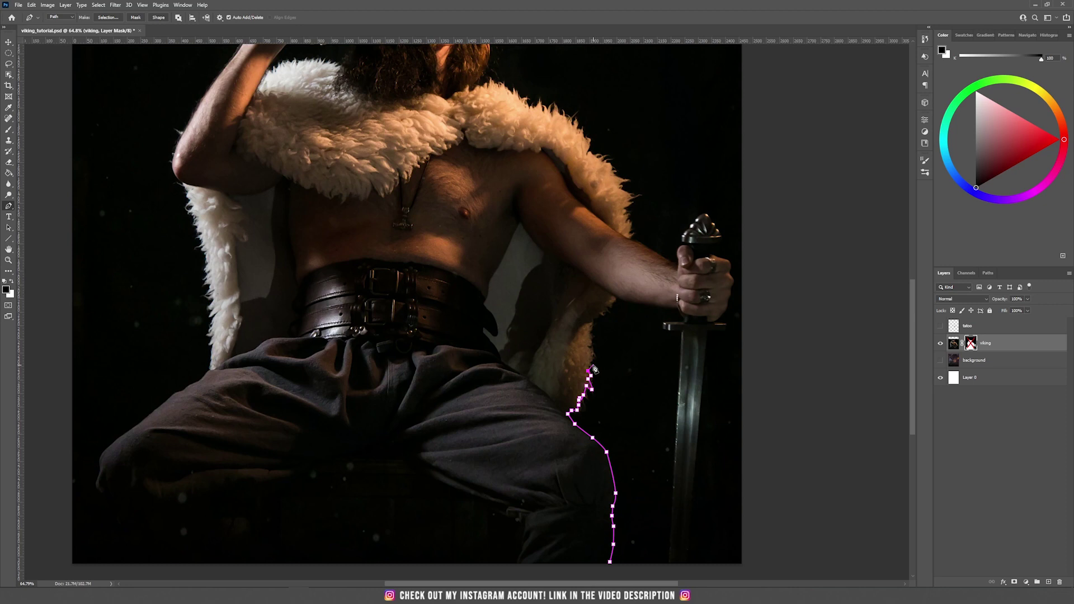
{"action": "left_click", "coordinate": [592, 357]}
{"action": "left_click", "coordinate": [591, 341]}
{"action": "left_click", "coordinate": [591, 333]}
{"action": "left_click", "coordinate": [591, 325]}
{"action": "left_click", "coordinate": [594, 320]}
{"action": "left_click", "coordinate": [599, 315]}
{"action": "left_click", "coordinate": [605, 310]}
{"action": "left_click", "coordinate": [610, 304]}
{"action": "left_click", "coordinate": [616, 298]}
Extend the path under the forearm to the sword guard and discard the traced path
{"action": "left_click", "coordinate": [637, 303]}
{"action": "left_click", "coordinate": [681, 310]}
{"action": "left_click", "coordinate": [682, 320]}
{"action": "left_click", "coordinate": [665, 323]}
{"action": "left_click", "coordinate": [669, 331]}
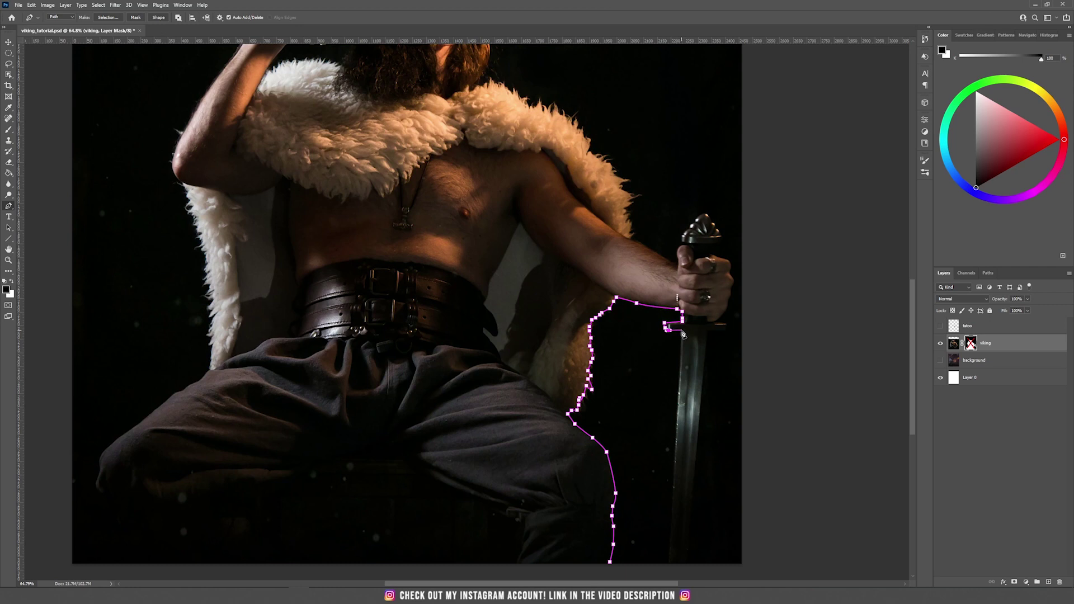
{"action": "key", "text": "Escape"}
{"action": "key", "text": "Return"}
Enable the viking layer's mask and inspect the cutout along the fur, arms and sword
{"action": "left_click", "coordinate": [972, 343], "text": "shift"}
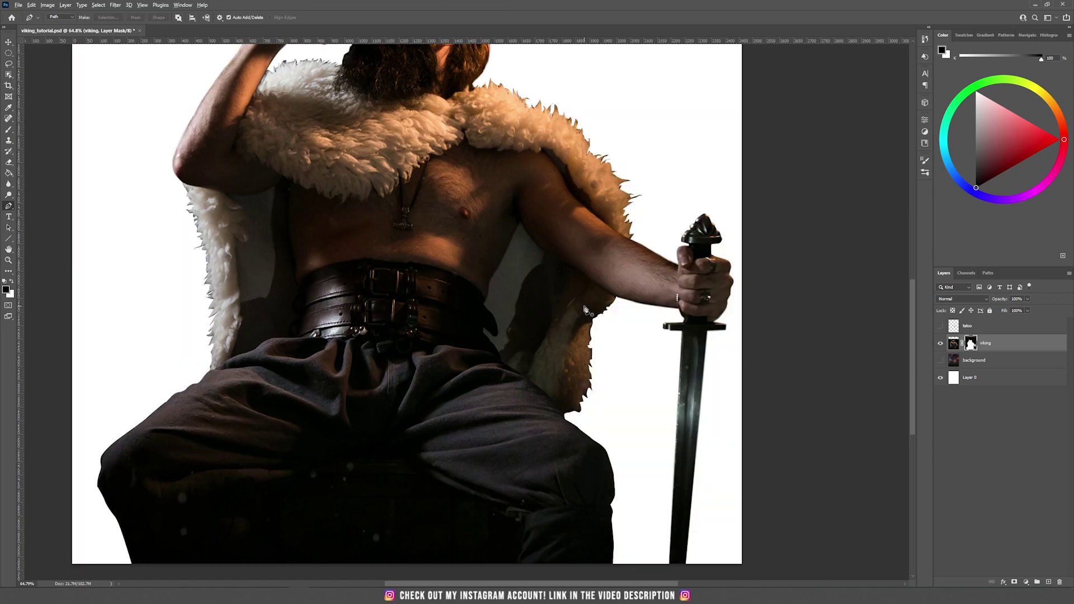
{"action": "scroll", "coordinate": [543, 154], "scroll_direction": "up", "scroll_amount": 3}
{"action": "left_click_drag", "start_coordinate": [704, 189], "coordinate": [505, 168]}
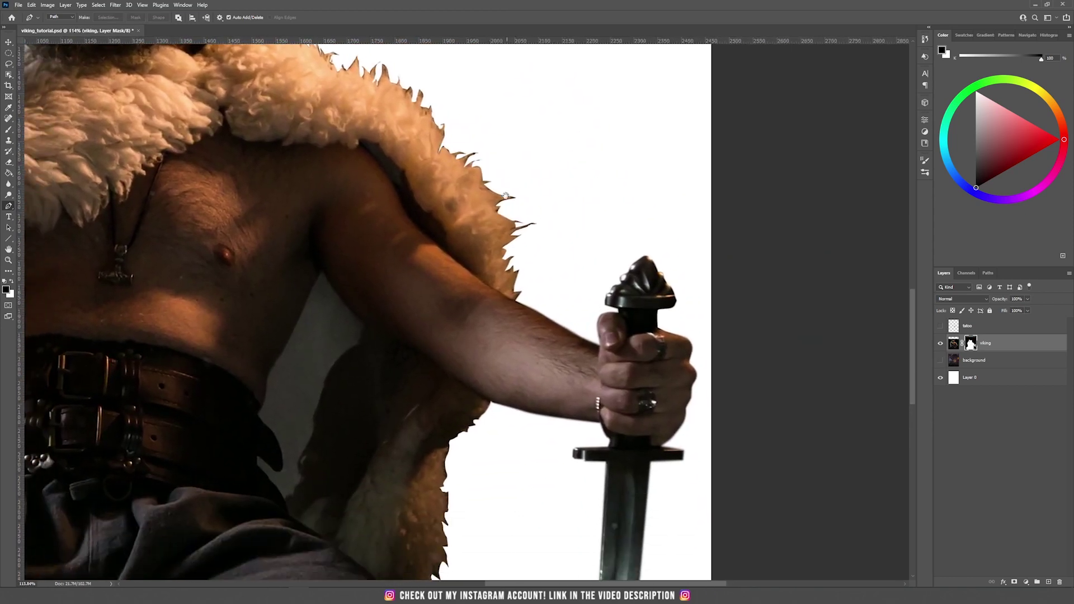
{"action": "left_click_drag", "start_coordinate": [168, 140], "coordinate": [312, 277]}
{"action": "left_click_drag", "start_coordinate": [230, 189], "coordinate": [478, 213]}
{"action": "left_click_drag", "start_coordinate": [403, 315], "coordinate": [384, 216]}
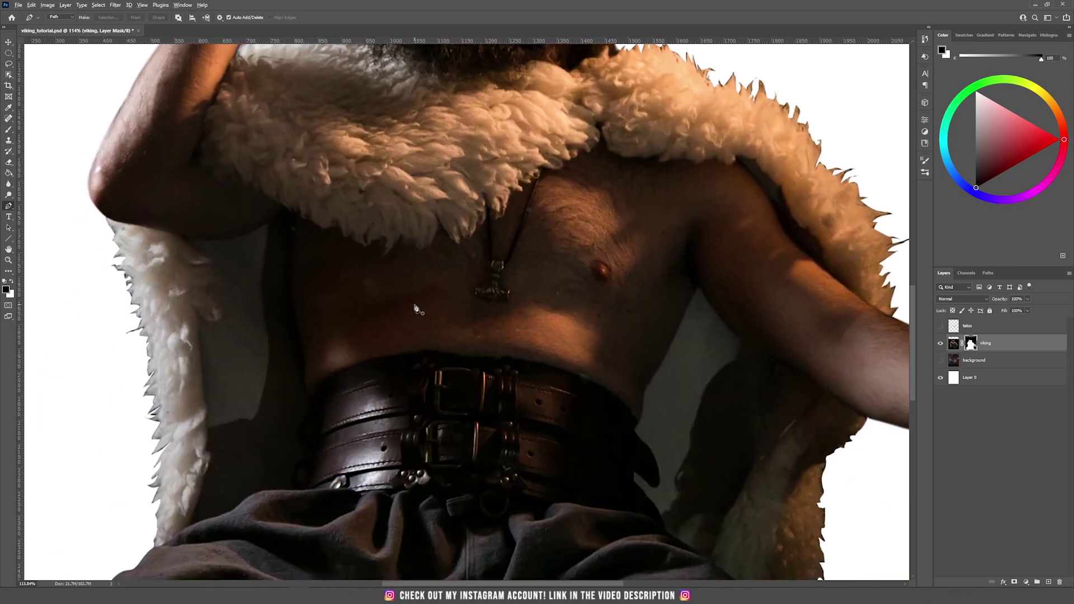
{"action": "scroll", "coordinate": [418, 308], "scroll_direction": "down", "scroll_amount": 4}
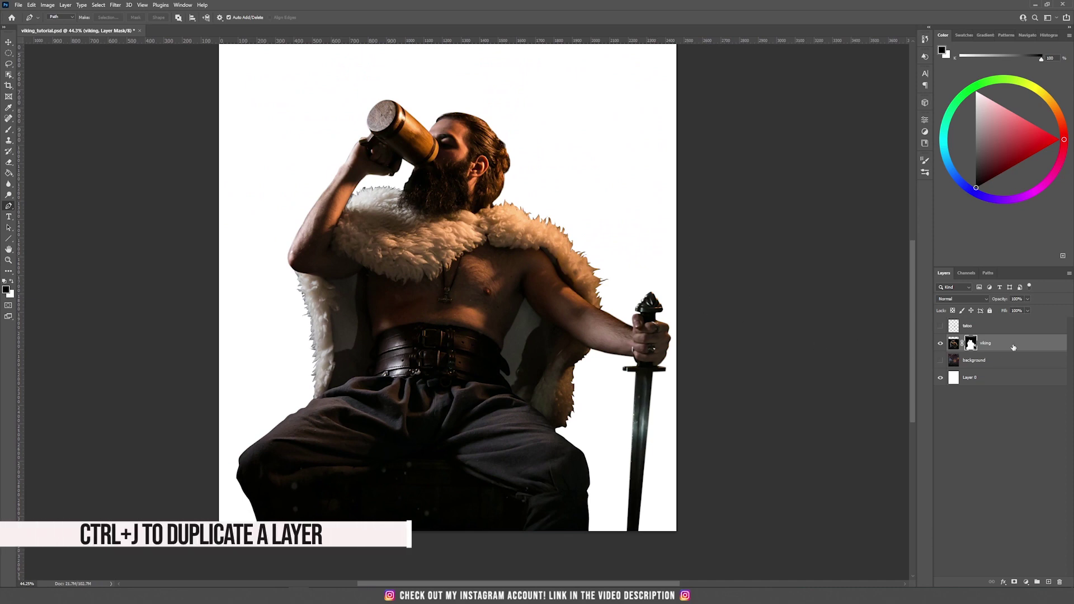
Duplicate the viking layer with its mask and hide the copy
{"action": "key", "text": "ctrl+j"}
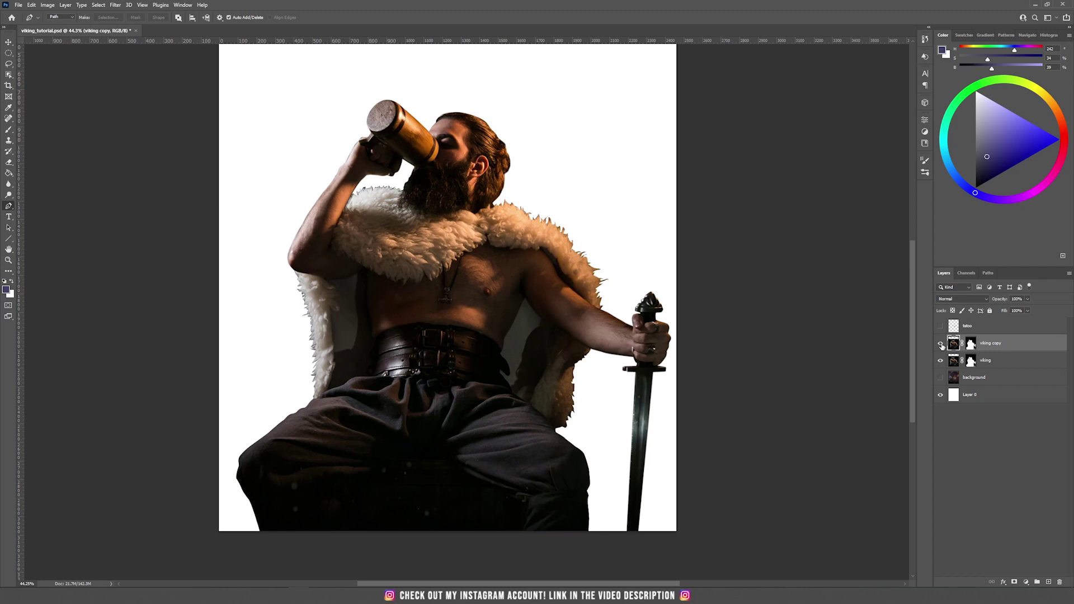
{"action": "left_click", "coordinate": [940, 344]}
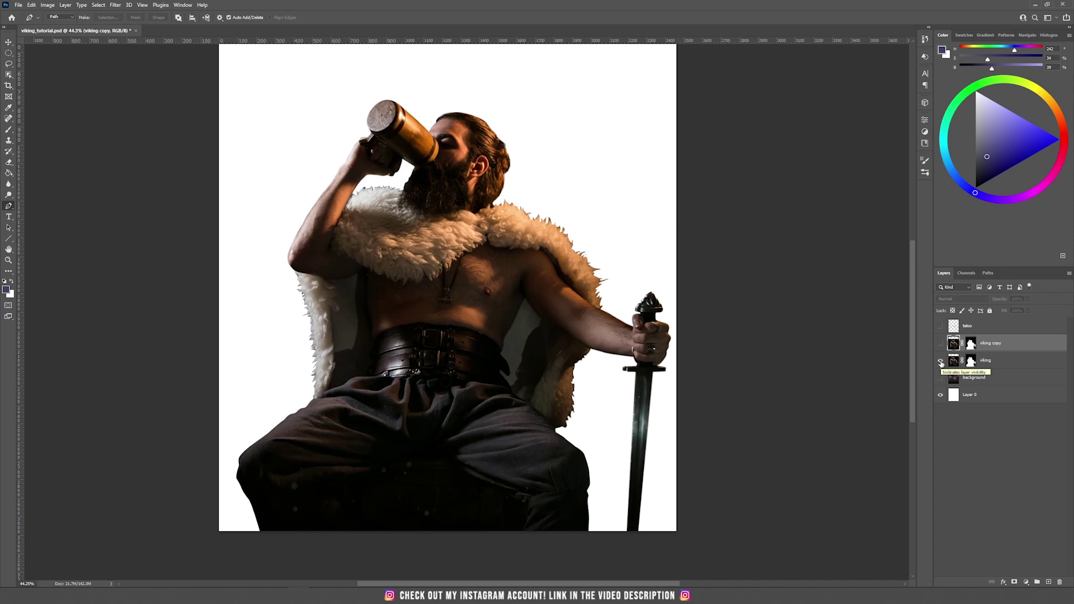
Hide the original viking layer, show the background layer and reposition the dungeon background slightly
{"action": "left_click", "coordinate": [939, 361]}
{"action": "left_click", "coordinate": [943, 380]}
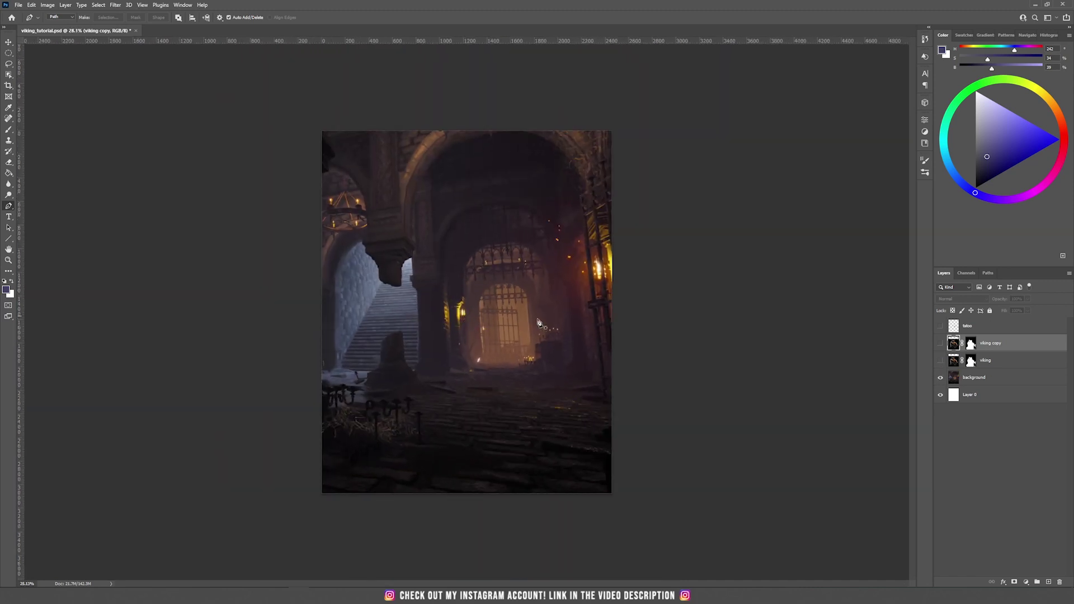
{"action": "left_click_drag", "start_coordinate": [448, 305], "coordinate": [475, 301]}
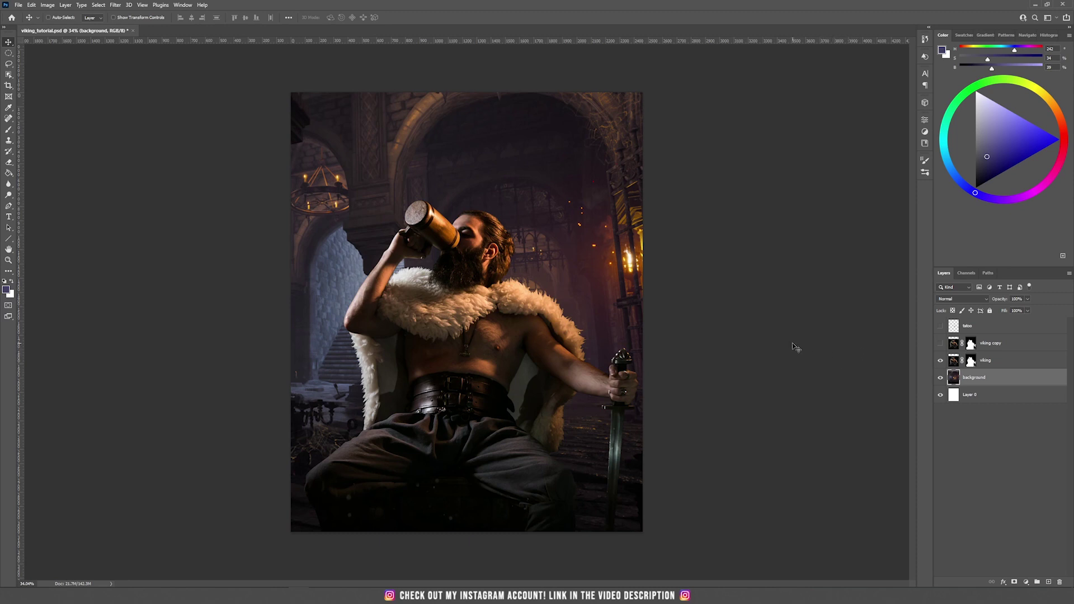
Add a Selective Color adjustment above the viking layer and clip it to that layer
{"action": "left_click", "coordinate": [973, 361]}
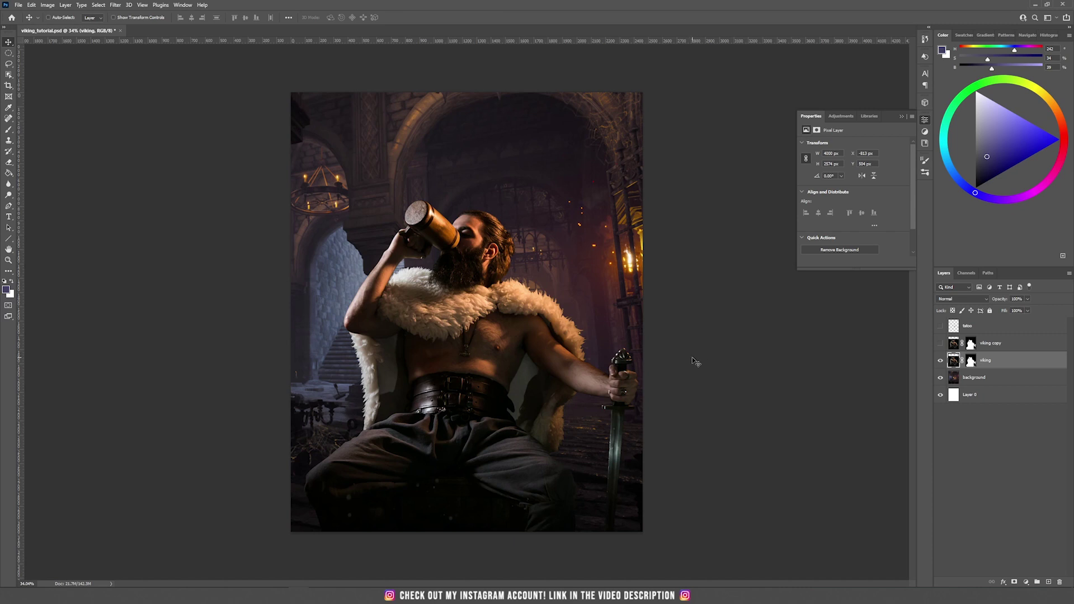
{"action": "left_click", "coordinate": [1026, 581]}
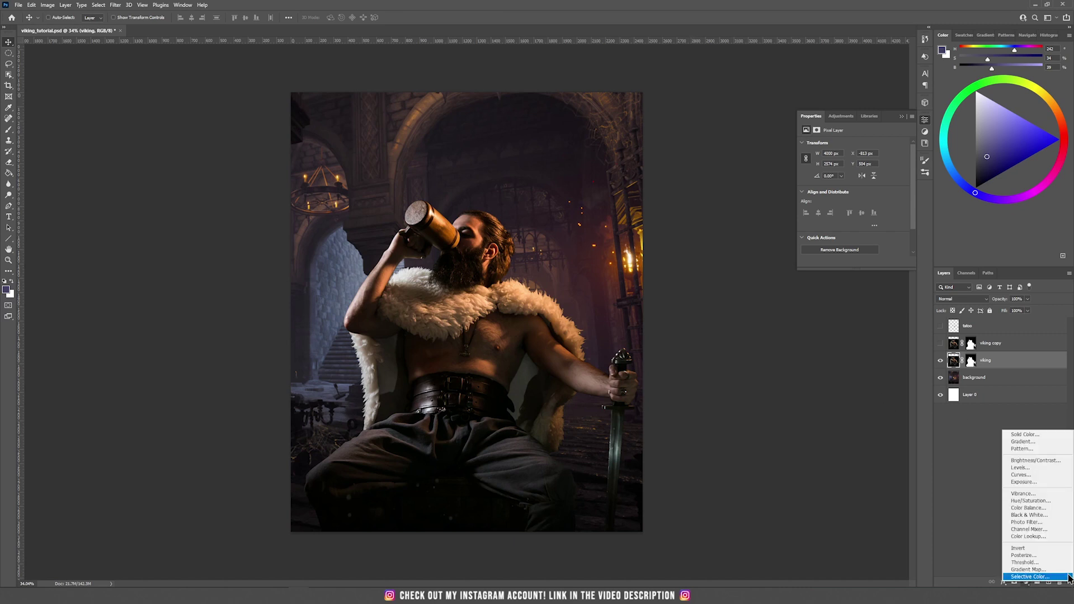
{"action": "left_click", "coordinate": [1061, 578]}
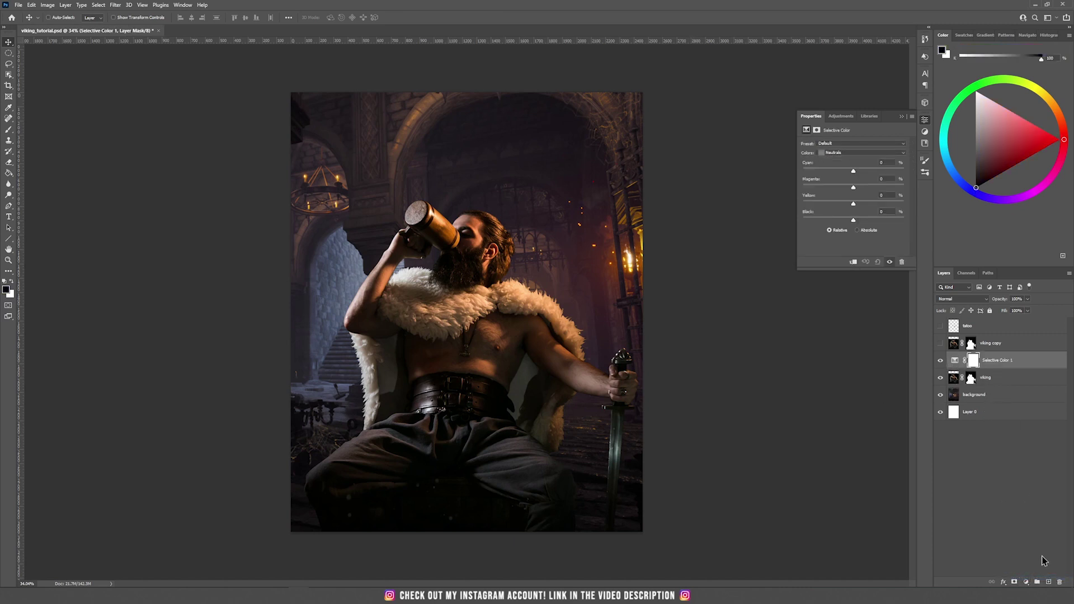
{"action": "left_click", "coordinate": [1026, 582]}
{"action": "left_click", "coordinate": [957, 519]}
{"action": "left_click", "coordinate": [852, 263]}
Set the Selective Color Neutrals to cyan -20, magenta -2, yellow -11 and black -8, and compare before and after
{"action": "left_click", "coordinate": [853, 175]}
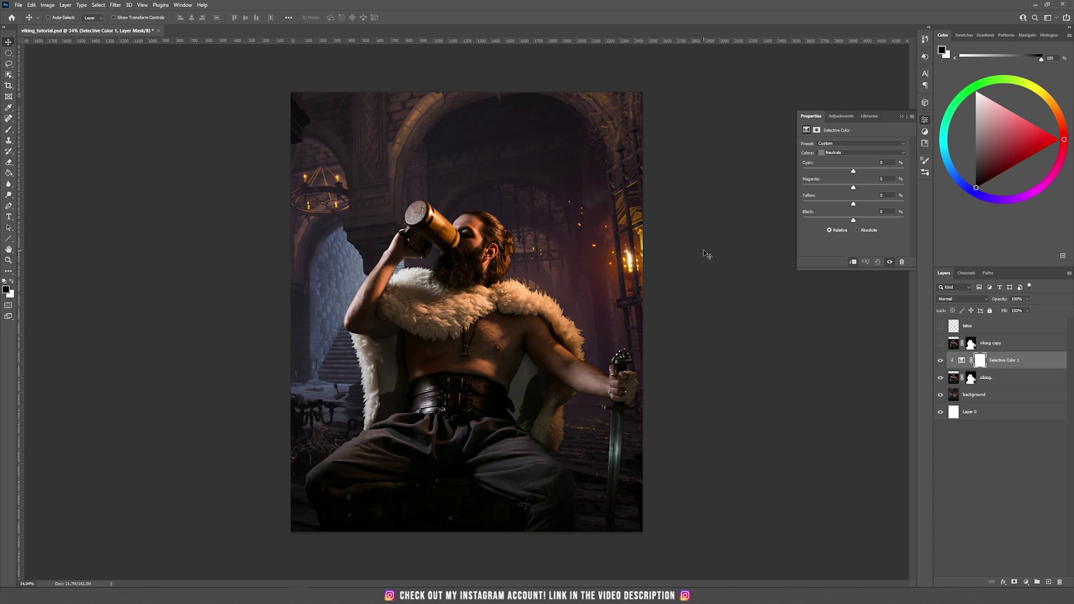
{"action": "left_click_drag", "start_coordinate": [854, 172], "coordinate": [849, 220]}
{"action": "left_click_drag", "start_coordinate": [850, 171], "coordinate": [852, 189]}
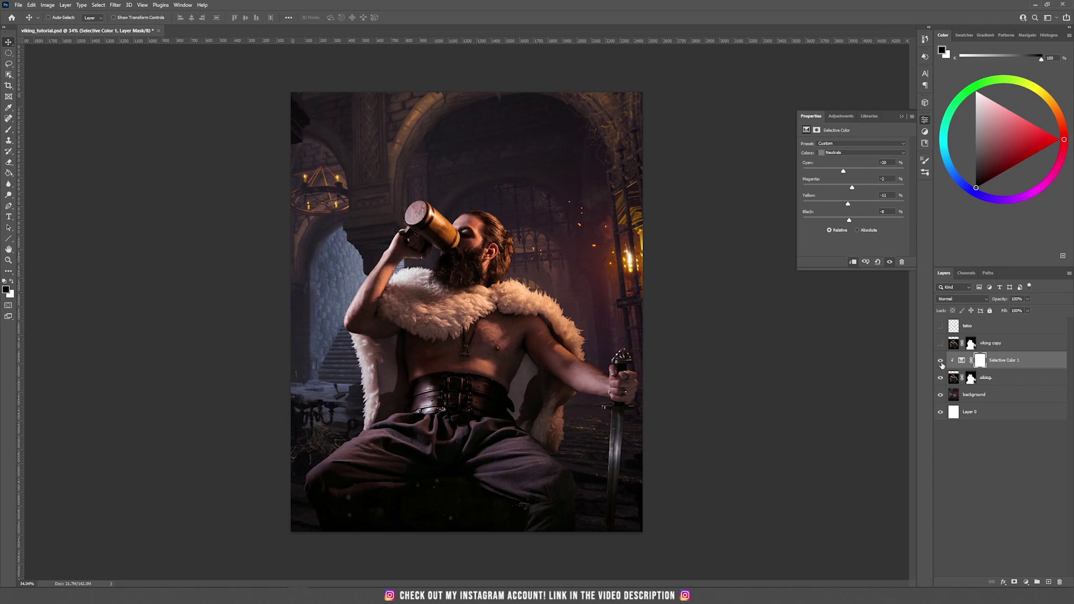
{"action": "left_click", "coordinate": [940, 360]}
{"action": "left_click", "coordinate": [942, 364]}
Add a Levels adjustment above the background layer and lower its white output level to darken the scene
{"action": "left_click", "coordinate": [1006, 394]}
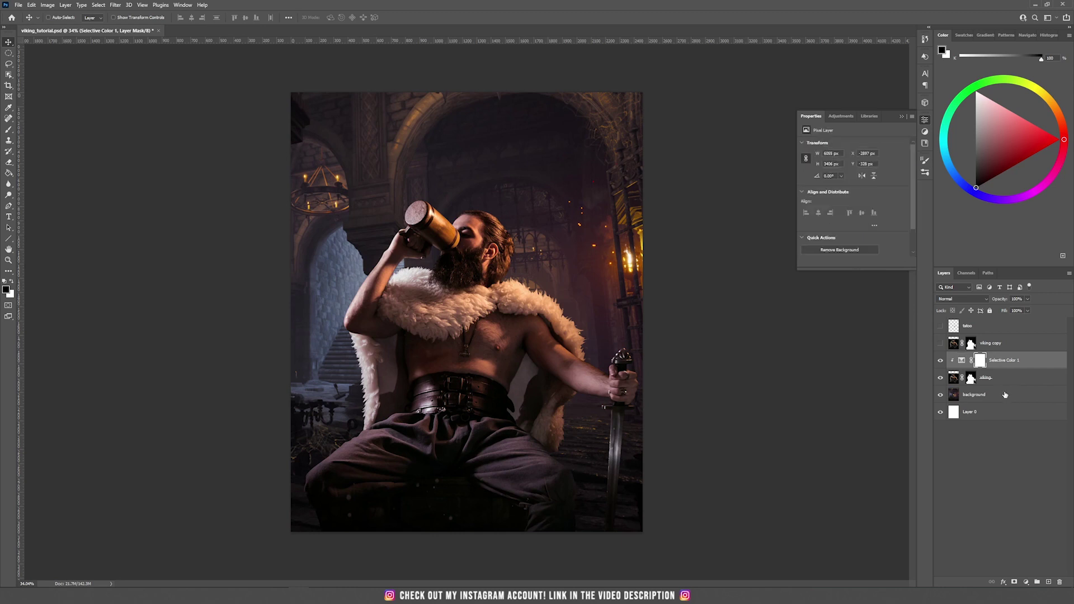
{"action": "left_click", "coordinate": [1028, 583]}
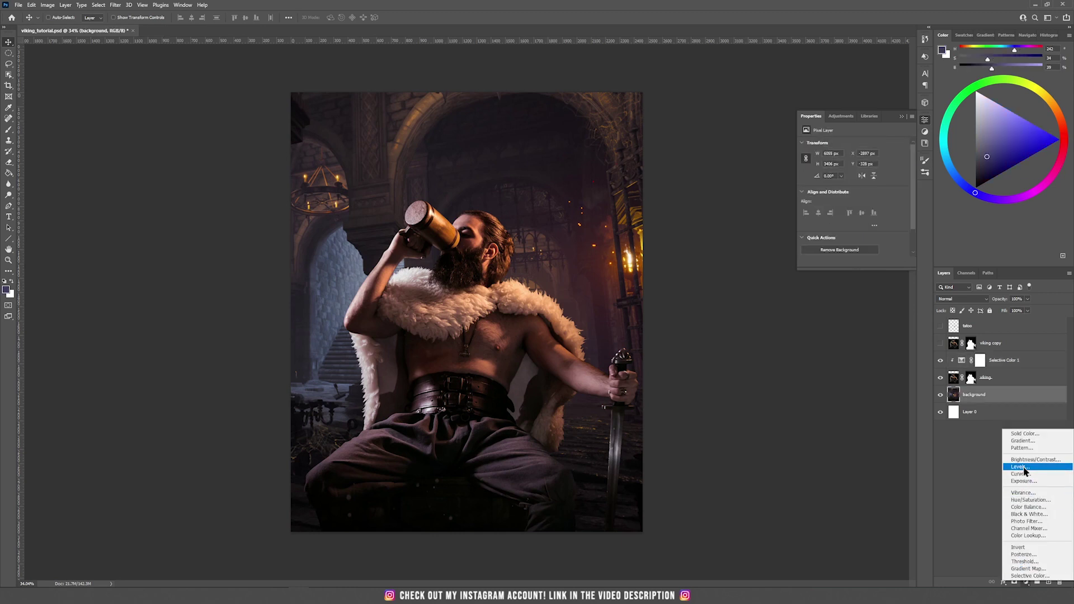
{"action": "left_click", "coordinate": [1026, 473]}
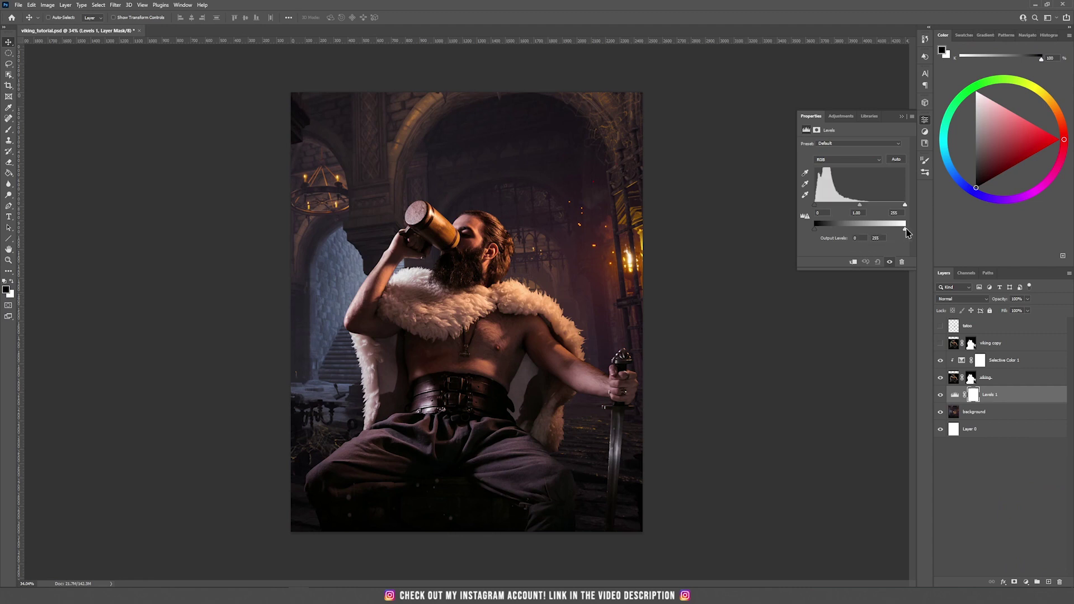
{"action": "left_click_drag", "start_coordinate": [905, 230], "coordinate": [847, 230]}
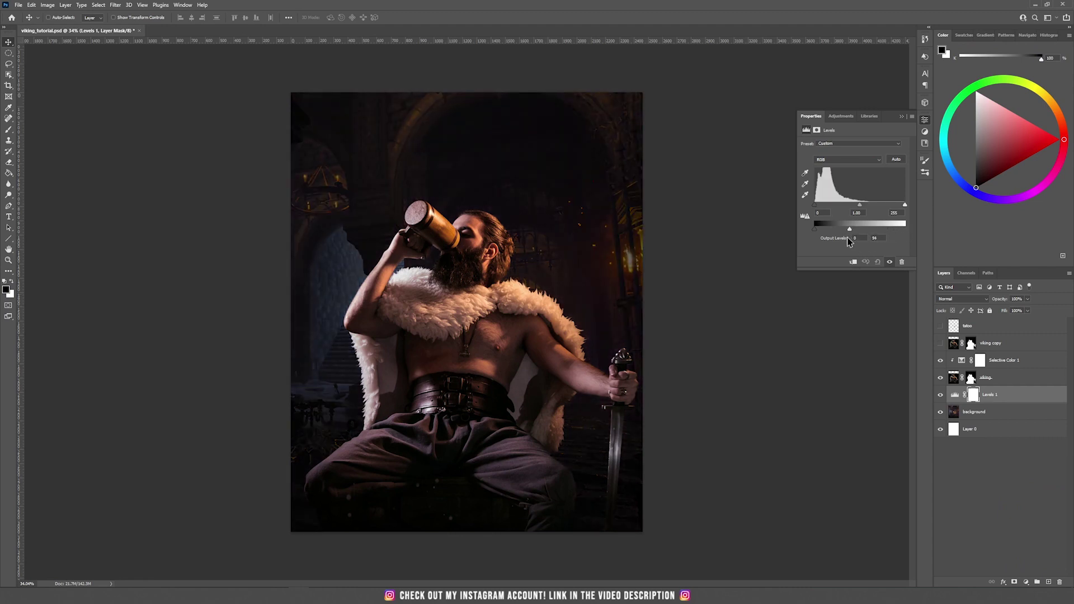
Invert the Levels mask and paint white at 10% flow over the lower background and outer areas to darken them
{"action": "left_click", "coordinate": [975, 398]}
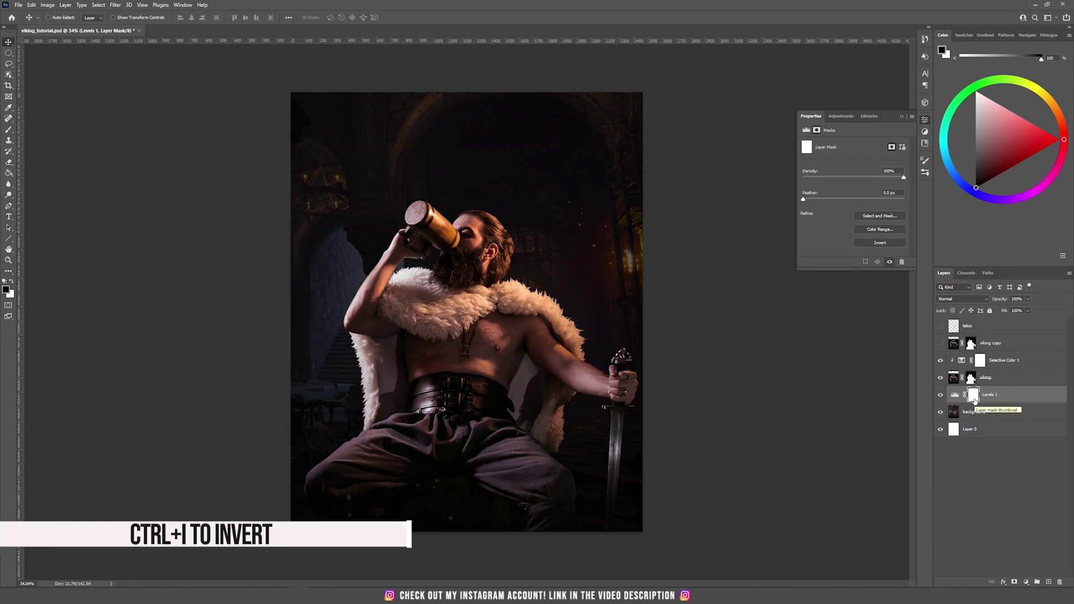
{"action": "key", "text": "ctrl+i"}
{"action": "key", "text": "b"}
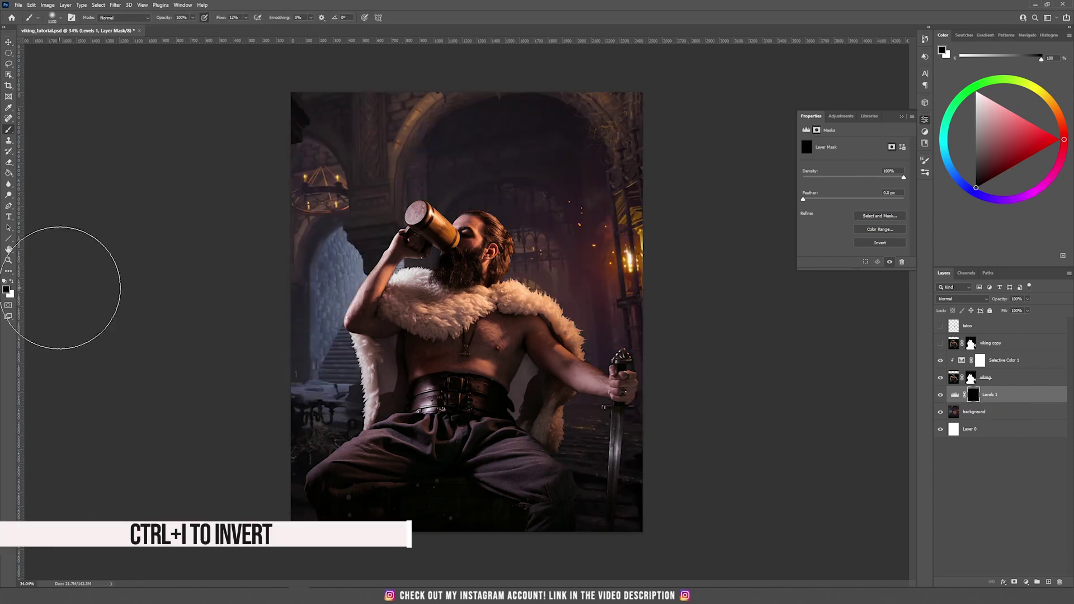
{"action": "left_click", "coordinate": [12, 281]}
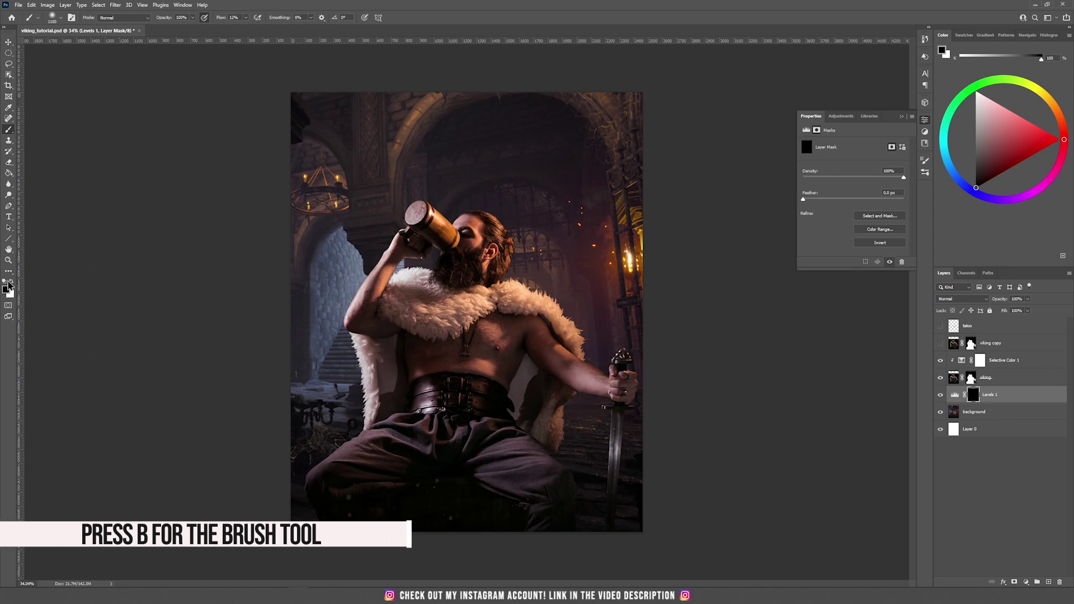
{"action": "left_click", "coordinate": [245, 18]}
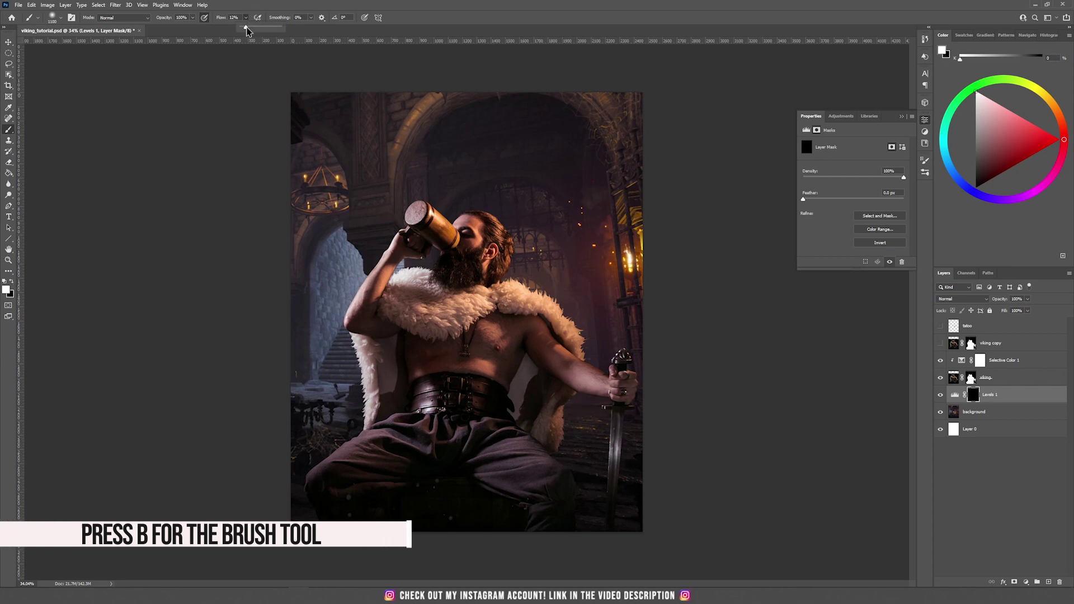
{"action": "left_click_drag", "start_coordinate": [244, 29], "coordinate": [243, 29]}
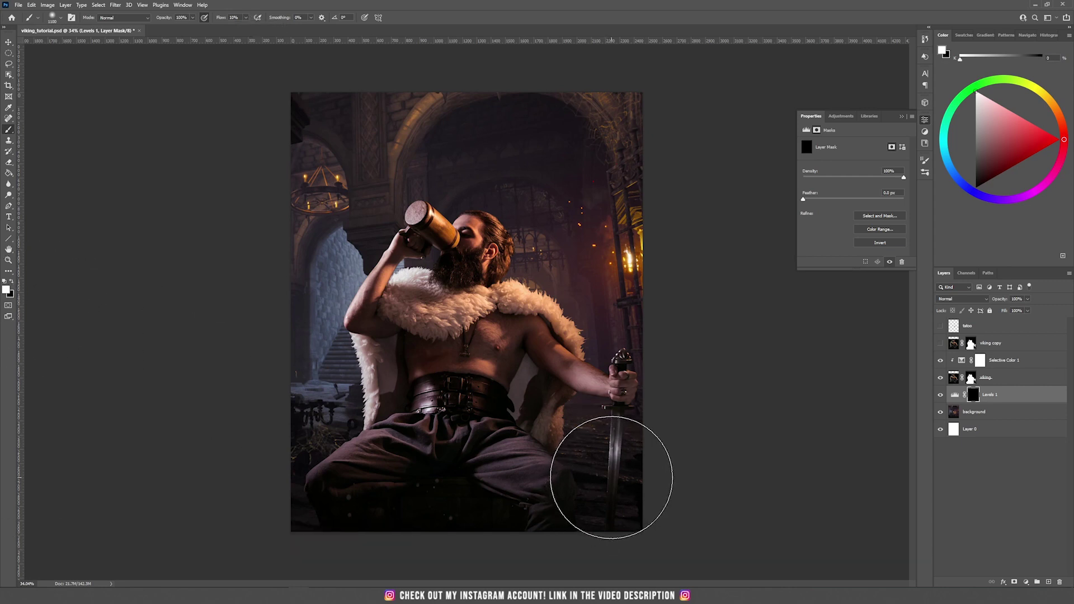
{"action": "mouse_move", "coordinate": [611, 474]}
{"action": "left_mouse_down"}
{"action": "mouse_move", "coordinate": [592, 506]}
{"action": "mouse_move", "coordinate": [606, 497]}
{"action": "mouse_move", "coordinate": [590, 433]}
{"action": "mouse_move", "coordinate": [605, 428]}
{"action": "mouse_move", "coordinate": [572, 409]}
{"action": "mouse_move", "coordinate": [595, 446]}
{"action": "mouse_move", "coordinate": [285, 535]}
{"action": "mouse_move", "coordinate": [280, 494]}
{"action": "mouse_move", "coordinate": [301, 509]}
{"action": "mouse_move", "coordinate": [340, 434]}
{"action": "mouse_move", "coordinate": [343, 412]}
{"action": "left_mouse_up"}
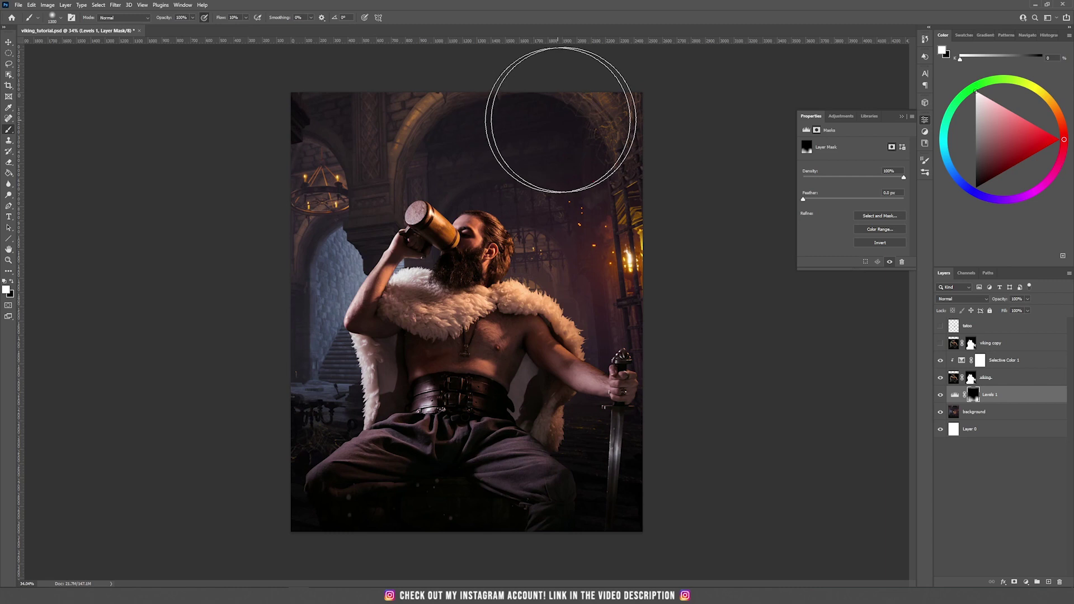
Add a Hue/Saturation adjustment above the viking's Selective Color layer
{"action": "left_click", "coordinate": [979, 363]}
{"action": "key", "text": "v"}
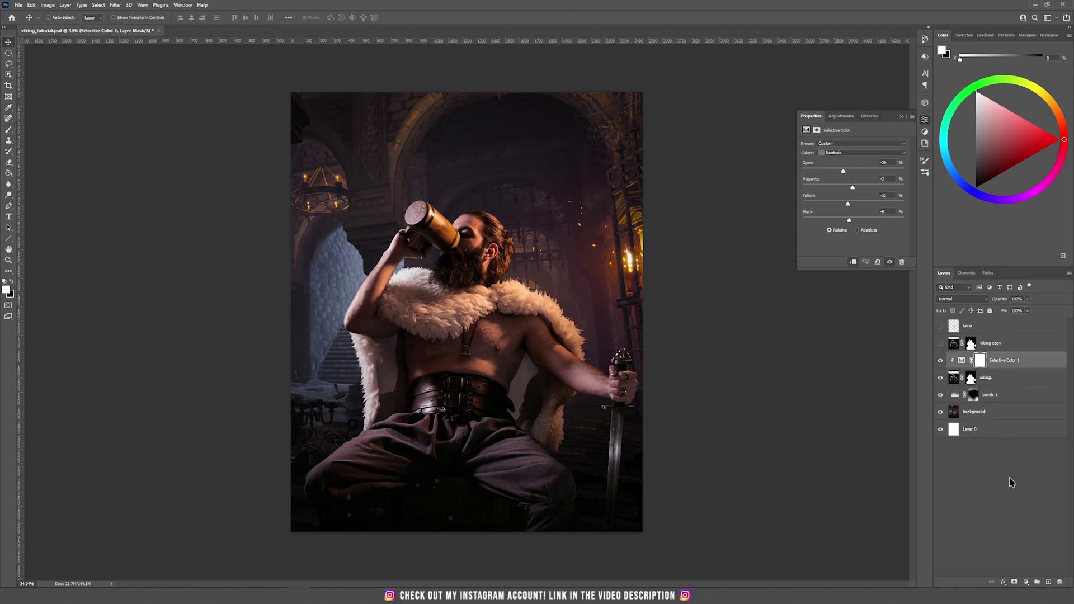
{"action": "left_click", "coordinate": [1026, 583]}
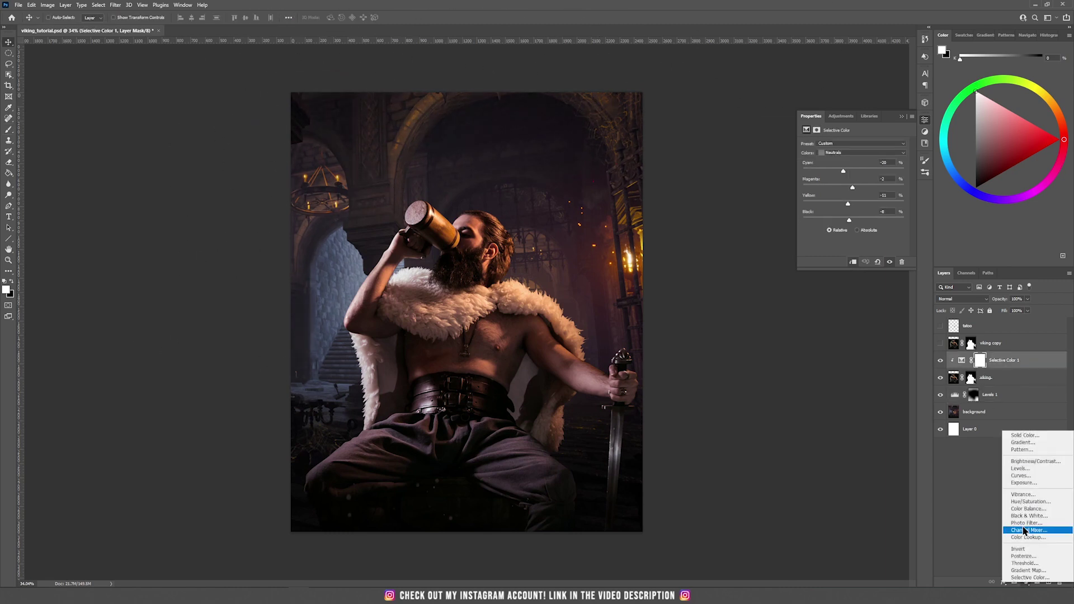
{"action": "left_click", "coordinate": [1030, 502]}
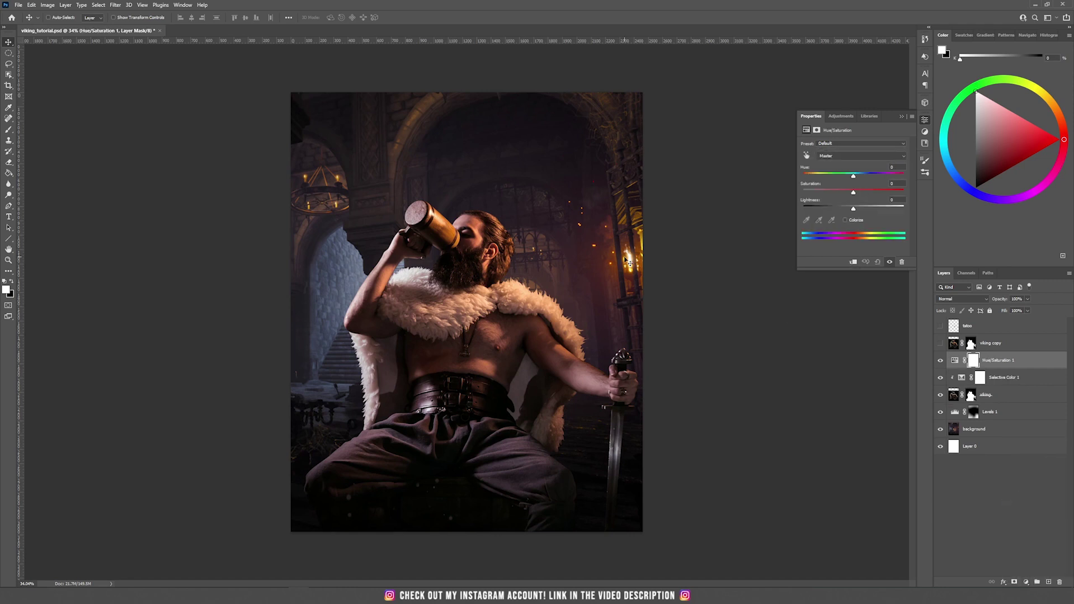
Colorize the Hue/Saturation adjustment, clip it to the viking and shift its hue to a warm orange
{"action": "left_click", "coordinate": [845, 220]}
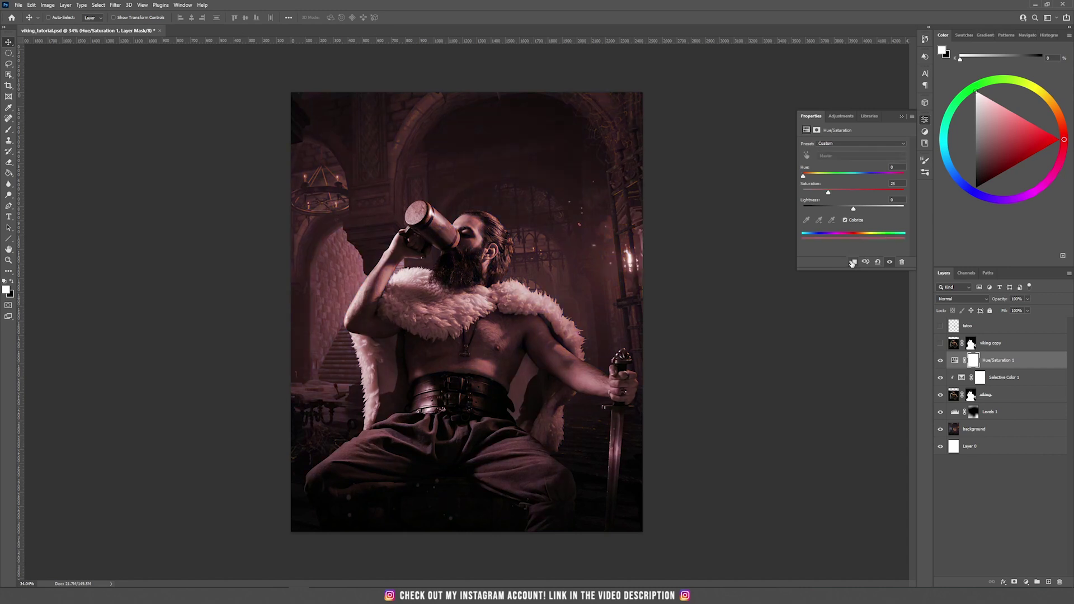
{"action": "left_click", "coordinate": [853, 262]}
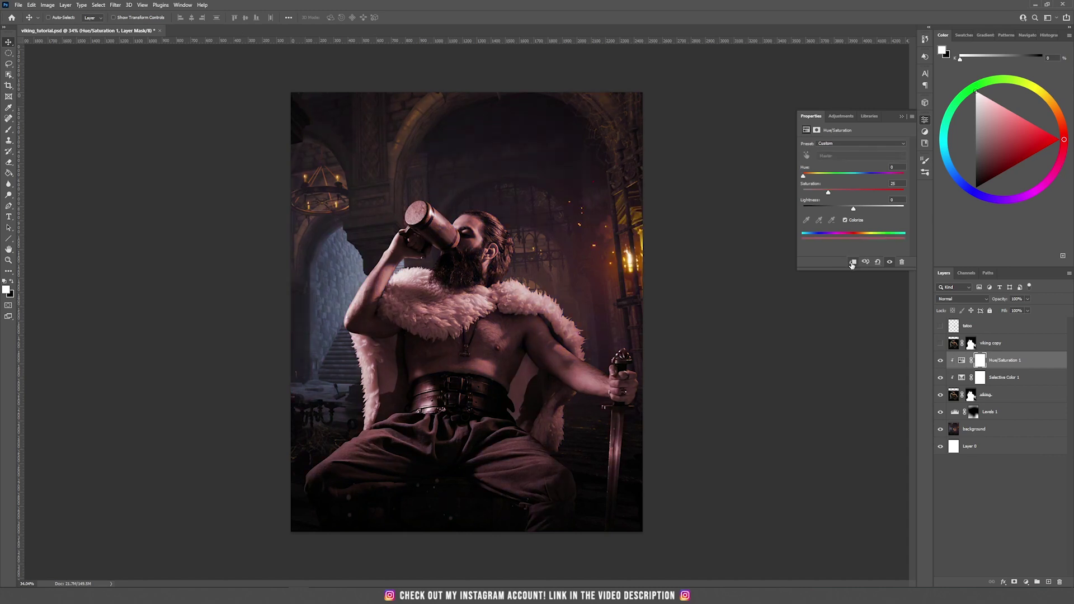
{"action": "mouse_move", "coordinate": [804, 177]}
{"action": "left_mouse_down"}
{"action": "mouse_move", "coordinate": [856, 196]}
{"action": "mouse_move", "coordinate": [811, 178]}
{"action": "left_mouse_up"}
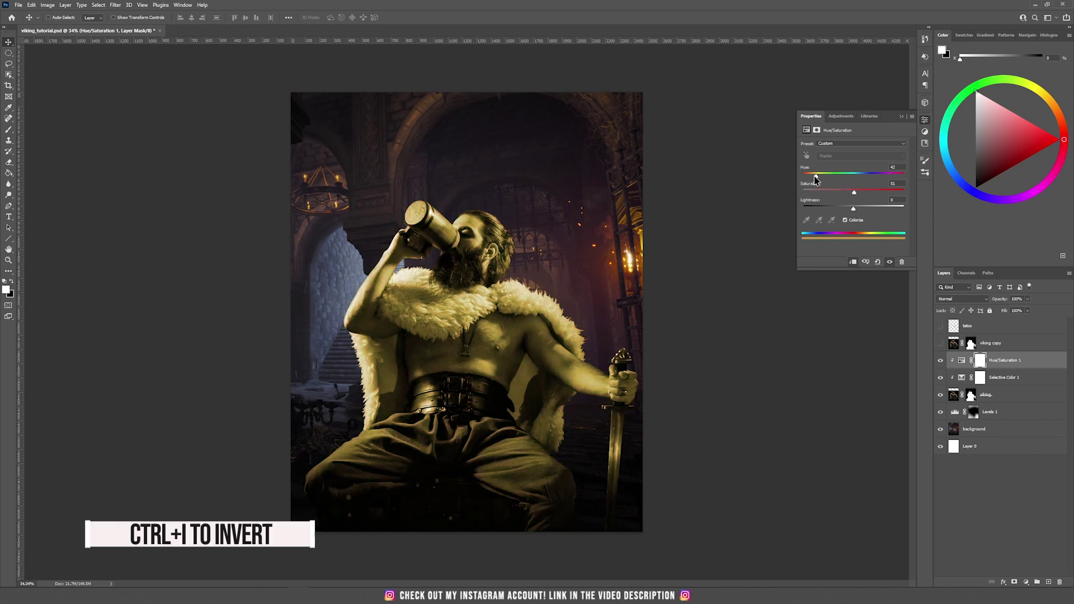
Invert the Hue/Saturation mask and paint white at 10% flow over the viking's fire-facing side to warm it
{"action": "left_click", "coordinate": [981, 361]}
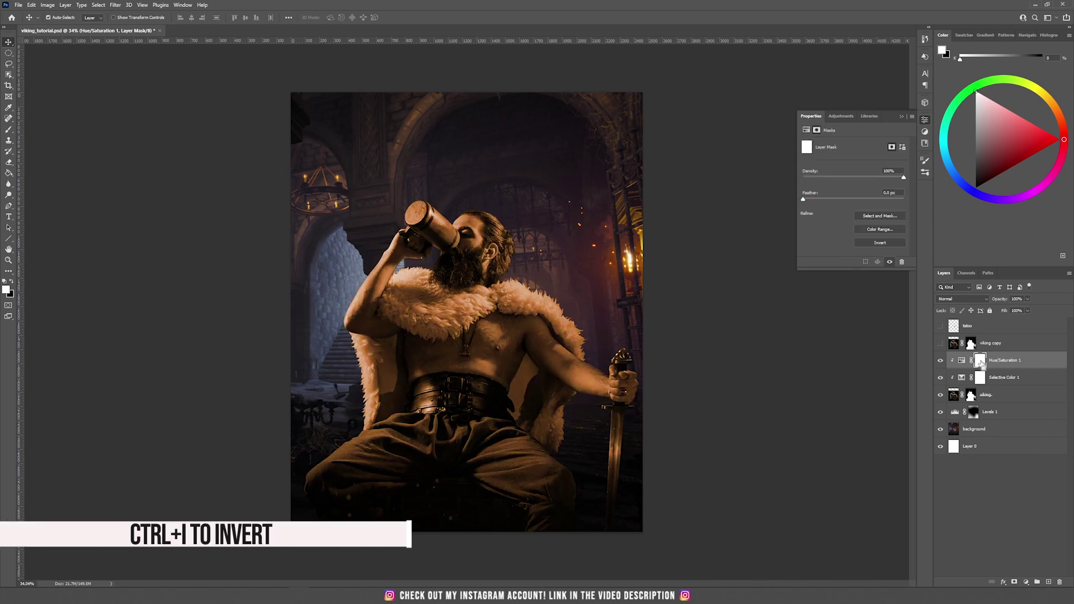
{"action": "key", "text": "ctrl+i"}
{"action": "key", "text": "b"}
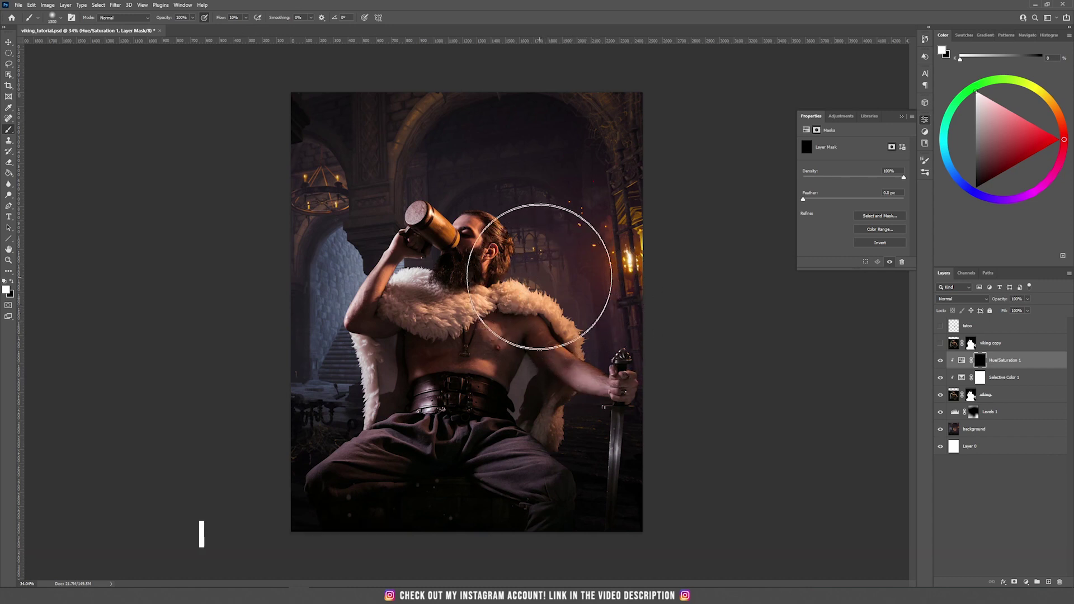
{"action": "mouse_move", "coordinate": [525, 244]}
{"action": "left_mouse_down"}
{"action": "mouse_move", "coordinate": [574, 305]}
{"action": "mouse_move", "coordinate": [620, 329]}
{"action": "left_mouse_up"}
{"action": "key", "text": "bracketleft"}
{"action": "key", "text": "bracketleft"}
{"action": "key", "text": "bracketleft"}
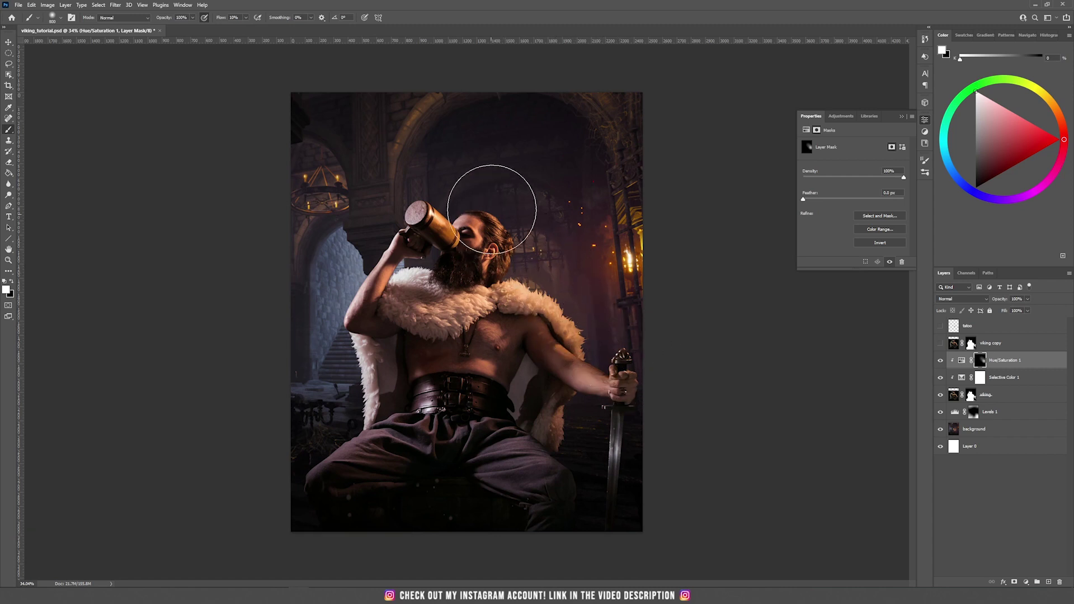
{"action": "key", "text": "v"}
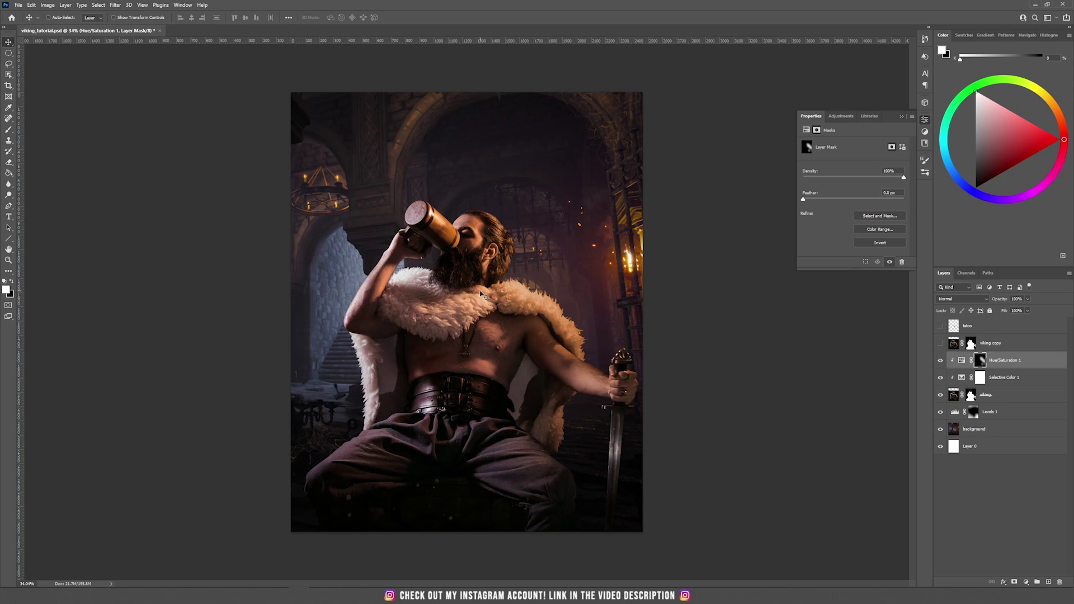
Create a Soft Light layer named "dodge and burn", filled with 50% gray, and clip it to the viking
{"action": "left_click", "coordinate": [66, 5]}
{"action": "mouse_move", "coordinate": [73, 14]}
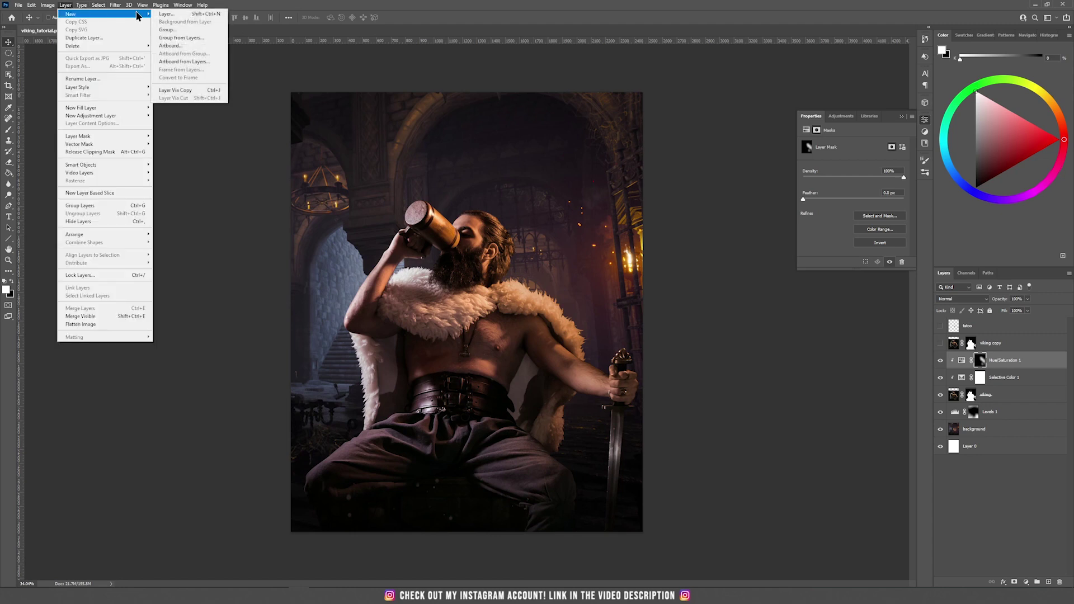
{"action": "left_click", "coordinate": [168, 14]}
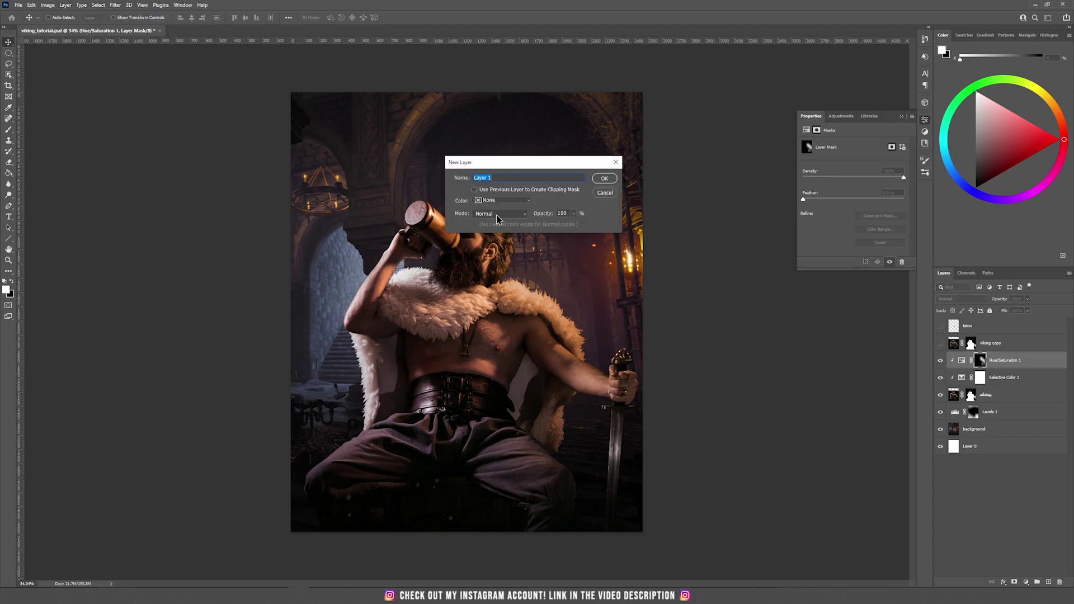
{"action": "left_click", "coordinate": [497, 215]}
{"action": "left_click", "coordinate": [500, 338]}
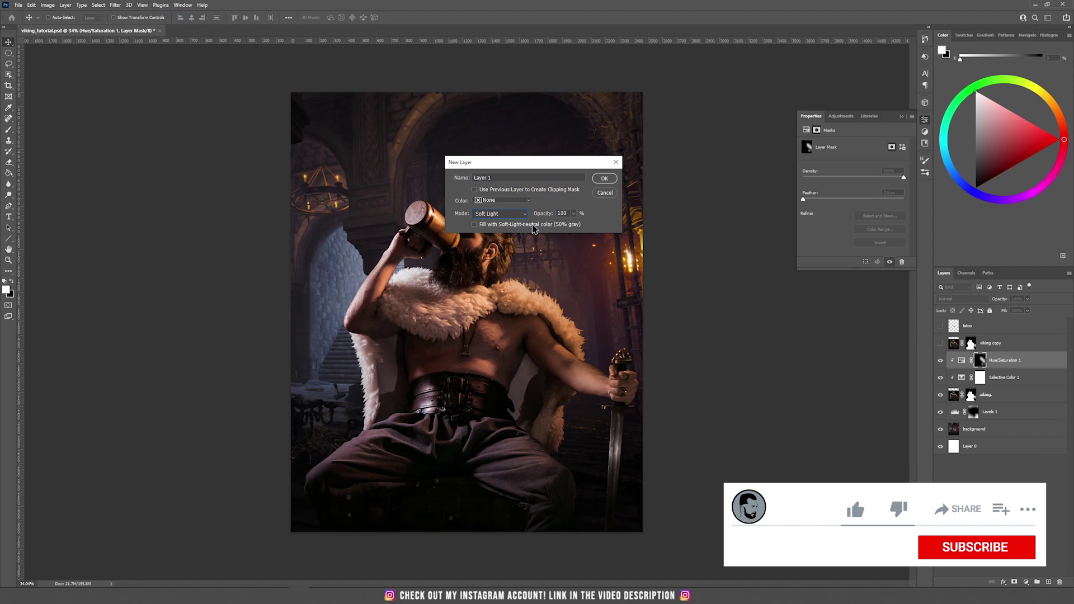
{"action": "left_click", "coordinate": [498, 224]}
{"action": "key", "text": "Tab"}
{"action": "type", "text": "d"}
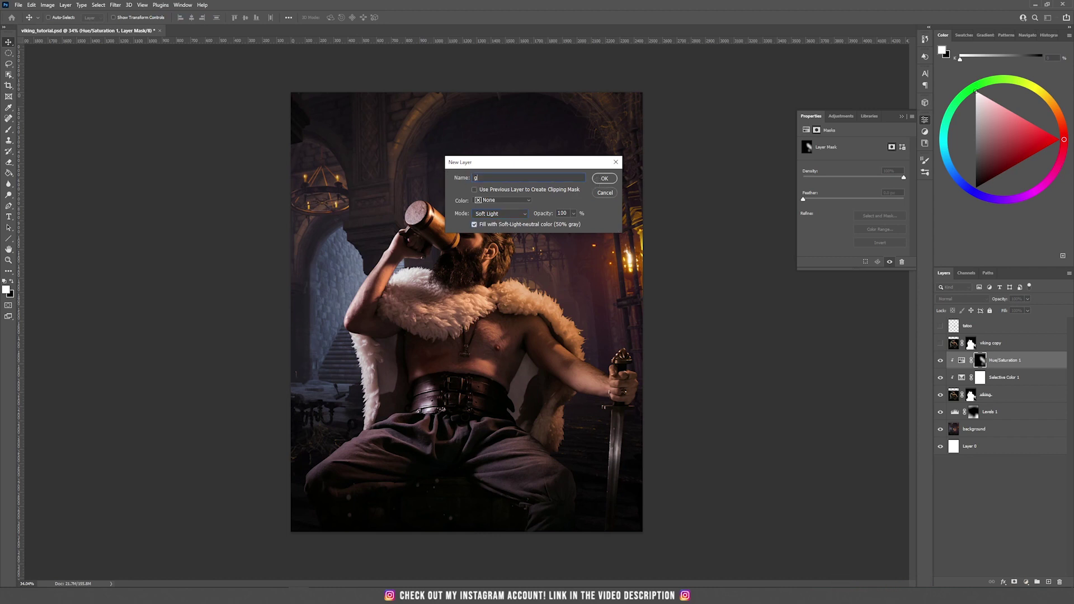
{"action": "type", "text": "o"}
{"action": "type", "text": "dge and burn"}
{"action": "key", "text": "Return"}
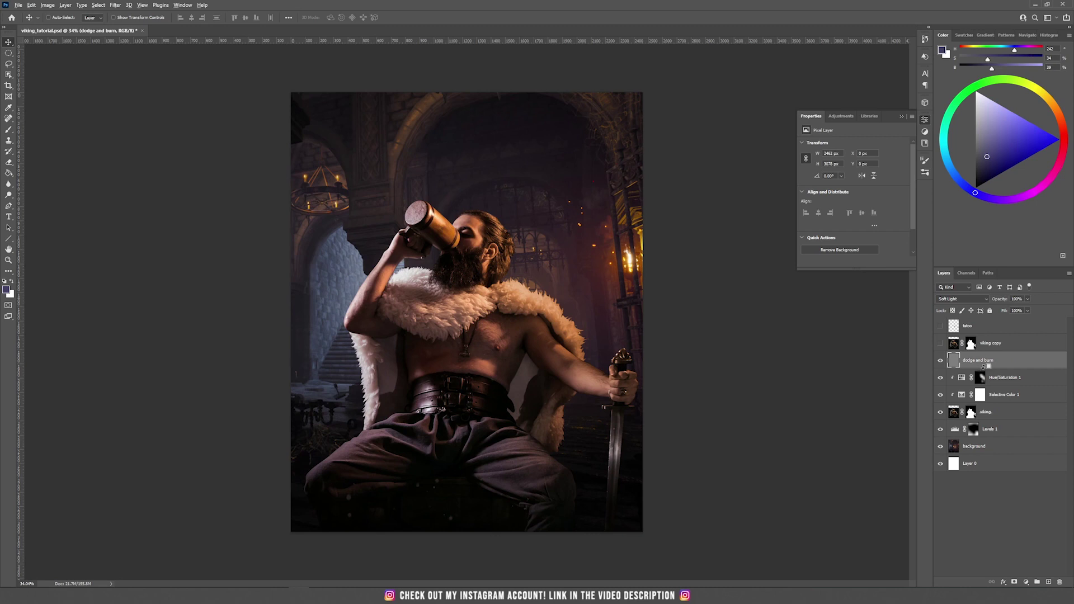
{"action": "left_click", "coordinate": [983, 365], "text": "alt"}
Paint black at 10% flow on the dodge and burn layer to deepen the shadows on the viking's torso, cape lining and trousers
{"action": "key", "text": "d"}
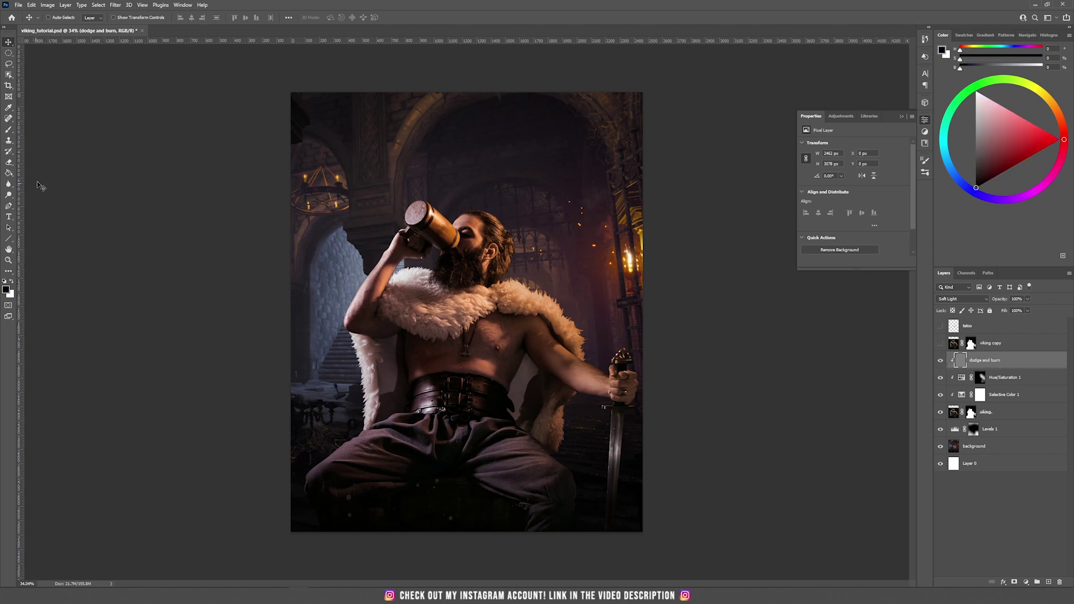
{"action": "key", "text": "b"}
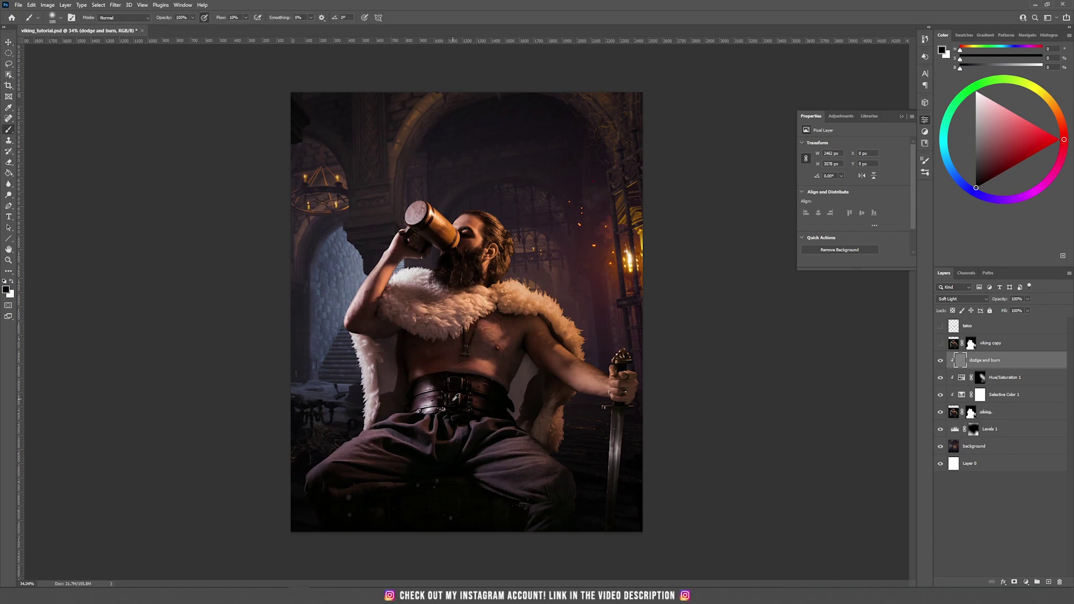
{"action": "scroll", "coordinate": [454, 399], "scroll_direction": "up", "scroll_amount": 3}
{"action": "left_click_drag", "start_coordinate": [415, 355], "coordinate": [384, 252]}
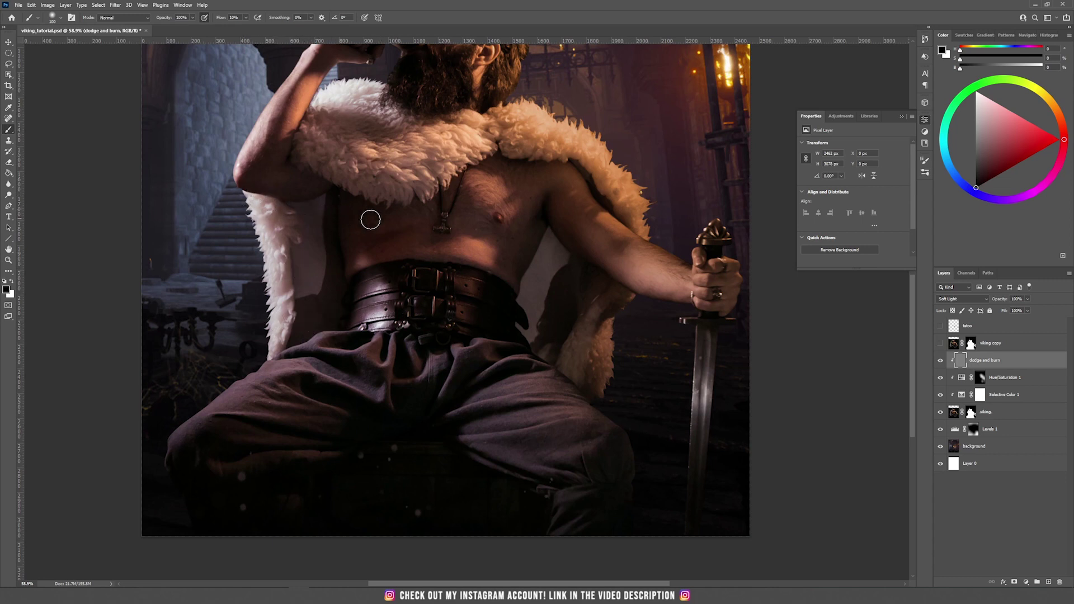
{"action": "key", "text": "bracketleft"}
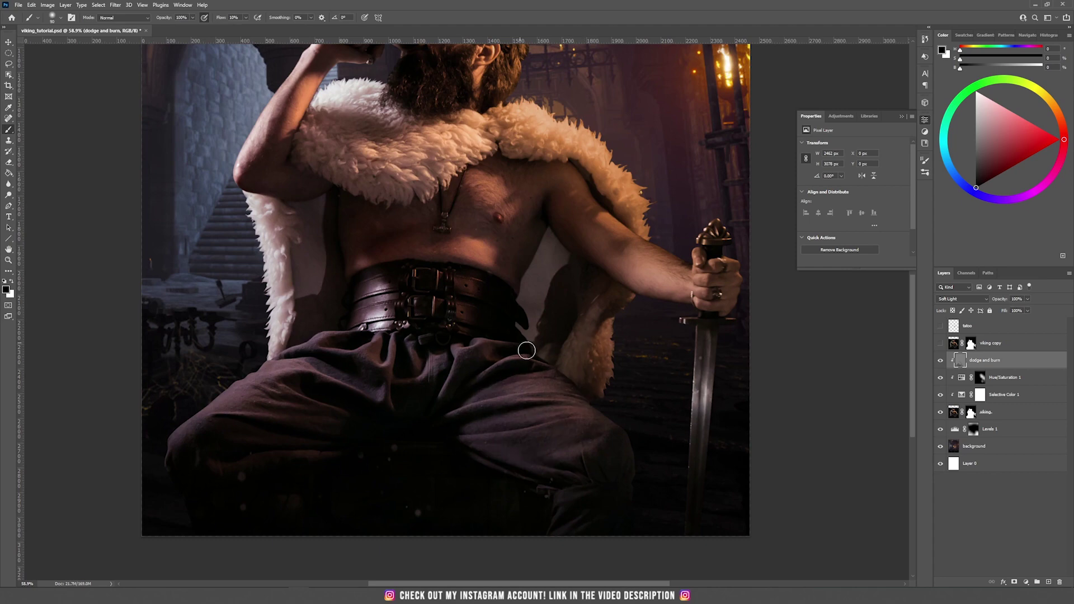
{"action": "key", "text": "bracketright"}
{"action": "key", "text": "bracketright"}
{"action": "key", "text": "bracketright"}
{"action": "key", "text": "bracketright"}
{"action": "key", "text": "bracketright"}
{"action": "key", "text": "bracketright"}
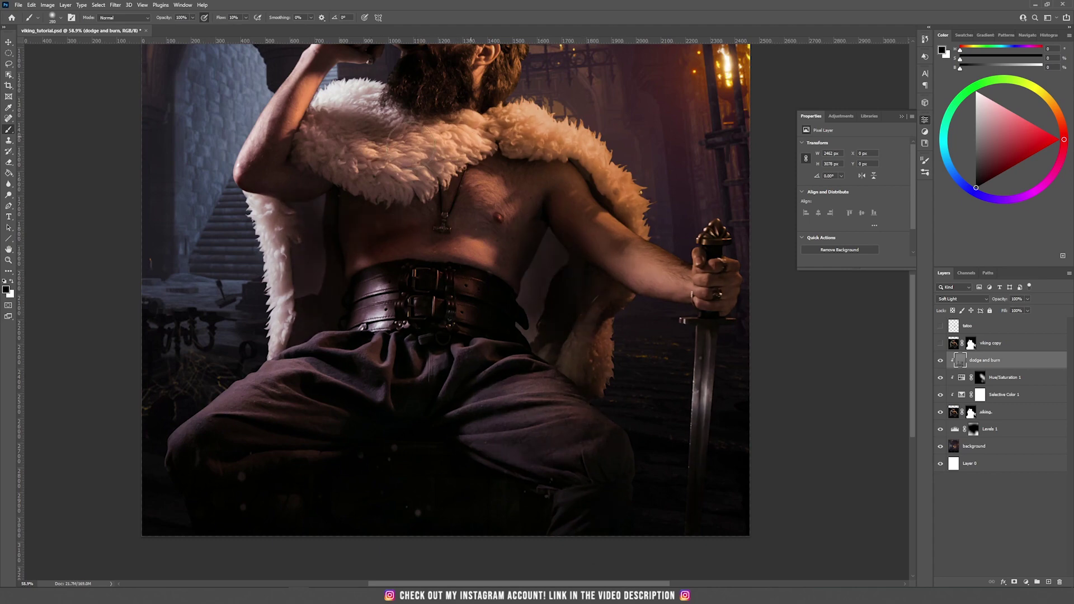
Paint white on the dodge and burn layer with a smaller brush to brighten the viking's highlights, and compare before and after
{"action": "scroll", "coordinate": [347, 442], "scroll_direction": "up", "scroll_amount": 5}
{"action": "key", "text": "bracketleft"}
{"action": "key", "text": "bracketleft"}
{"action": "key", "text": "bracketleft"}
{"action": "key", "text": "bracketleft"}
{"action": "key", "text": "bracketleft"}
{"action": "key", "text": "bracketleft"}
{"action": "key", "text": "bracketleft"}
{"action": "key", "text": "x"}
{"action": "scroll", "coordinate": [417, 295], "scroll_direction": "down", "scroll_amount": 2}
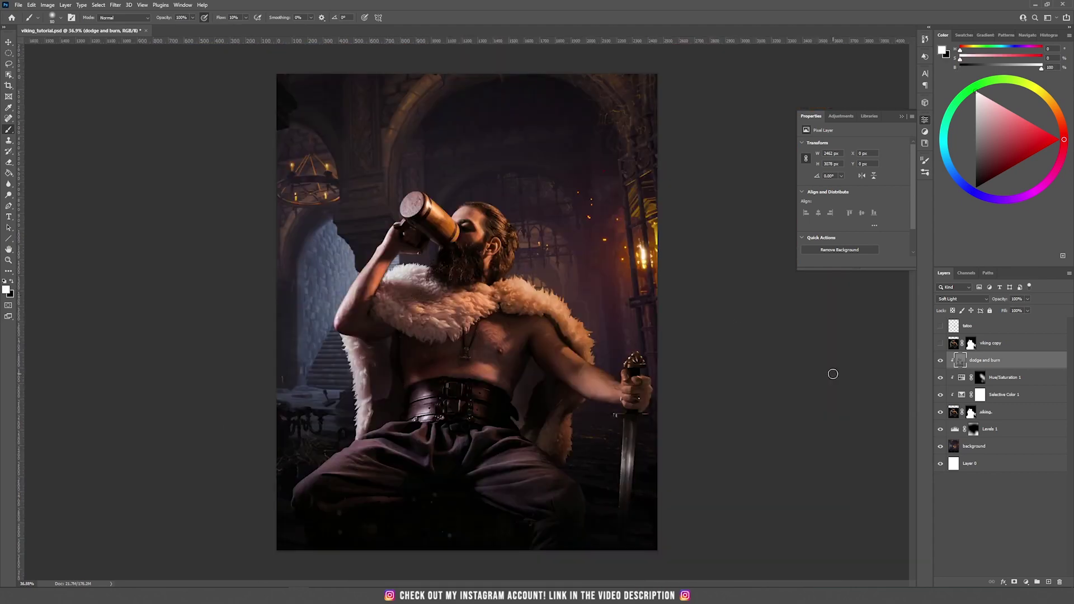
{"action": "left_click", "coordinate": [942, 361]}
{"action": "left_click", "coordinate": [942, 360]}
{"action": "left_click", "coordinate": [940, 361]}
{"action": "left_click", "coordinate": [940, 361]}
{"action": "key", "text": "v"}
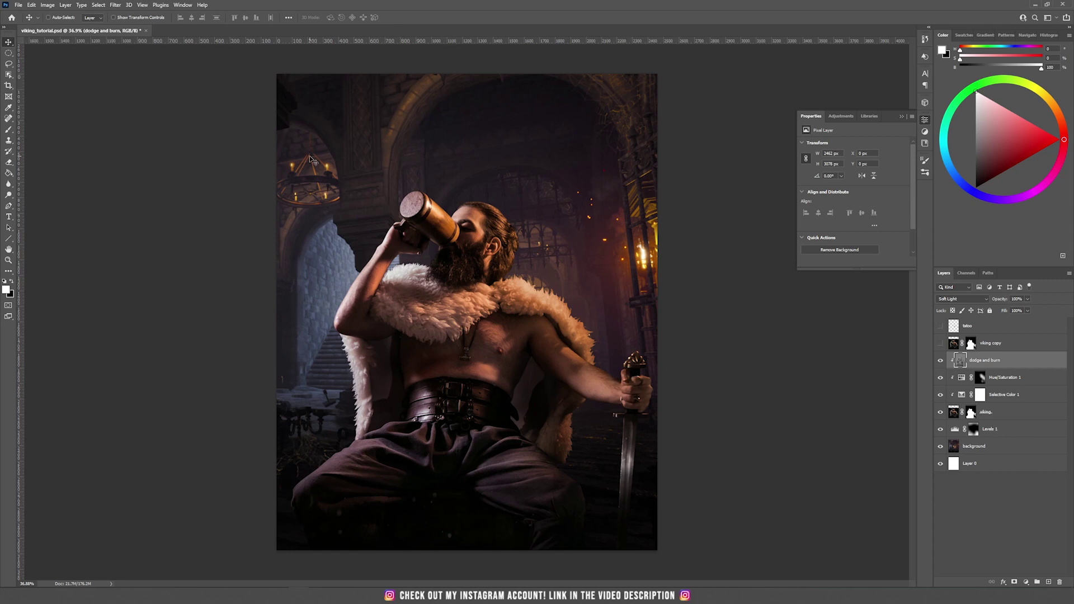
Create a Linear Dodge (Add) layer filled with neutral black, clip it to the viking and name it "highlights"
{"action": "left_click", "coordinate": [66, 5]}
{"action": "mouse_move", "coordinate": [81, 14]}
{"action": "left_click", "coordinate": [216, 12]}
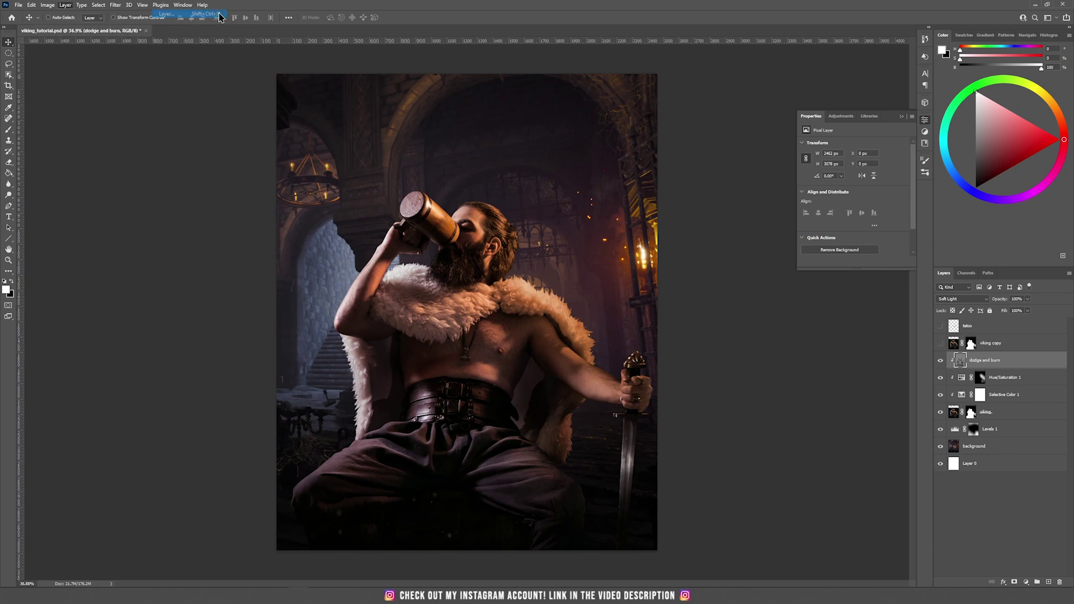
{"action": "left_click", "coordinate": [501, 213]}
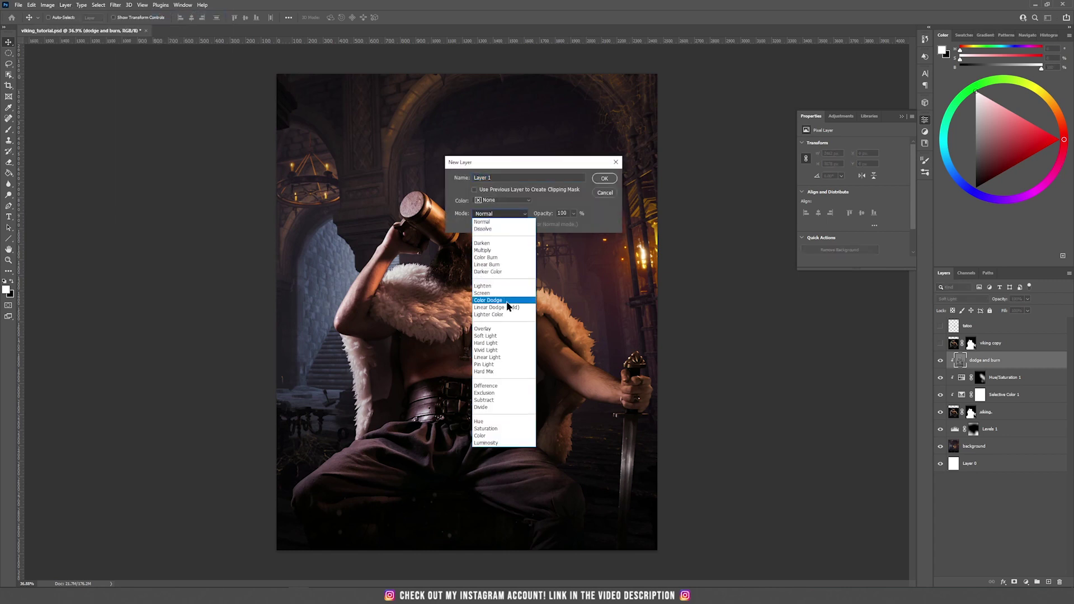
{"action": "left_click", "coordinate": [508, 308]}
{"action": "left_click", "coordinate": [490, 224]}
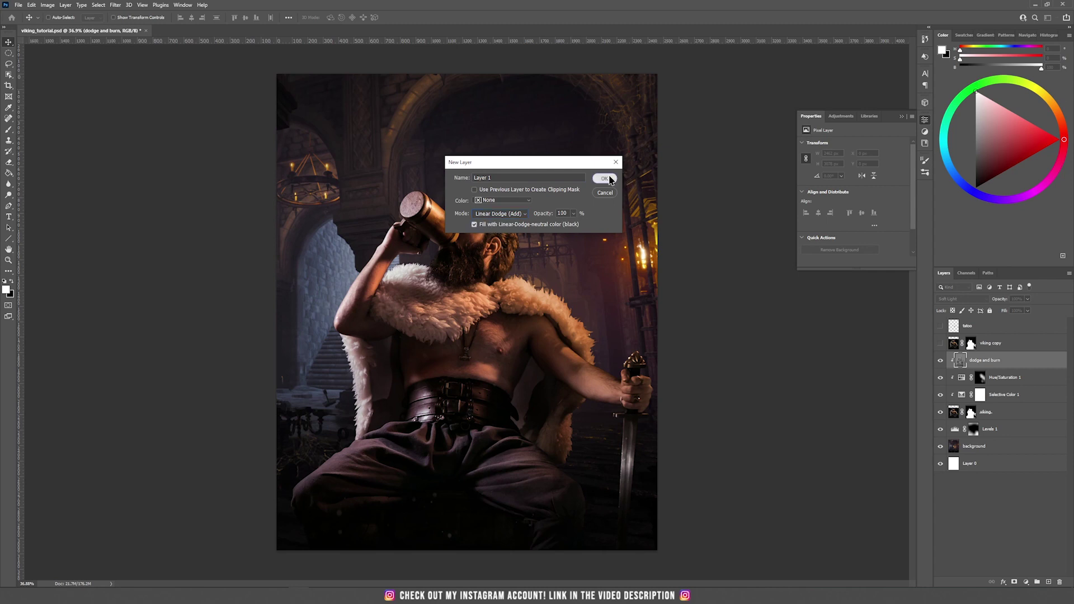
{"action": "left_click", "coordinate": [606, 179]}
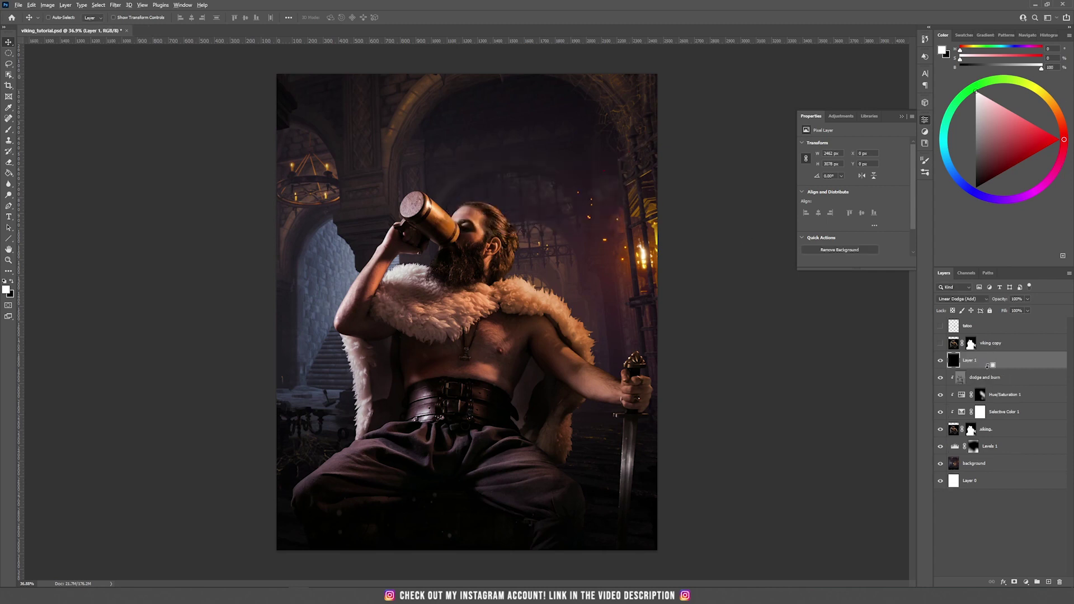
{"action": "left_click", "coordinate": [988, 367], "text": "alt"}
{"action": "double_click", "coordinate": [976, 361]}
{"action": "type", "text": "highlights"}
{"action": "key", "text": "Return"}
Paint orange ff9500 at 3% flow on the highlights layer over the viking's fire-facing hair, fur collar and arm
{"action": "key", "text": "b"}
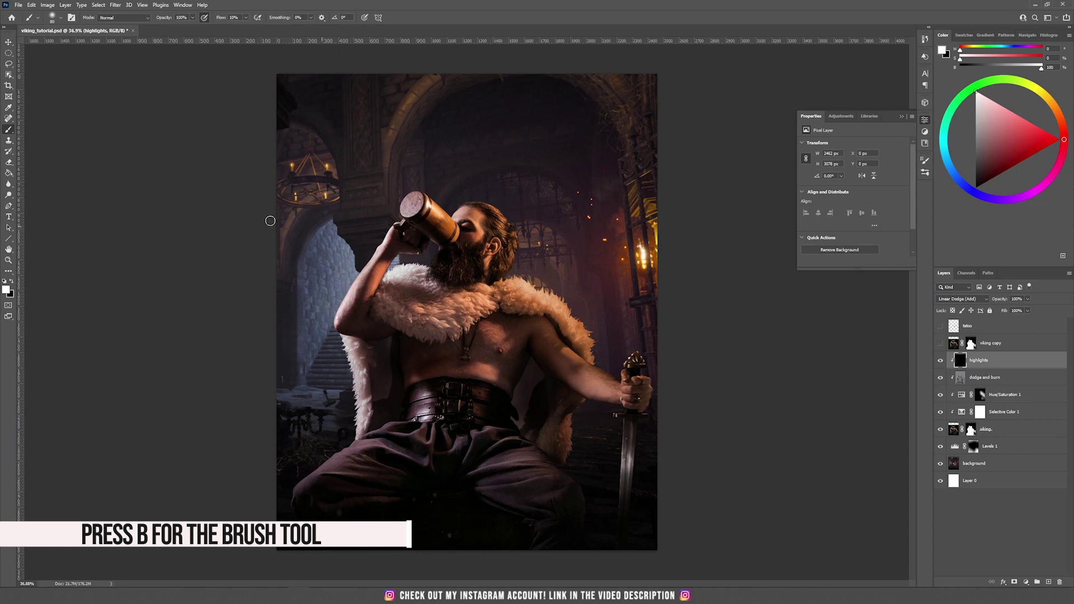
{"action": "left_click", "coordinate": [6, 290]}
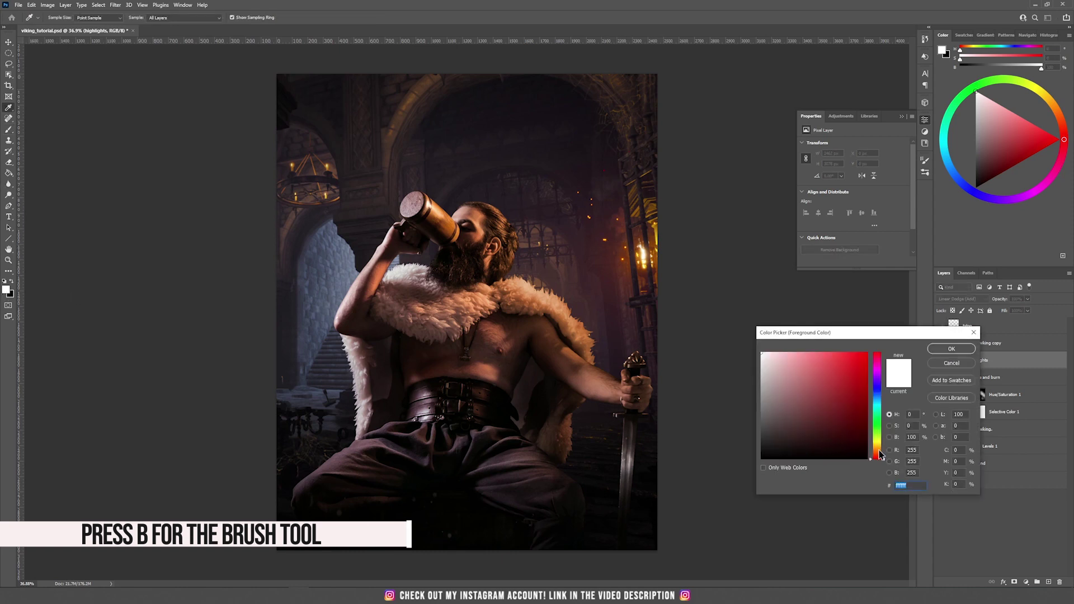
{"action": "type", "text": "ff9500"}
{"action": "key", "text": "Return"}
{"action": "type", "text": "3"}
{"action": "key", "text": "Return"}
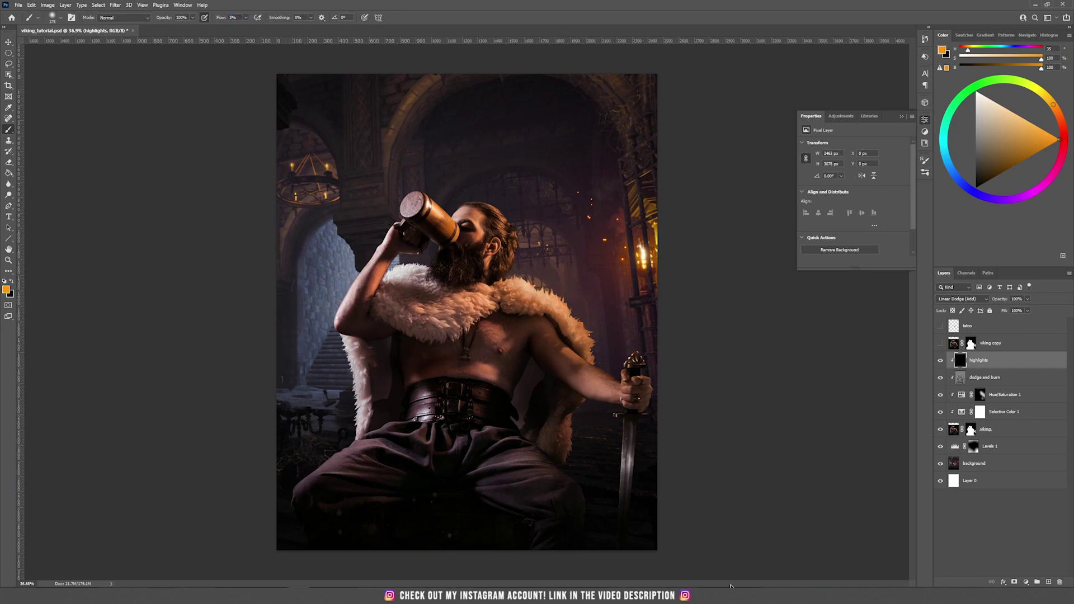
{"action": "scroll", "coordinate": [480, 247], "scroll_direction": "up", "scroll_amount": 5}
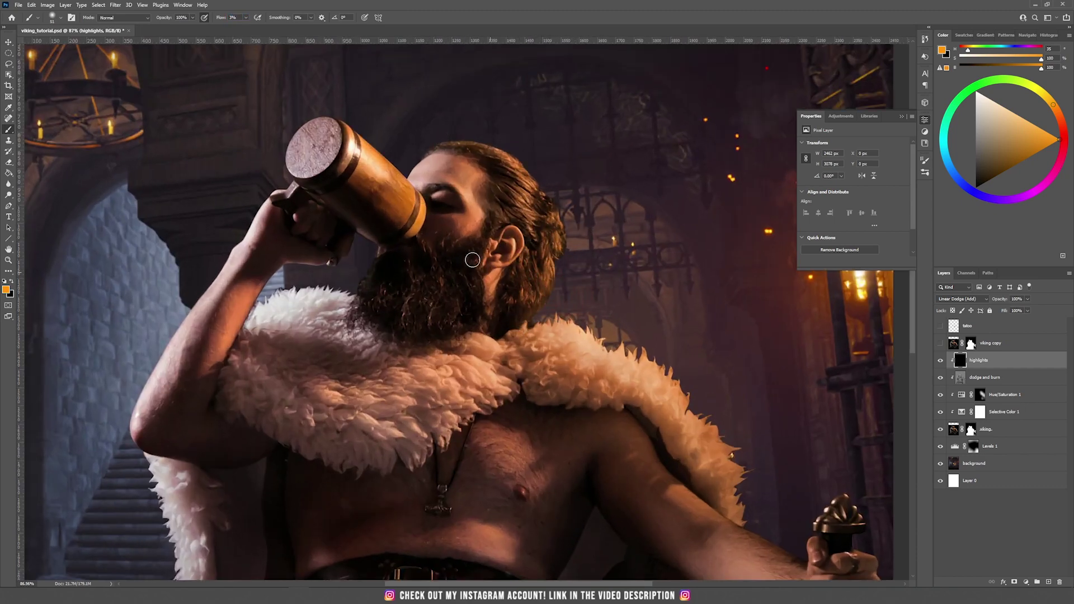
{"action": "left_click_drag", "start_coordinate": [570, 327], "coordinate": [480, 174]}
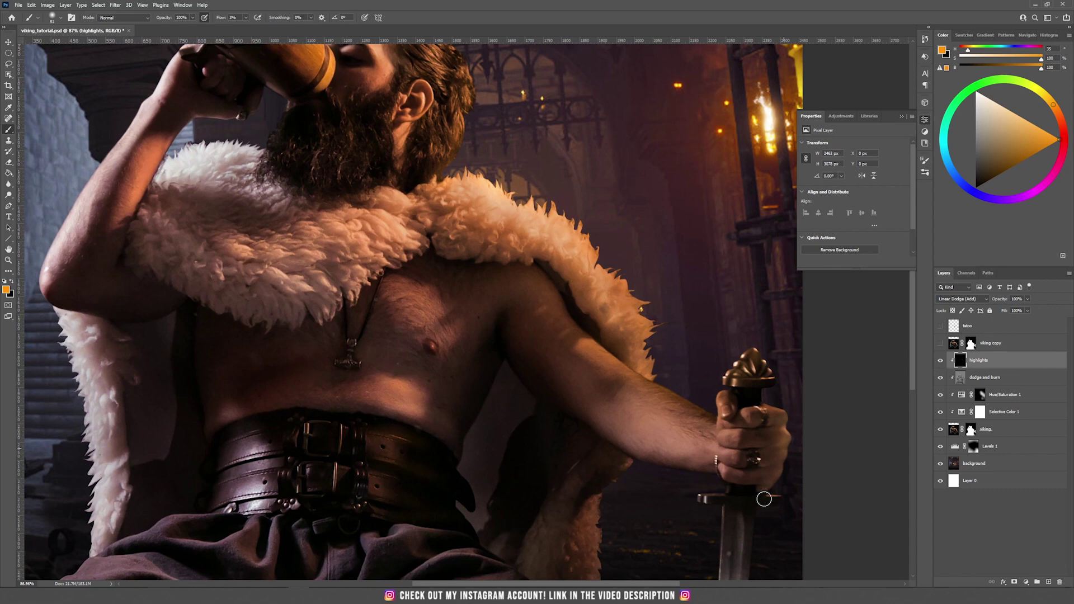
Extend the orange glow over the viking's lower body and trousers on the highlights layer with a larger brush
{"action": "scroll", "coordinate": [786, 450], "scroll_direction": "down", "scroll_amount": 5}
{"action": "key", "text": "bracketright"}
{"action": "key", "text": "bracketright"}
{"action": "key", "text": "bracketright"}
{"action": "key", "text": "bracketright"}
{"action": "key", "text": "bracketright"}
{"action": "key", "text": "bracketright"}
{"action": "key", "text": "bracketright"}
{"action": "key", "text": "bracketright"}
{"action": "scroll", "coordinate": [408, 431], "scroll_direction": "left", "scroll_amount": 5}
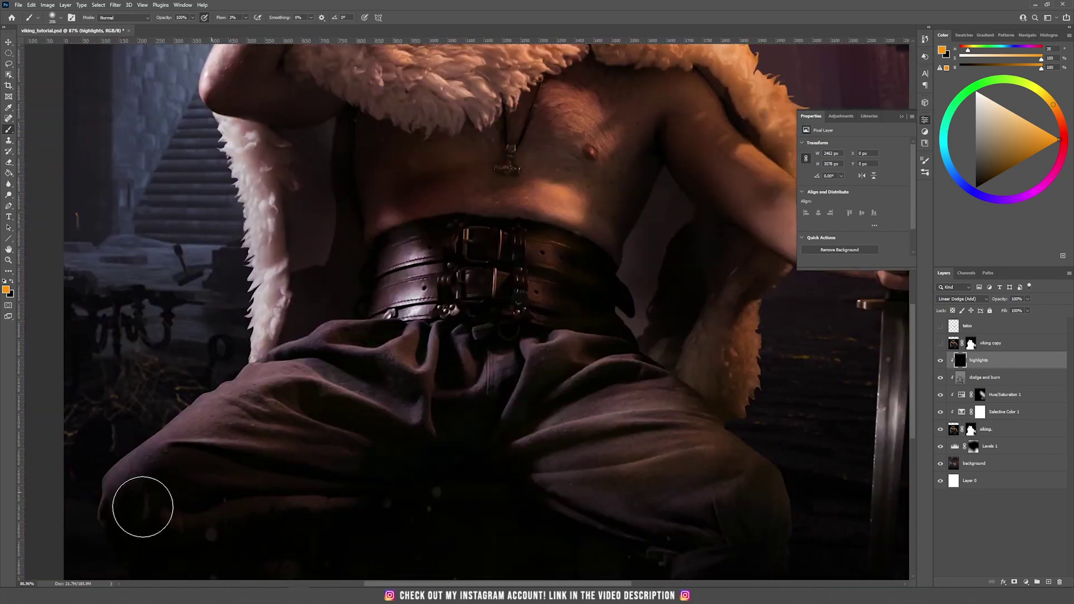
{"action": "scroll", "coordinate": [237, 491], "scroll_direction": "up", "scroll_amount": 5}
In the highlights layer's Blend If settings, split the Underlying Layer black slider and raise its upper half to about 145
{"action": "key", "text": "ctrl+0"}
{"action": "key", "text": "x"}
{"action": "key", "text": "v"}
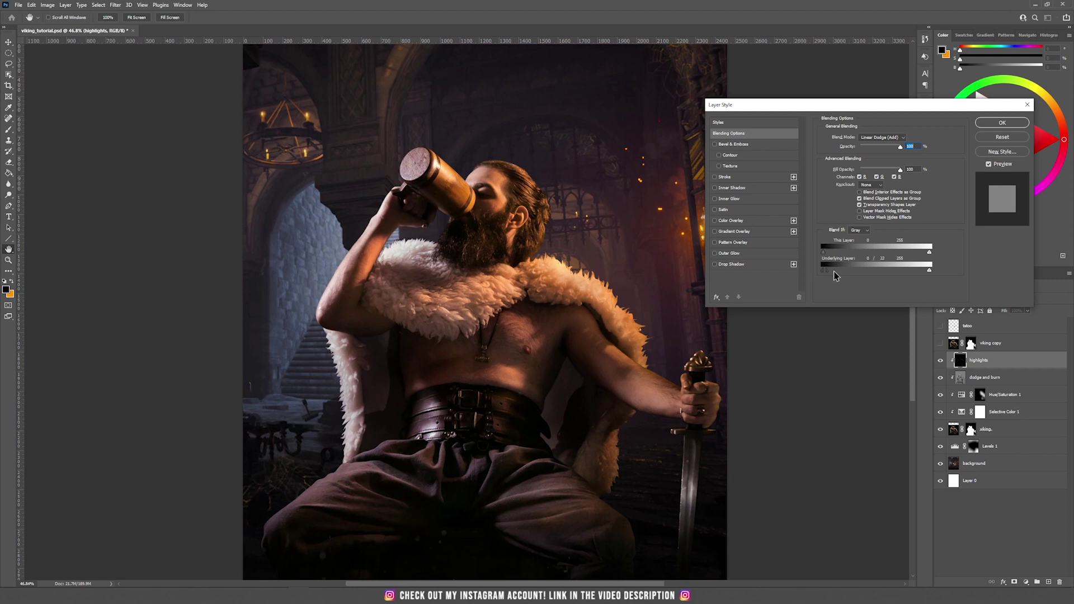
{"action": "left_click_drag", "start_coordinate": [853, 272], "coordinate": [878, 274]}
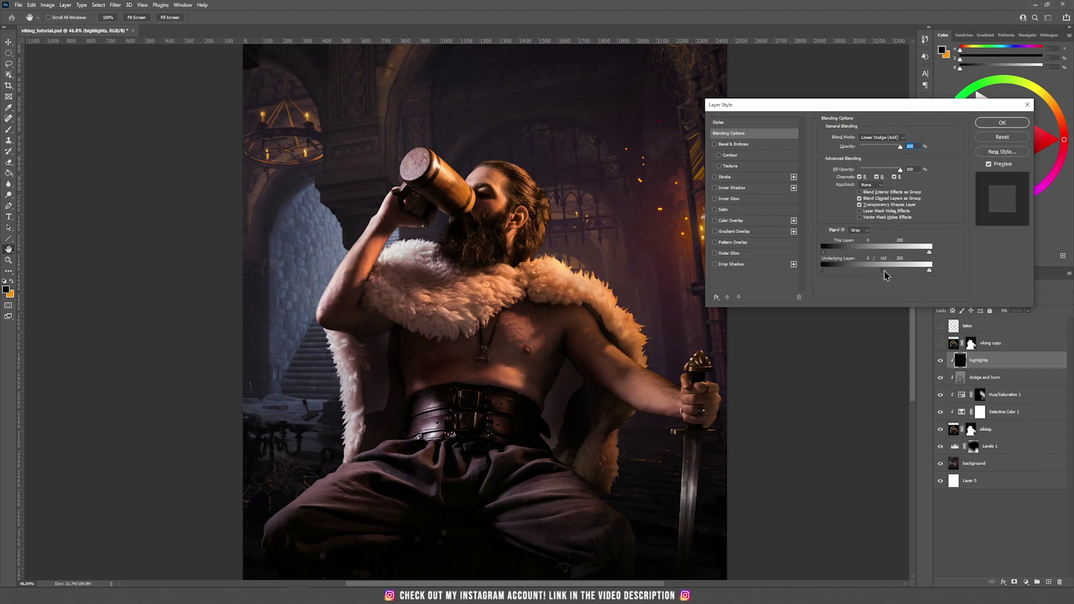
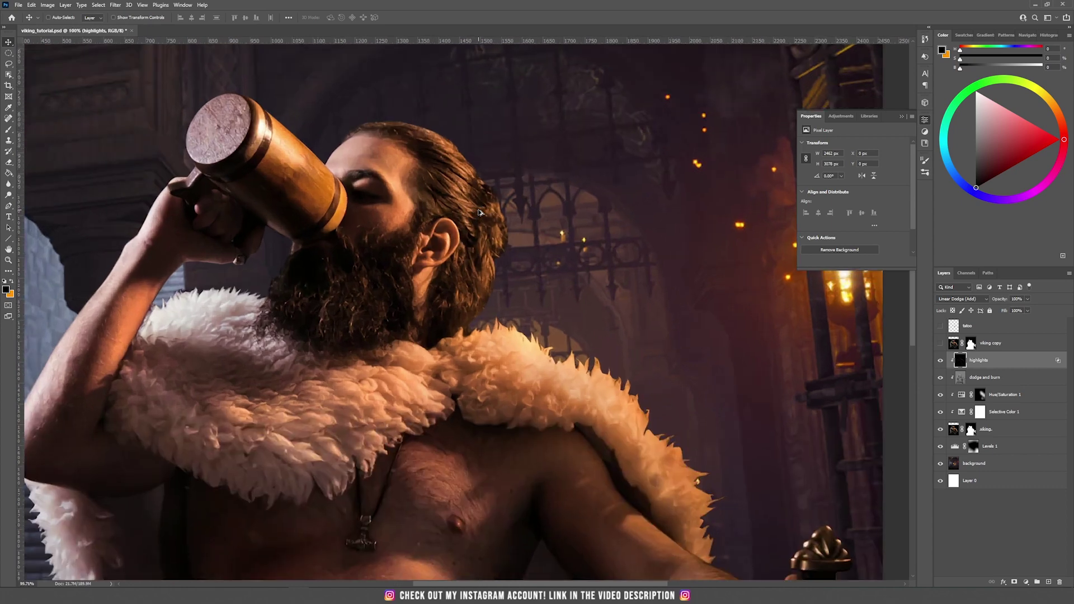
Make the viking copy layer visible and try offsetting it from the original viking
{"action": "left_click", "coordinate": [1000, 347]}
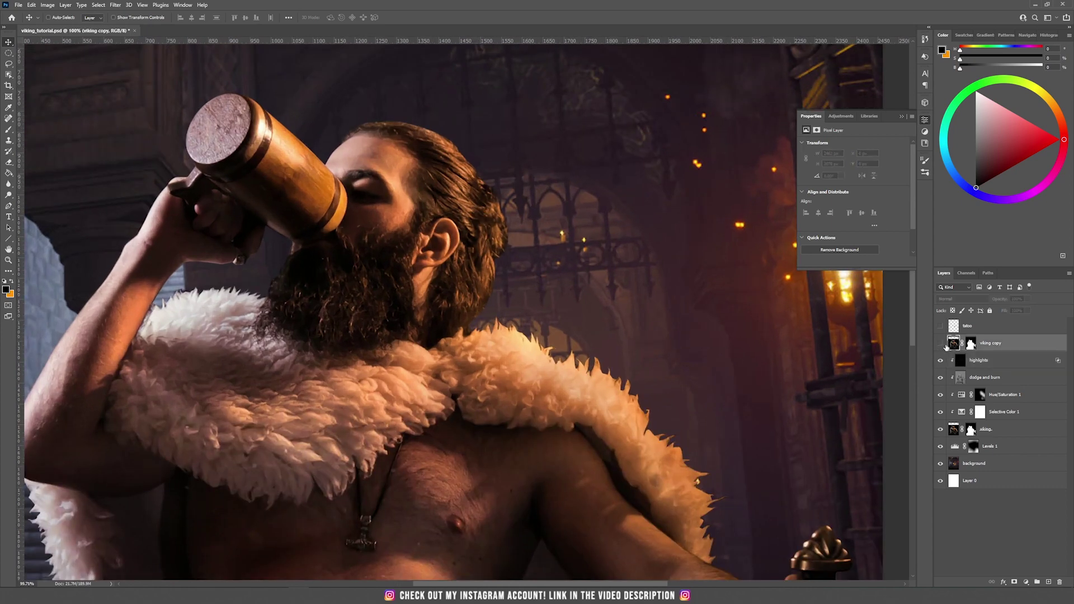
{"action": "left_click", "coordinate": [941, 343]}
{"action": "scroll", "coordinate": [567, 321], "scroll_direction": "down", "scroll_amount": 4}
{"action": "left_click_drag", "start_coordinate": [567, 320], "coordinate": [612, 350]}
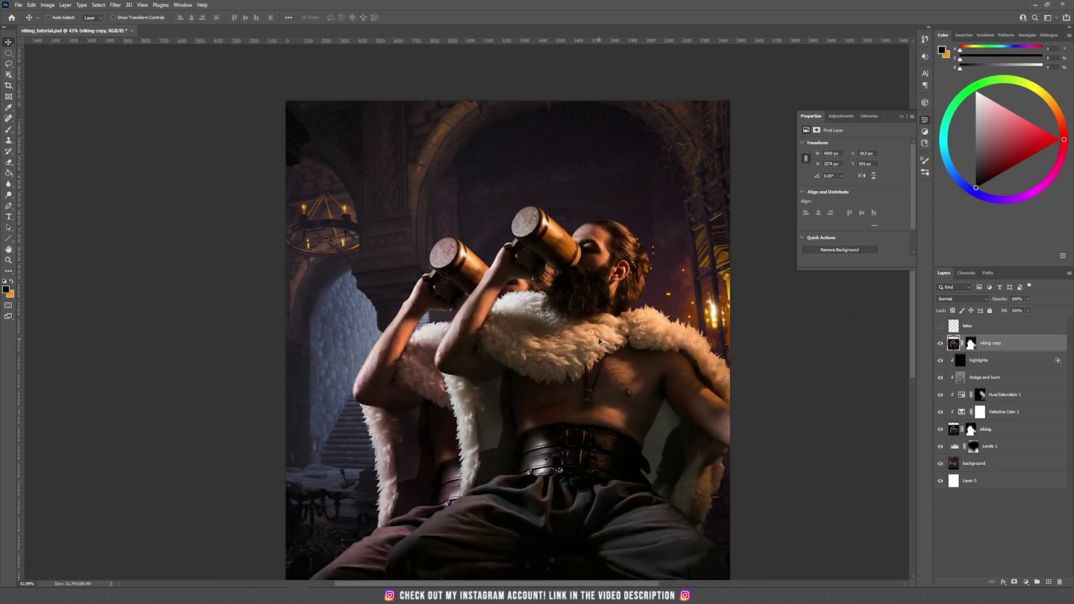
{"action": "key", "text": "ctrl+z"}
Delete the viking copy's layer mask and set the layer's blend mode to Screen
{"action": "right_click", "coordinate": [972, 347]}
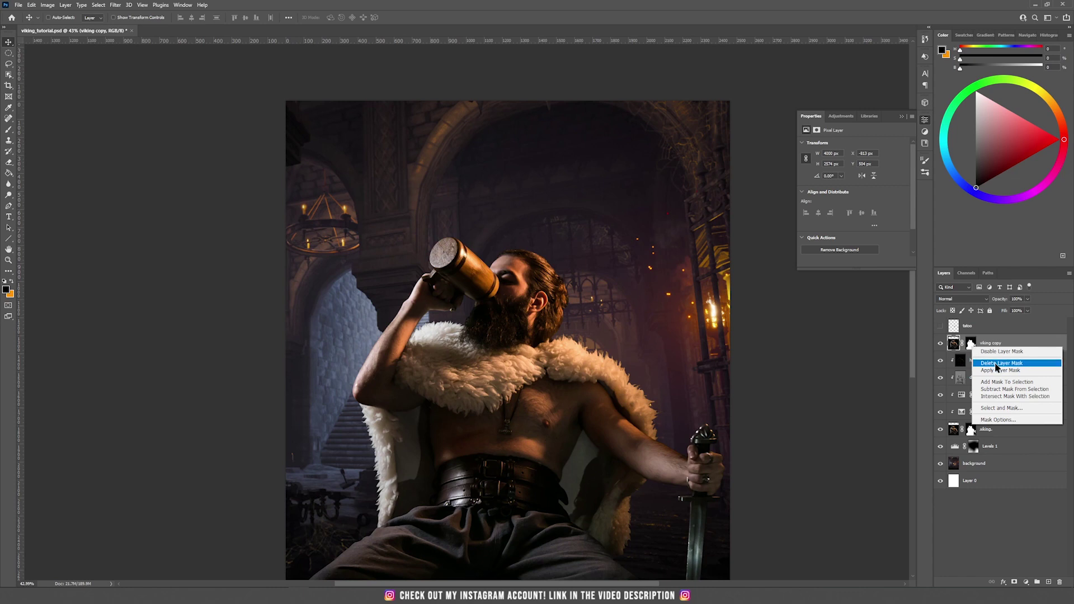
{"action": "left_click", "coordinate": [996, 364]}
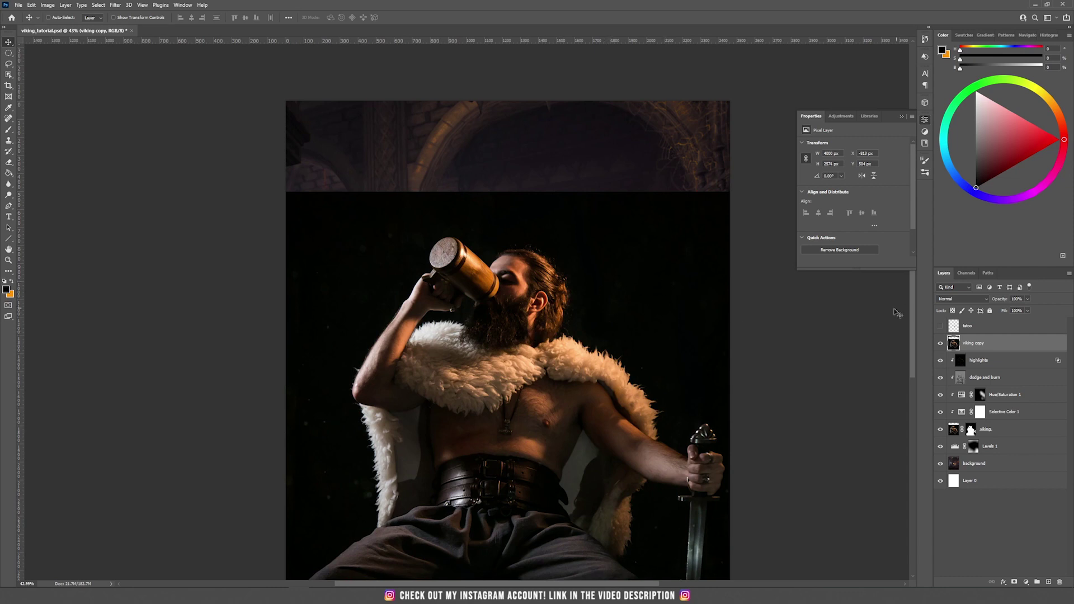
{"action": "left_click", "coordinate": [961, 300]}
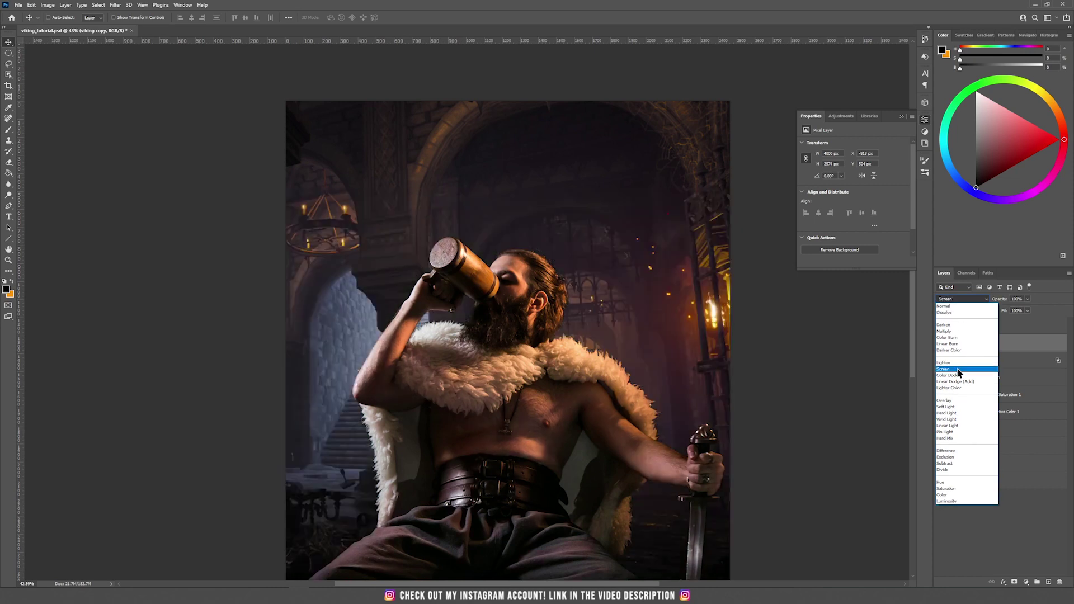
{"action": "left_click", "coordinate": [958, 369]}
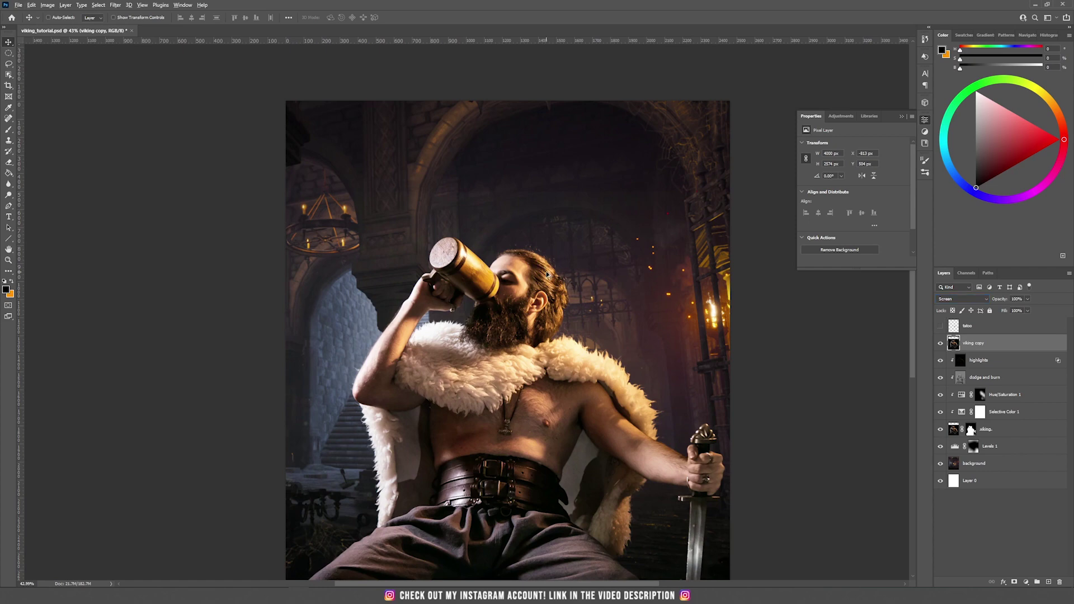
Examine the screened viking copy around the hair, fur collar, arm and sword, and compare the image with and without it
{"action": "scroll", "coordinate": [547, 275], "scroll_direction": "up", "scroll_amount": 5}
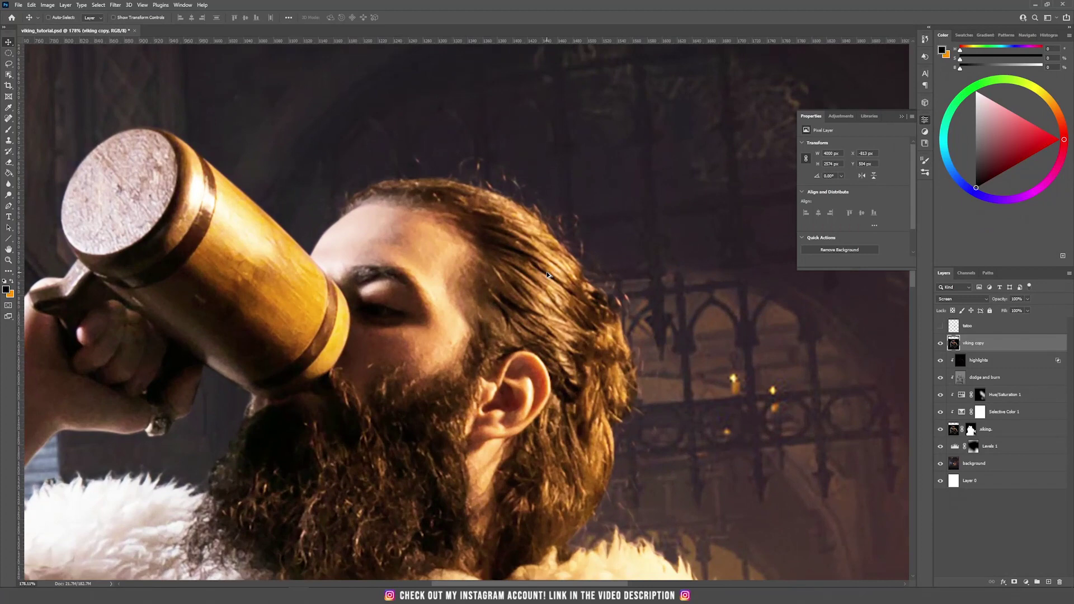
{"action": "scroll", "coordinate": [547, 274], "scroll_direction": "down", "scroll_amount": 1}
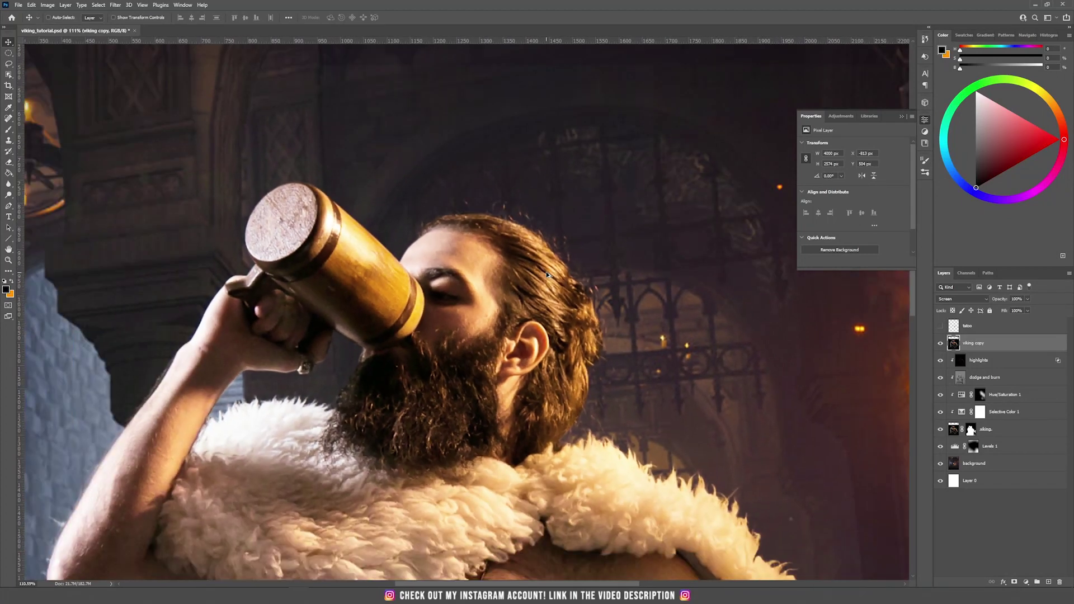
{"action": "left_click_drag", "start_coordinate": [580, 289], "coordinate": [536, 240]}
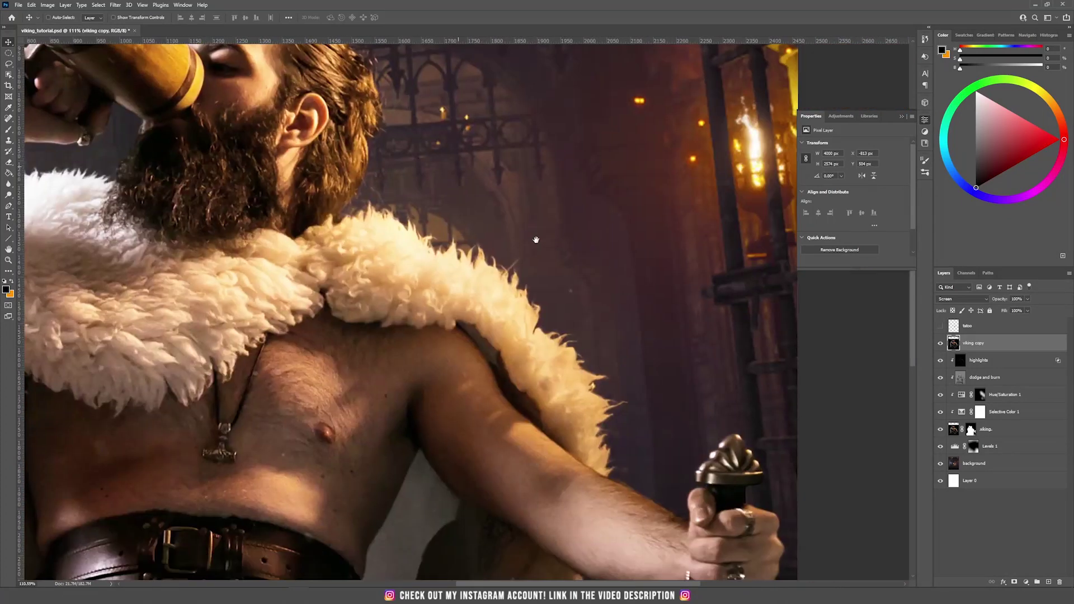
{"action": "left_click_drag", "start_coordinate": [548, 346], "coordinate": [646, 204]}
{"action": "left_click_drag", "start_coordinate": [539, 308], "coordinate": [691, 238]}
{"action": "left_click_drag", "start_coordinate": [376, 310], "coordinate": [582, 348]}
{"action": "left_click_drag", "start_coordinate": [488, 149], "coordinate": [429, 391]}
{"action": "left_click_drag", "start_coordinate": [767, 300], "coordinate": [593, 51]}
{"action": "left_click_drag", "start_coordinate": [719, 201], "coordinate": [638, 251]}
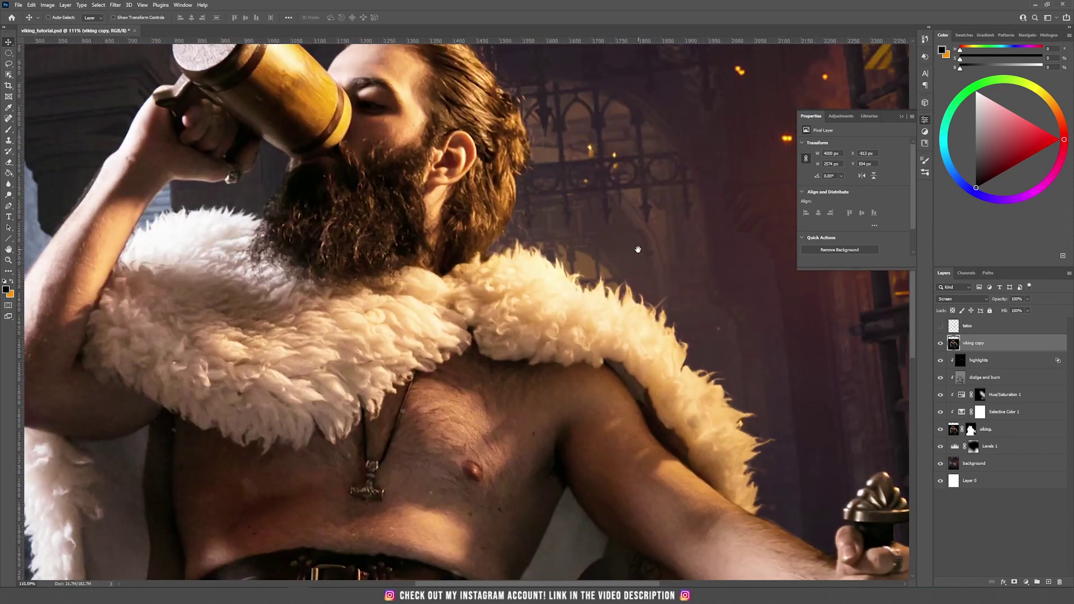
{"action": "left_click_drag", "start_coordinate": [641, 295], "coordinate": [539, 244]}
{"action": "left_click_drag", "start_coordinate": [690, 387], "coordinate": [544, 278]}
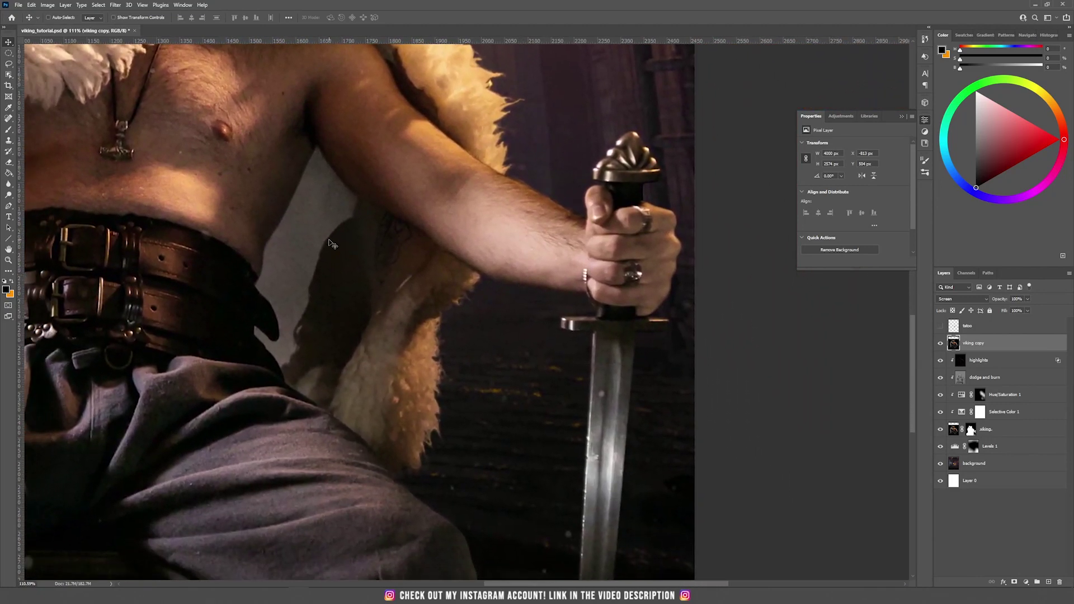
{"action": "scroll", "coordinate": [334, 244], "scroll_direction": "down", "scroll_amount": 5}
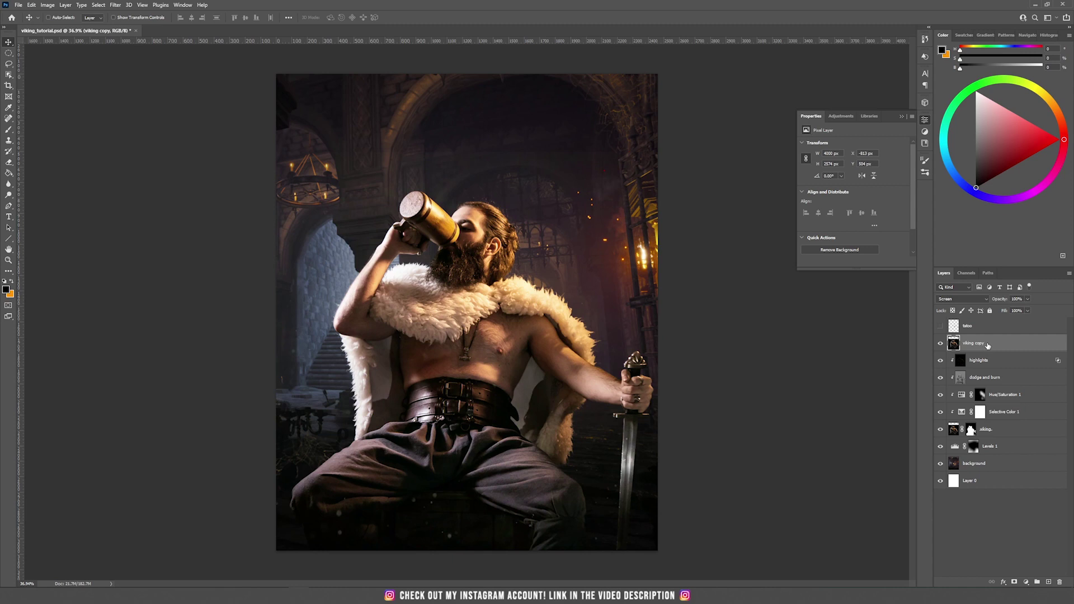
{"action": "left_click", "coordinate": [939, 345]}
{"action": "left_click", "coordinate": [940, 345]}
Add a black layer mask to the viking copy and set the brush flow to 19%
{"action": "left_click", "coordinate": [1014, 584], "text": "alt"}
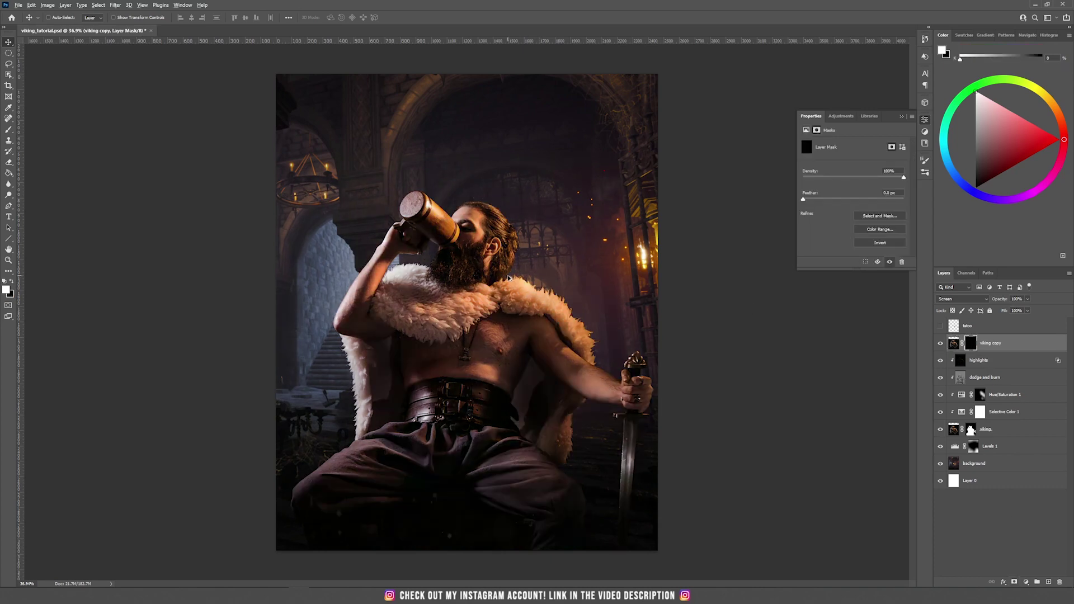
{"action": "scroll", "coordinate": [508, 278], "scroll_direction": "up", "scroll_amount": 5}
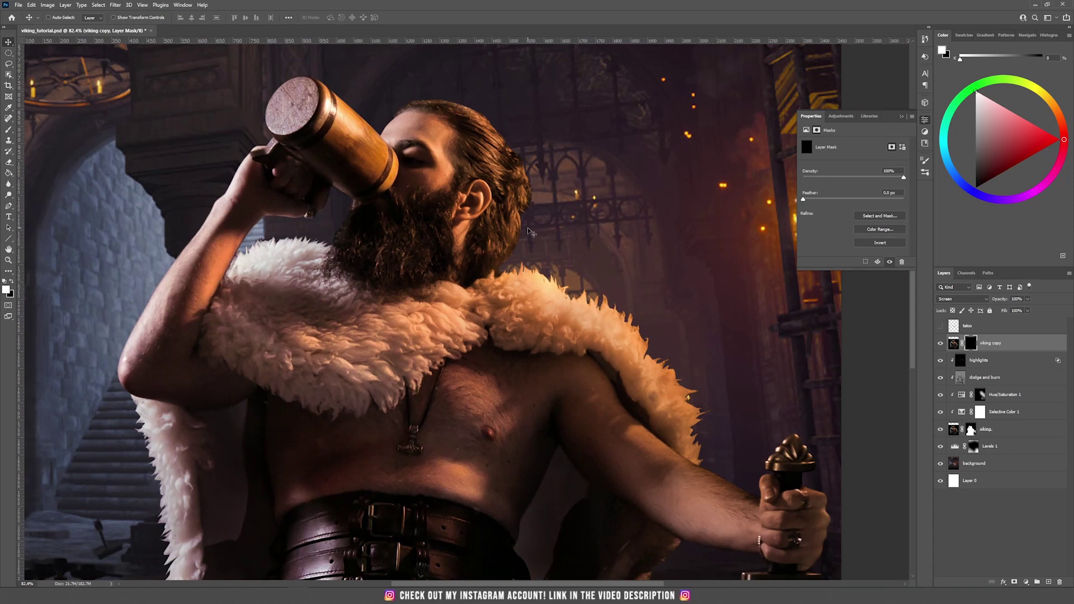
{"action": "scroll", "coordinate": [531, 232], "scroll_direction": "up", "scroll_amount": 3}
{"action": "key", "text": "b"}
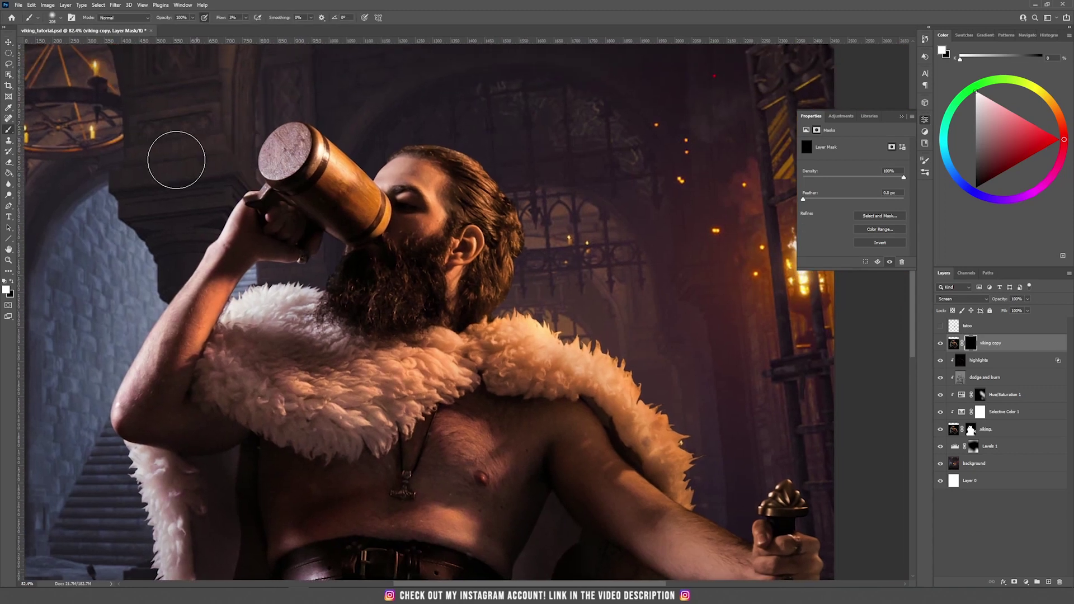
{"action": "left_click", "coordinate": [233, 17]}
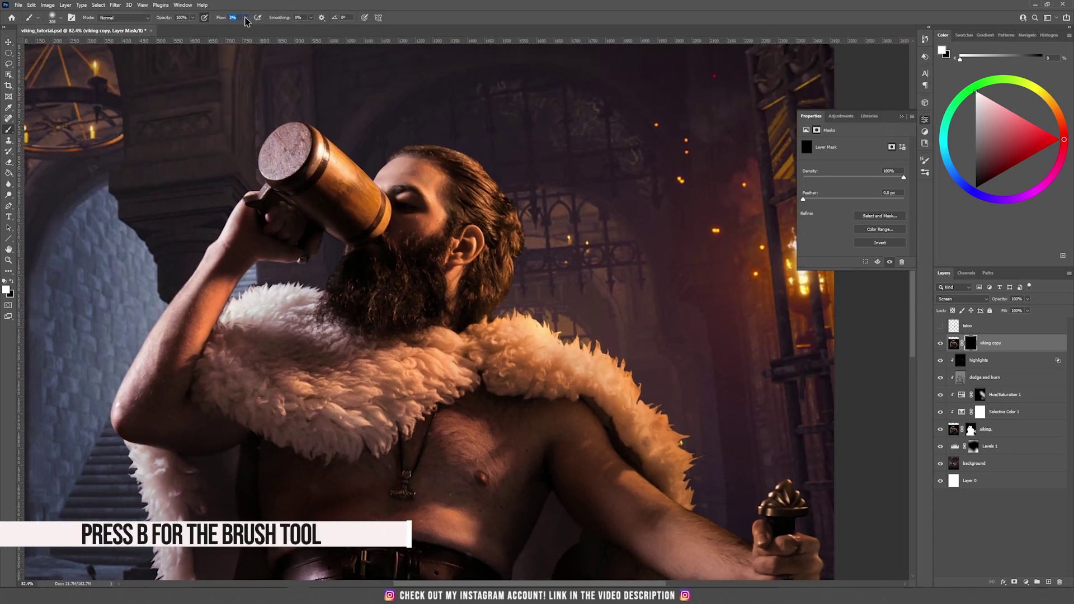
{"action": "left_click", "coordinate": [246, 17]}
{"action": "left_click_drag", "start_coordinate": [247, 26], "coordinate": [249, 26]}
{"action": "left_click", "coordinate": [259, 10]}
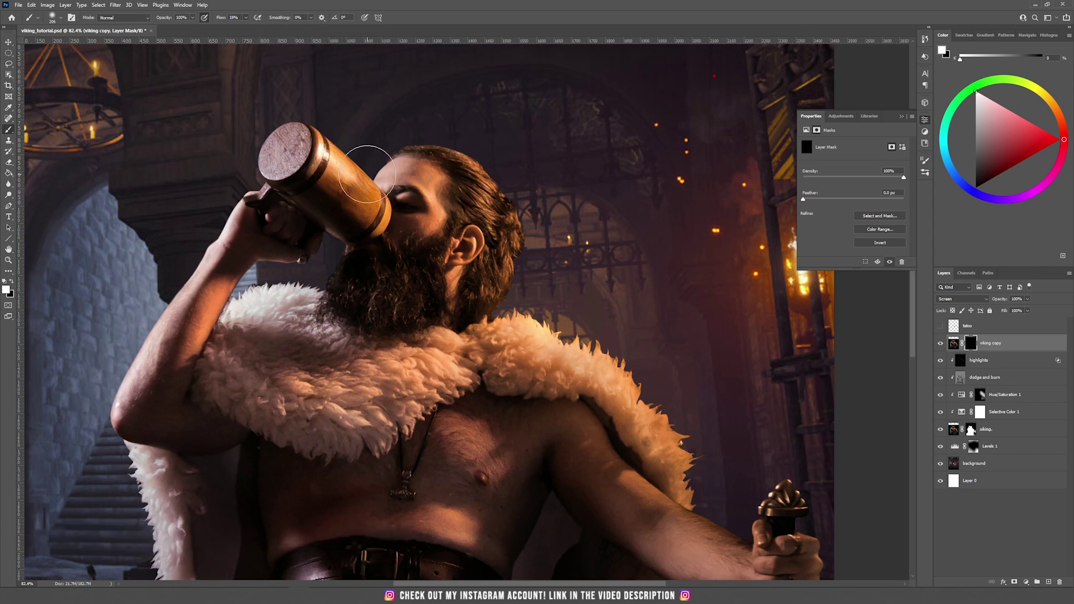
With a small white brush on the viking copy's mask, reveal the stray hairs around the head and the fur edges
{"action": "key", "text": "bracketleft"}
{"action": "key", "text": "bracketleft"}
{"action": "key", "text": "bracketleft"}
{"action": "scroll", "coordinate": [431, 146], "scroll_direction": "up", "scroll_amount": 3}
{"action": "key", "text": "bracketleft"}
{"action": "key", "text": "bracketleft"}
{"action": "key", "text": "bracketleft"}
{"action": "key", "text": "bracketleft"}
{"action": "key", "text": "bracketleft"}
{"action": "key", "text": "bracketleft"}
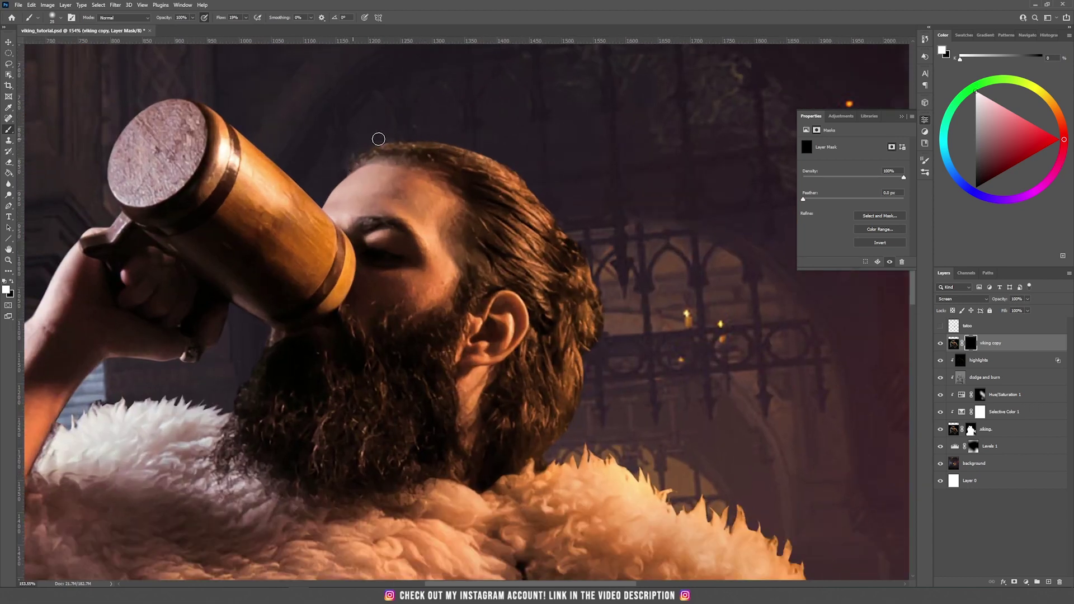
{"action": "mouse_move", "coordinate": [404, 141]}
{"action": "left_mouse_down"}
{"action": "mouse_move", "coordinate": [449, 130]}
{"action": "mouse_move", "coordinate": [514, 162]}
{"action": "mouse_move", "coordinate": [587, 257]}
{"action": "mouse_move", "coordinate": [539, 465]}
{"action": "mouse_move", "coordinate": [576, 232]}
{"action": "left_mouse_up"}
{"action": "mouse_move", "coordinate": [668, 508]}
{"action": "left_mouse_down"}
{"action": "mouse_move", "coordinate": [548, 295]}
{"action": "mouse_move", "coordinate": [767, 419]}
{"action": "mouse_move", "coordinate": [551, 188]}
{"action": "left_mouse_up"}
{"action": "mouse_move", "coordinate": [659, 487]}
{"action": "left_mouse_down"}
{"action": "mouse_move", "coordinate": [540, 284]}
{"action": "mouse_move", "coordinate": [450, 440]}
{"action": "left_mouse_up"}
Reveal the cloak's fur edge beside the stairs down to the trousers on the mask with a slightly larger brush
{"action": "key", "text": "bracketright"}
{"action": "key", "text": "bracketright"}
{"action": "key", "text": "bracketright"}
{"action": "key", "text": "bracketright"}
{"action": "key", "text": "bracketright"}
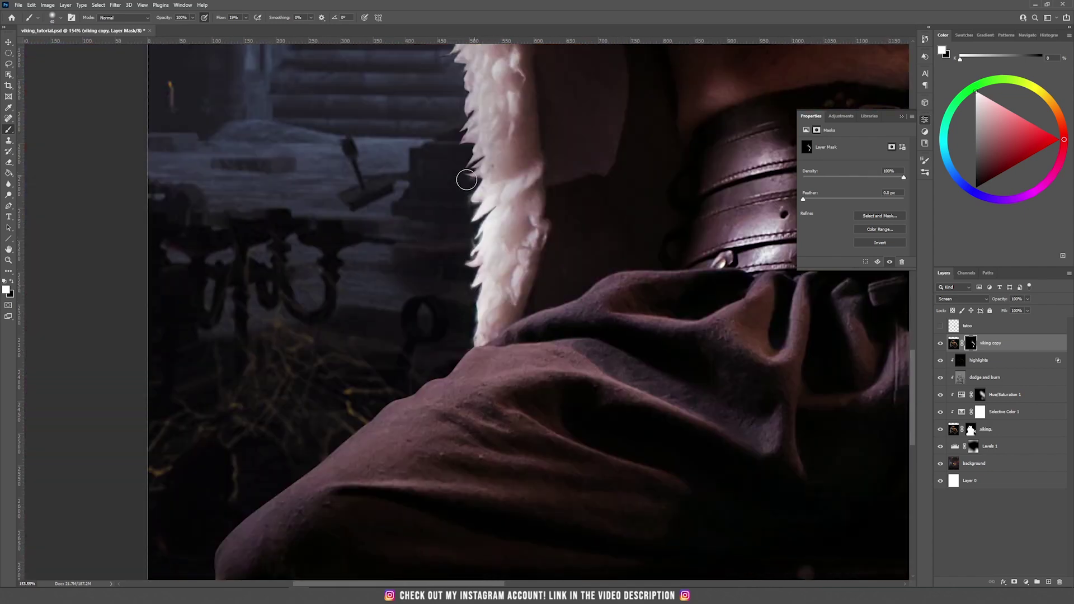
{"action": "left_click_drag", "start_coordinate": [477, 375], "coordinate": [501, 397]}
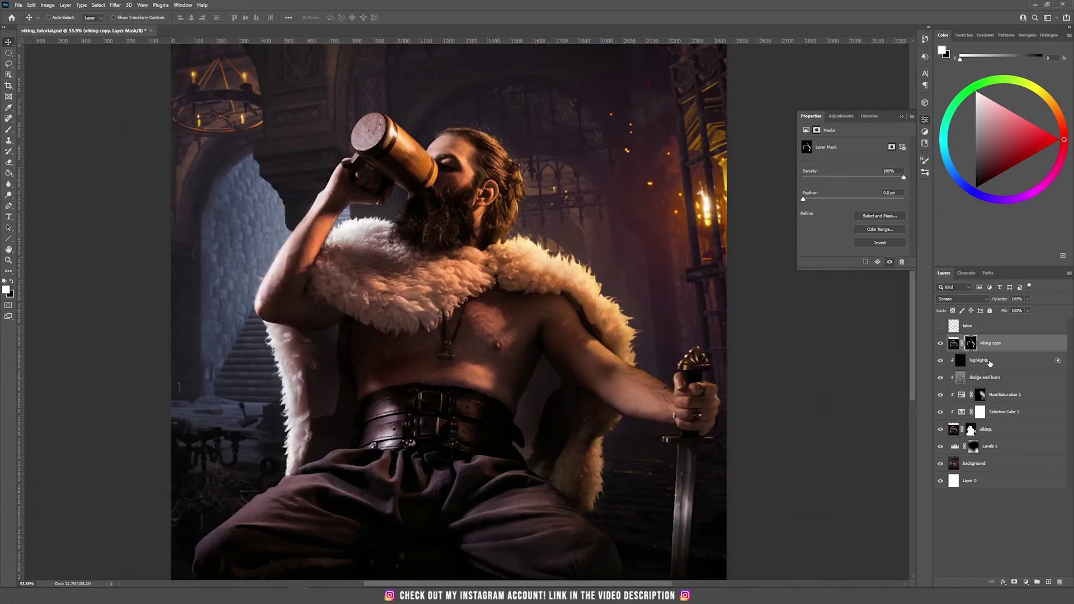
Create a Linear Dodge (Add) layer named "white highlights", filled with neutral black, above highlights and clip it to the viking
{"action": "left_click", "coordinate": [989, 361]}
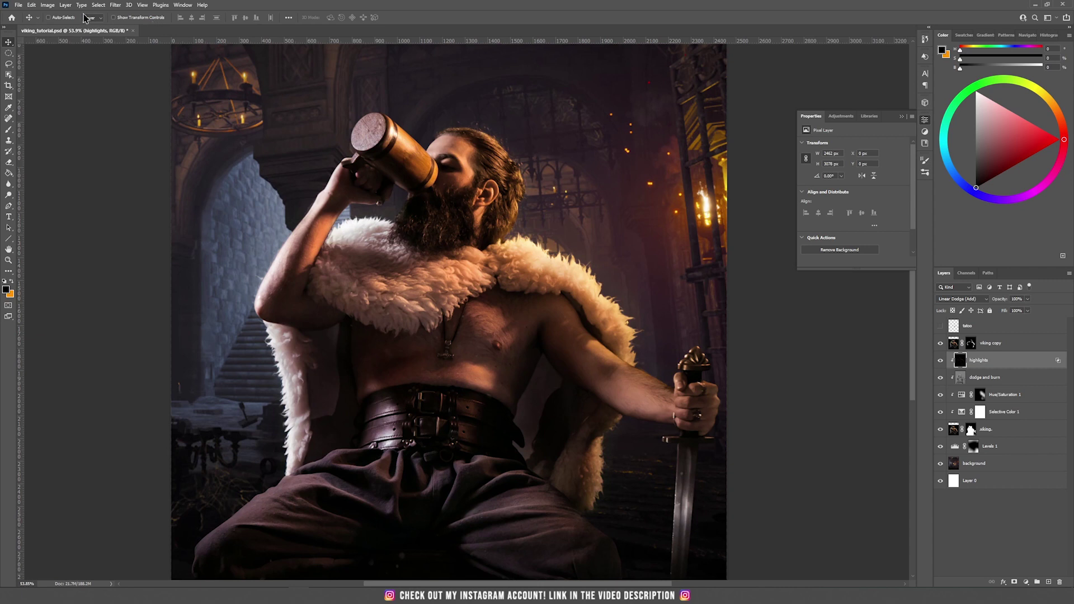
{"action": "left_click", "coordinate": [65, 5]}
{"action": "mouse_move", "coordinate": [76, 14]}
{"action": "left_click", "coordinate": [168, 13]}
{"action": "left_click", "coordinate": [483, 213]}
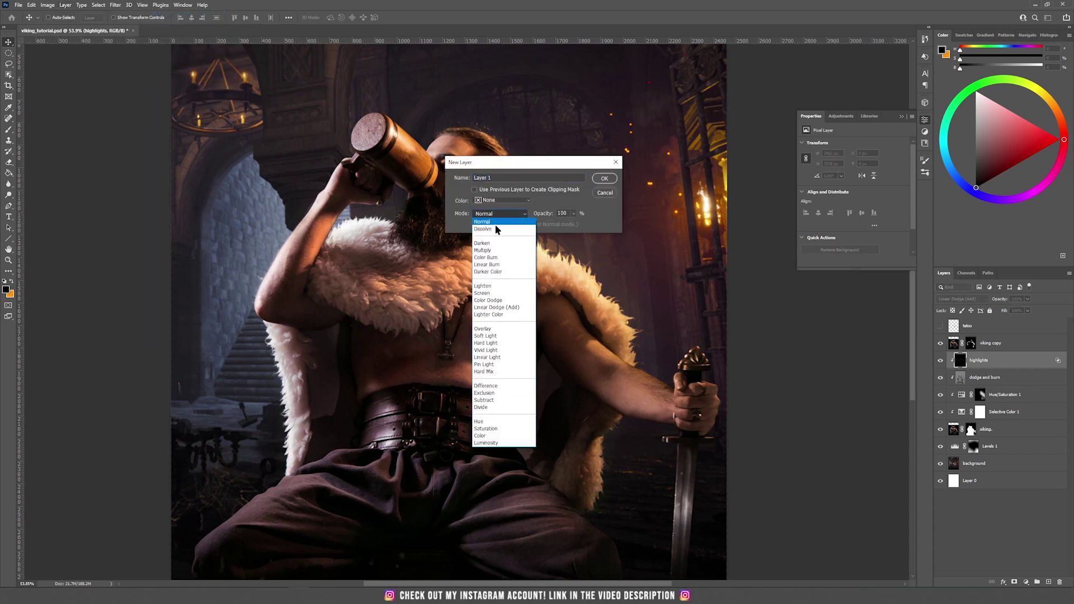
{"action": "left_click", "coordinate": [505, 307]}
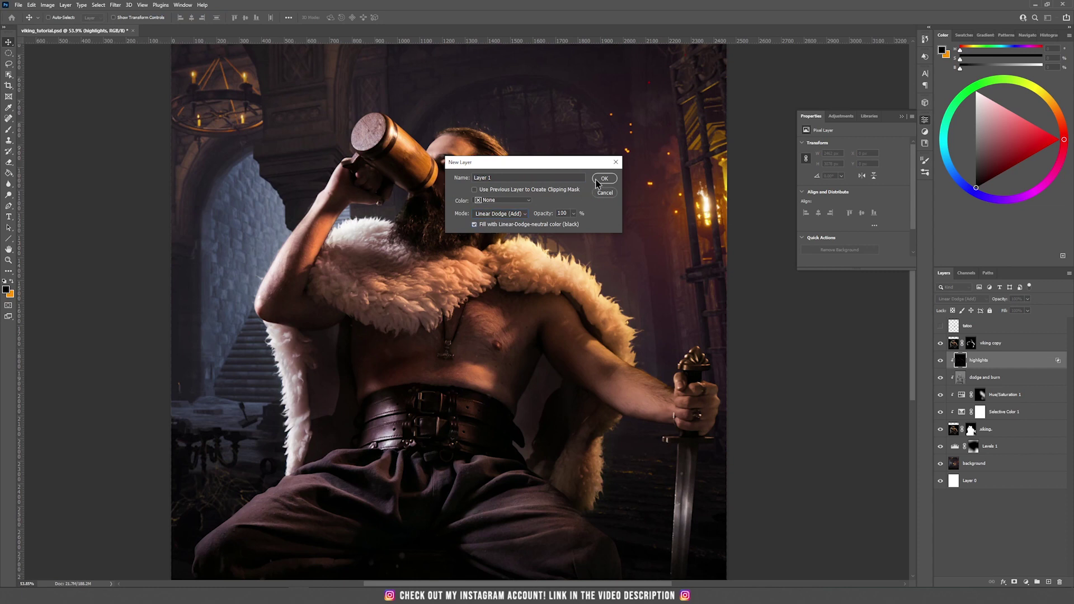
{"action": "left_click_drag", "start_coordinate": [565, 177], "coordinate": [406, 174]}
{"action": "type", "text": "white highlights"}
{"action": "key", "text": "Return"}
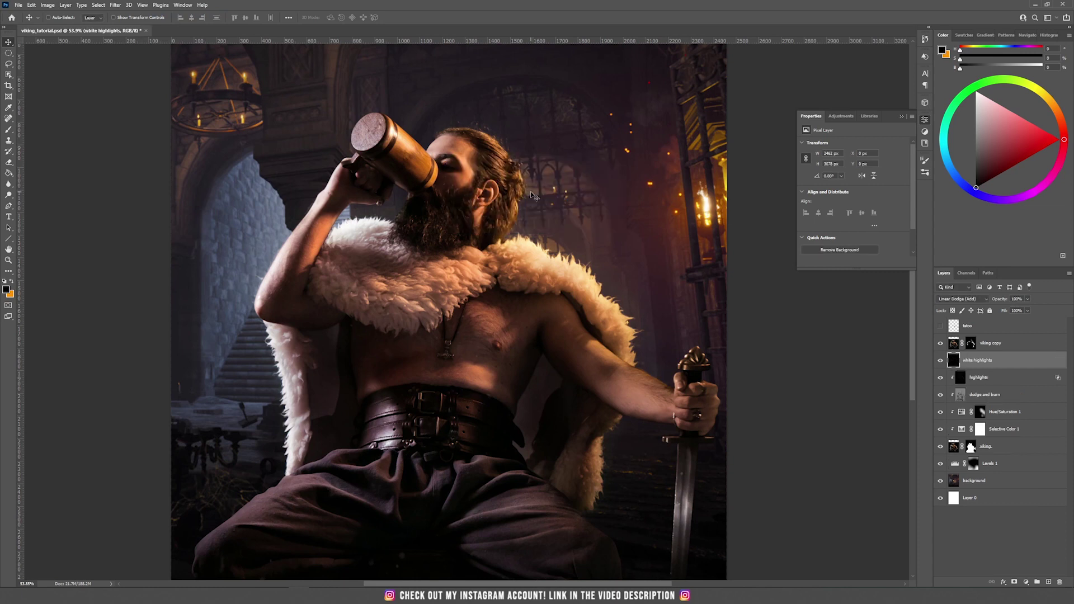
{"action": "left_click", "coordinate": [970, 366], "text": "alt"}
Paint thin white highlights at 10% flow over the sword hand and along the blade's edge on the white highlights layer
{"action": "key", "text": "b"}
{"action": "left_click", "coordinate": [238, 18]}
{"action": "type", "text": "10"}
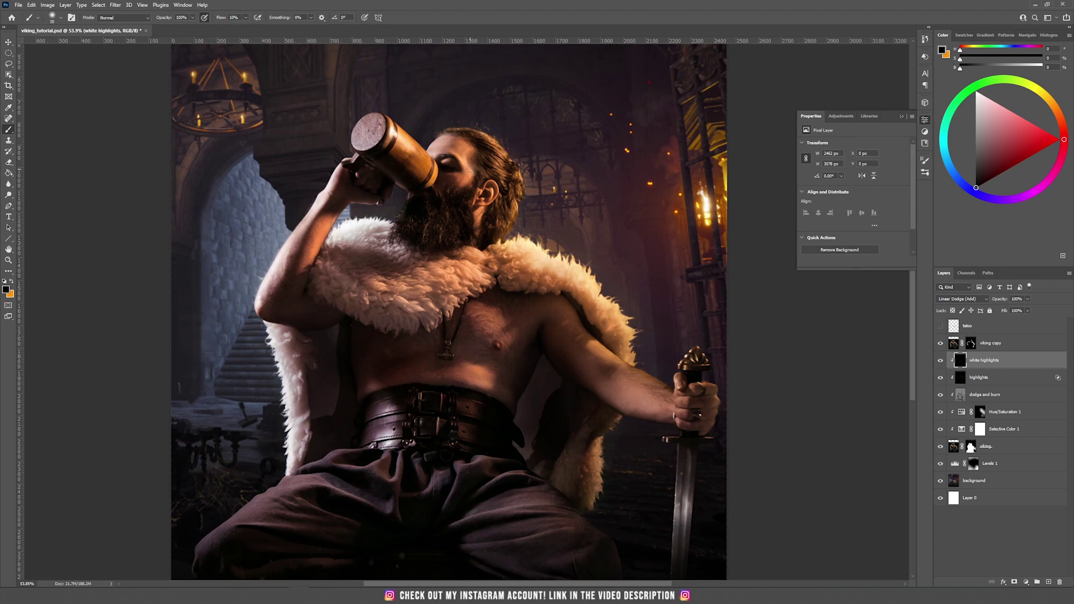
{"action": "left_click", "coordinate": [452, 217], "text": "alt"}
{"action": "left_click_drag", "start_coordinate": [605, 317], "coordinate": [448, 212]}
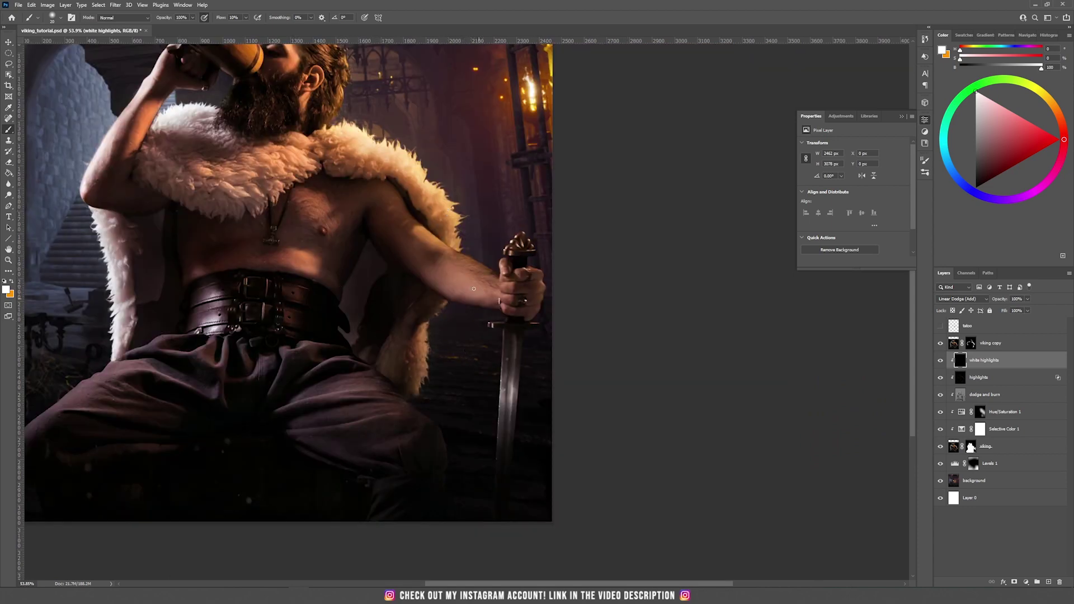
{"action": "key", "text": "ctrl+0"}
{"action": "scroll", "coordinate": [705, 281], "scroll_direction": "up", "scroll_amount": 4}
{"action": "mouse_move", "coordinate": [704, 282]}
{"action": "left_mouse_down"}
{"action": "mouse_move", "coordinate": [727, 296]}
{"action": "mouse_move", "coordinate": [668, 319]}
{"action": "mouse_move", "coordinate": [733, 375]}
{"action": "mouse_move", "coordinate": [714, 327]}
{"action": "left_mouse_up"}
{"action": "mouse_move", "coordinate": [674, 327]}
{"action": "left_mouse_down"}
{"action": "mouse_move", "coordinate": [738, 336]}
{"action": "mouse_move", "coordinate": [716, 363]}
{"action": "mouse_move", "coordinate": [710, 431]}
{"action": "mouse_move", "coordinate": [693, 362]}
{"action": "mouse_move", "coordinate": [722, 314]}
{"action": "mouse_move", "coordinate": [660, 392]}
{"action": "mouse_move", "coordinate": [658, 431]}
{"action": "left_mouse_up"}
{"action": "scroll", "coordinate": [671, 336], "scroll_direction": "down", "scroll_amount": 2}
{"action": "scroll", "coordinate": [660, 391], "scroll_direction": "down", "scroll_amount": 4}
{"action": "left_click_drag", "start_coordinate": [677, 151], "coordinate": [658, 462]}
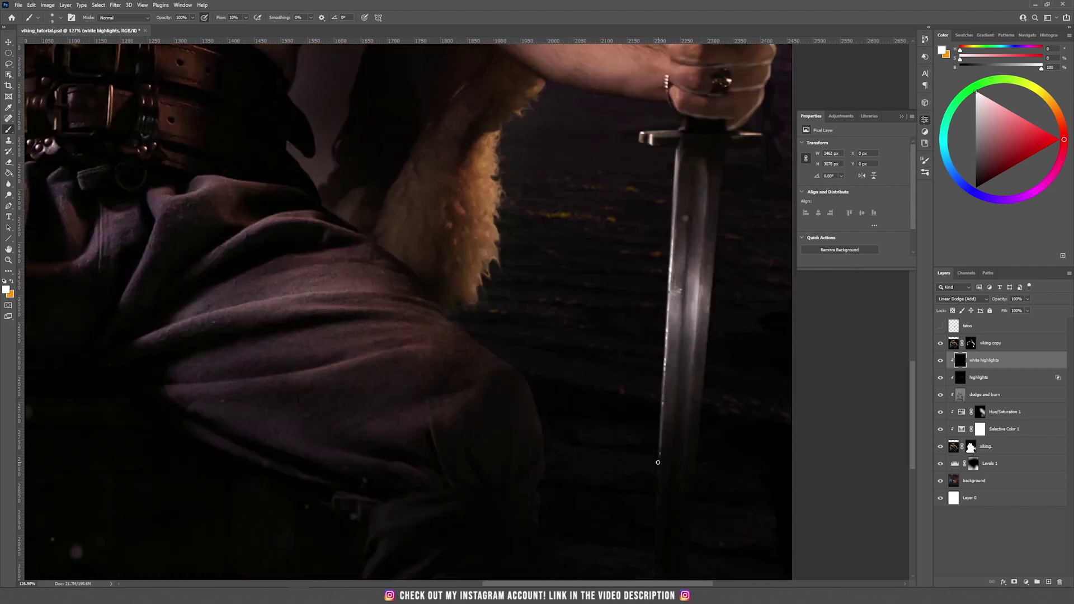
Add fine white highlights to the outstretched arm, the mug and the raised hand on the white highlights layer
{"action": "scroll", "coordinate": [658, 462], "scroll_direction": "up", "scroll_amount": 6}
{"action": "mouse_move", "coordinate": [542, 277]}
{"action": "left_mouse_down"}
{"action": "mouse_move", "coordinate": [574, 305]}
{"action": "mouse_move", "coordinate": [719, 392]}
{"action": "left_mouse_up"}
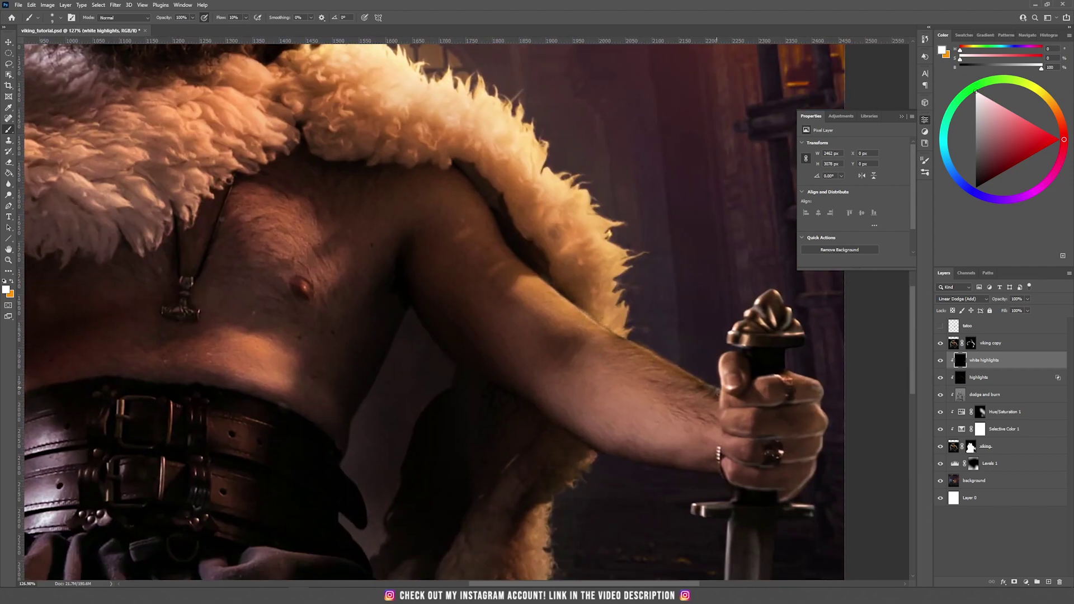
{"action": "scroll", "coordinate": [724, 372], "scroll_direction": "up", "scroll_amount": 9}
{"action": "scroll", "coordinate": [724, 372], "scroll_direction": "left", "scroll_amount": 5}
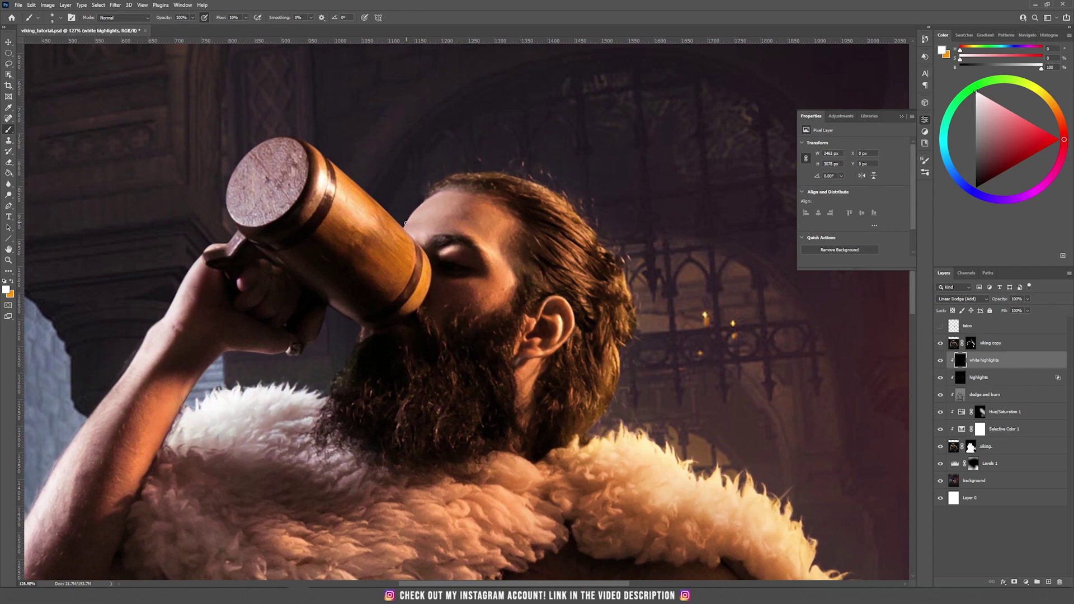
{"action": "scroll", "coordinate": [467, 168], "scroll_direction": "left", "scroll_amount": 5}
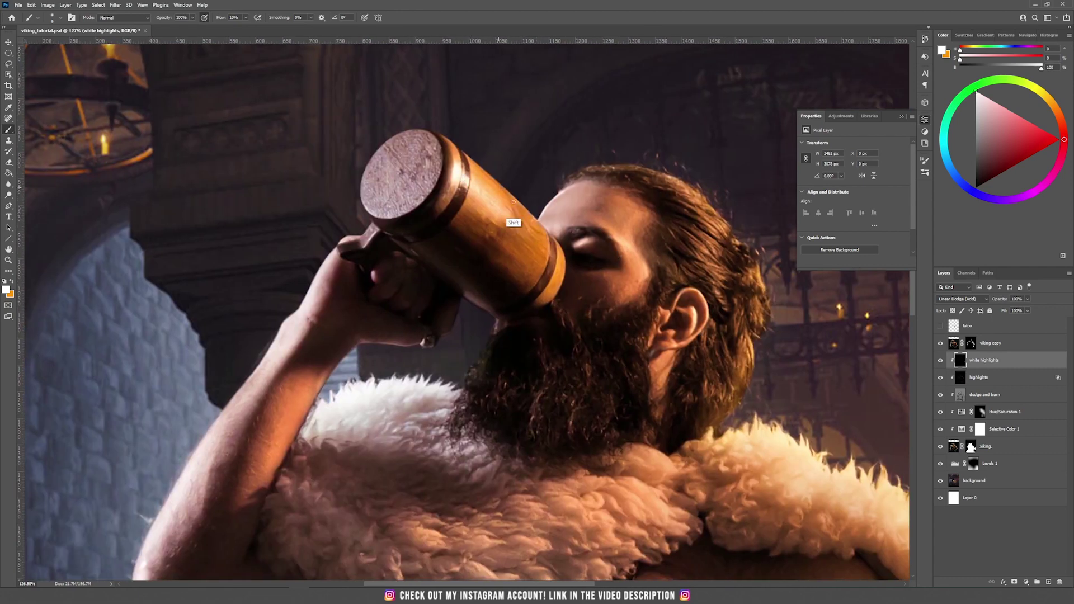
{"action": "mouse_move", "coordinate": [480, 176]}
{"action": "left_mouse_down"}
{"action": "mouse_move", "coordinate": [532, 240]}
{"action": "mouse_move", "coordinate": [498, 184]}
{"action": "mouse_move", "coordinate": [491, 215]}
{"action": "mouse_move", "coordinate": [560, 285]}
{"action": "mouse_move", "coordinate": [551, 255]}
{"action": "mouse_move", "coordinate": [370, 154]}
{"action": "mouse_move", "coordinate": [460, 150]}
{"action": "mouse_move", "coordinate": [363, 237]}
{"action": "mouse_move", "coordinate": [404, 279]}
{"action": "mouse_move", "coordinate": [392, 344]}
{"action": "mouse_move", "coordinate": [448, 336]}
{"action": "left_mouse_up"}
{"action": "left_click_drag", "start_coordinate": [503, 334], "coordinate": [551, 255]}
{"action": "mouse_move", "coordinate": [392, 263]}
{"action": "left_mouse_down"}
{"action": "mouse_move", "coordinate": [341, 364]}
{"action": "mouse_move", "coordinate": [370, 179]}
{"action": "left_mouse_up"}
{"action": "left_click_drag", "start_coordinate": [335, 241], "coordinate": [439, 128]}
{"action": "mouse_move", "coordinate": [322, 291]}
{"action": "left_mouse_down"}
{"action": "mouse_move", "coordinate": [296, 370]}
{"action": "mouse_move", "coordinate": [331, 272]}
{"action": "mouse_move", "coordinate": [282, 200]}
{"action": "left_mouse_up"}
Continue the fine white highlights over the belt and along the trouser folds and knee edges
{"action": "mouse_move", "coordinate": [694, 426]}
{"action": "left_mouse_down"}
{"action": "mouse_move", "coordinate": [670, 221]}
{"action": "mouse_move", "coordinate": [529, 304]}
{"action": "left_mouse_up"}
{"action": "left_click_drag", "start_coordinate": [532, 213], "coordinate": [534, 306]}
{"action": "left_click_drag", "start_coordinate": [520, 349], "coordinate": [313, 364]}
{"action": "mouse_move", "coordinate": [546, 392]}
{"action": "left_mouse_down"}
{"action": "mouse_move", "coordinate": [633, 317]}
{"action": "mouse_move", "coordinate": [661, 210]}
{"action": "left_mouse_up"}
{"action": "mouse_move", "coordinate": [680, 268]}
{"action": "left_mouse_down"}
{"action": "mouse_move", "coordinate": [392, 212]}
{"action": "mouse_move", "coordinate": [358, 235]}
{"action": "mouse_move", "coordinate": [564, 297]}
{"action": "mouse_move", "coordinate": [241, 313]}
{"action": "left_mouse_up"}
{"action": "mouse_move", "coordinate": [200, 445]}
{"action": "left_mouse_down"}
{"action": "mouse_move", "coordinate": [262, 333]}
{"action": "mouse_move", "coordinate": [653, 279]}
{"action": "left_mouse_up"}
{"action": "mouse_move", "coordinate": [516, 211]}
{"action": "left_mouse_down"}
{"action": "mouse_move", "coordinate": [306, 221]}
{"action": "mouse_move", "coordinate": [33, 272]}
{"action": "mouse_move", "coordinate": [118, 367]}
{"action": "left_mouse_up"}
{"action": "left_click_drag", "start_coordinate": [352, 263], "coordinate": [476, 231]}
{"action": "left_click_drag", "start_coordinate": [576, 230], "coordinate": [386, 358]}
{"action": "mouse_move", "coordinate": [486, 291]}
{"action": "left_mouse_down"}
{"action": "mouse_move", "coordinate": [564, 343]}
{"action": "mouse_move", "coordinate": [509, 319]}
{"action": "mouse_move", "coordinate": [744, 274]}
{"action": "mouse_move", "coordinate": [629, 185]}
{"action": "left_mouse_up"}
{"action": "mouse_move", "coordinate": [585, 358]}
{"action": "left_mouse_down"}
{"action": "mouse_move", "coordinate": [566, 416]}
{"action": "mouse_move", "coordinate": [346, 374]}
{"action": "mouse_move", "coordinate": [615, 263]}
{"action": "left_mouse_up"}
{"action": "left_click_drag", "start_coordinate": [660, 291], "coordinate": [668, 431]}
{"action": "key", "text": "ctrl+0"}
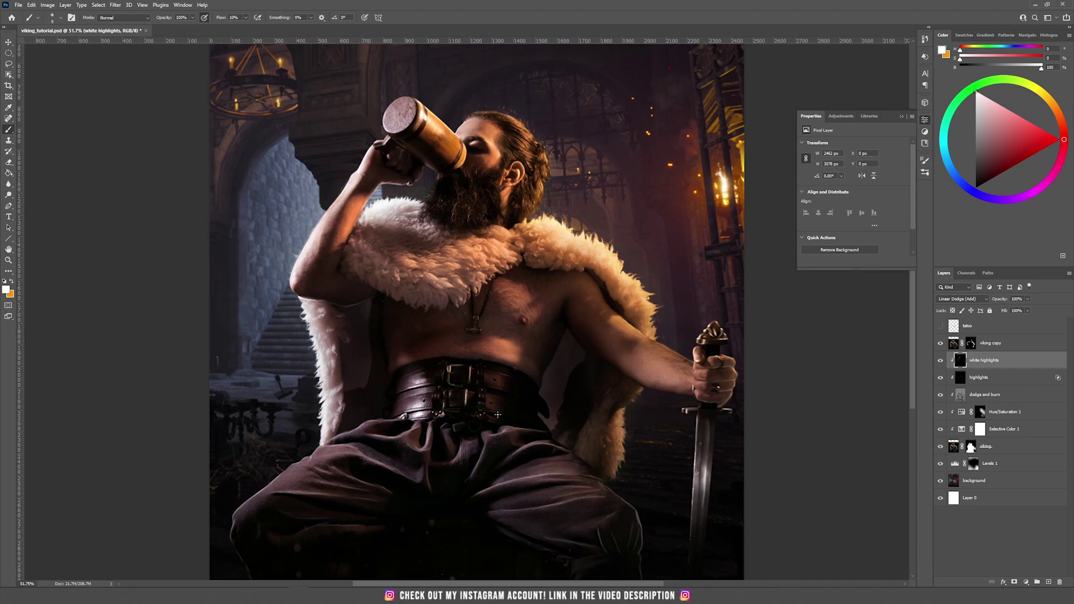
Set the foreground colour to black with a larger brush for toning down the white highlights on the trousers
{"action": "left_click_drag", "start_coordinate": [497, 415], "coordinate": [444, 320]}
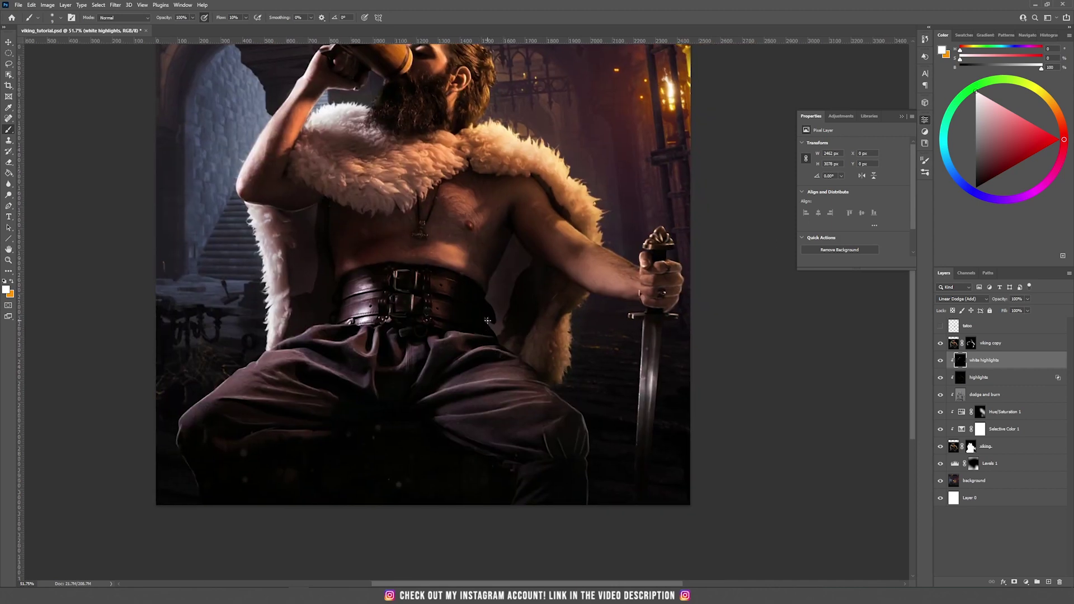
{"action": "left_click", "coordinate": [9, 292]}
{"action": "left_click_drag", "start_coordinate": [799, 400], "coordinate": [868, 459]}
{"action": "left_click", "coordinate": [950, 349]}
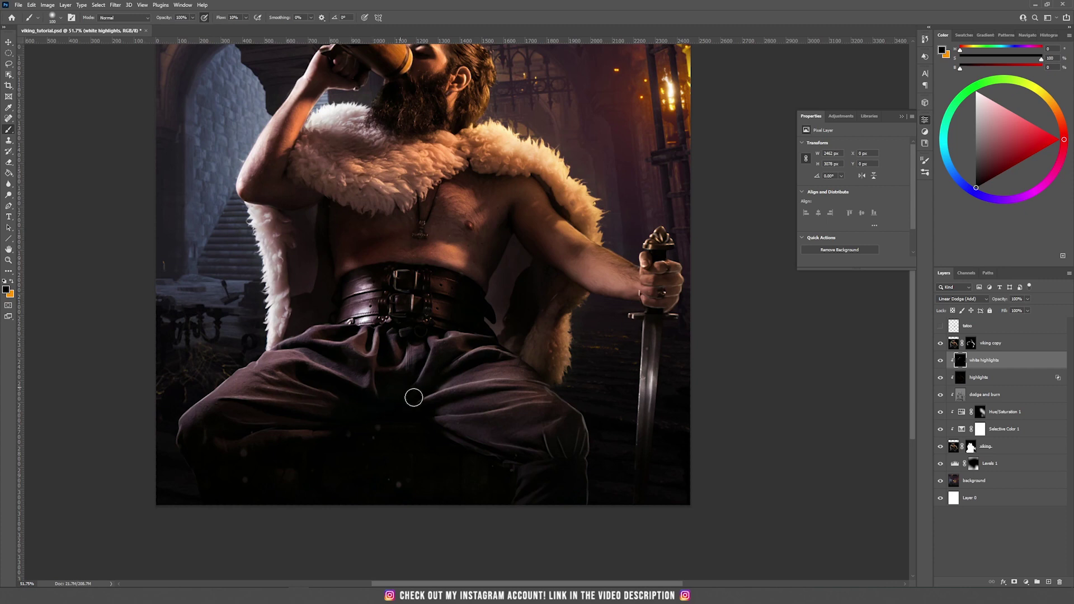
{"action": "key", "text": "ctrl+0"}
{"action": "key", "text": "v"}
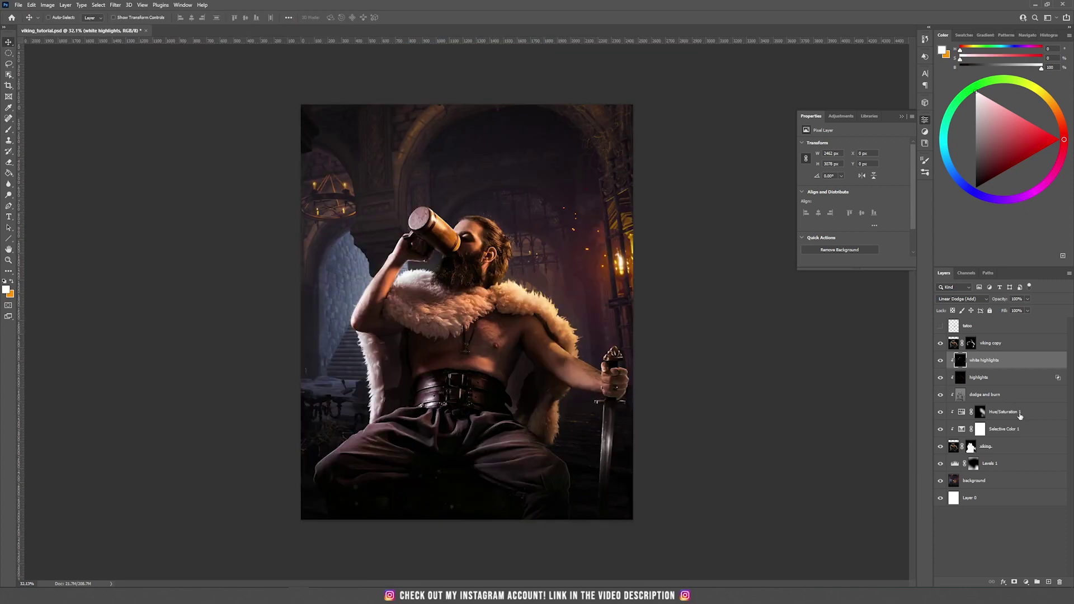
Add a clipped Levels adjustment above Hue/Saturation 1 and lower its white output level to 91
{"action": "left_click", "coordinate": [1019, 413]}
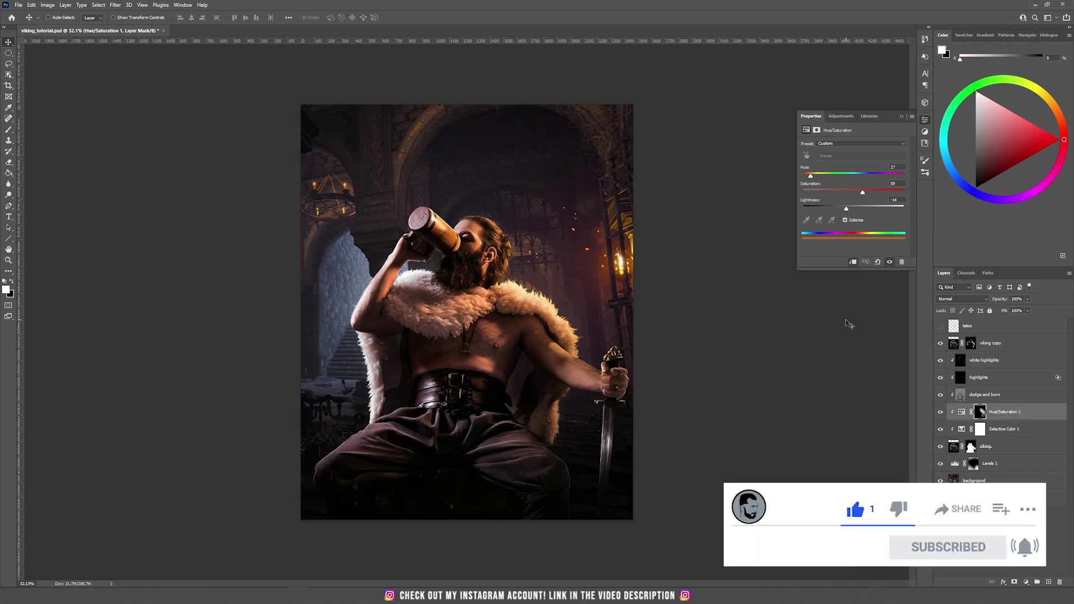
{"action": "left_click", "coordinate": [1026, 581]}
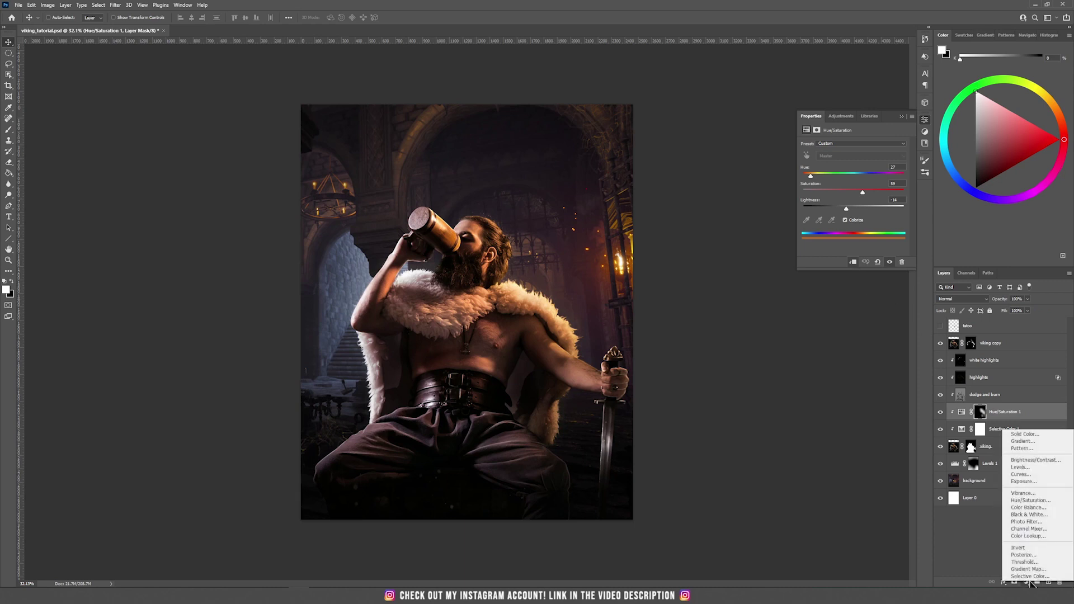
{"action": "left_click", "coordinate": [1025, 467]}
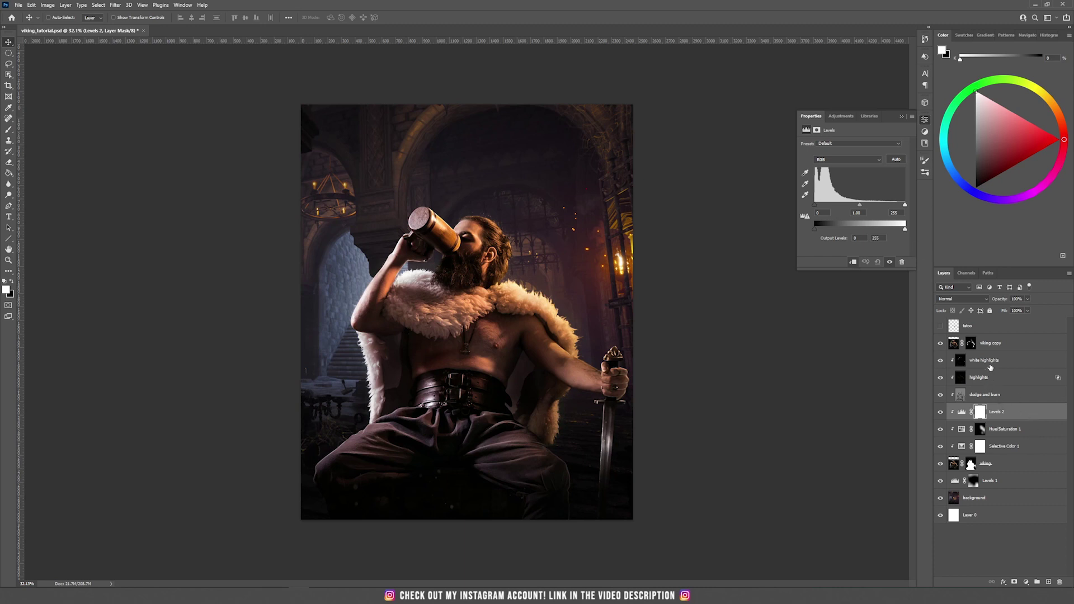
{"action": "left_click_drag", "start_coordinate": [904, 234], "coordinate": [870, 235]}
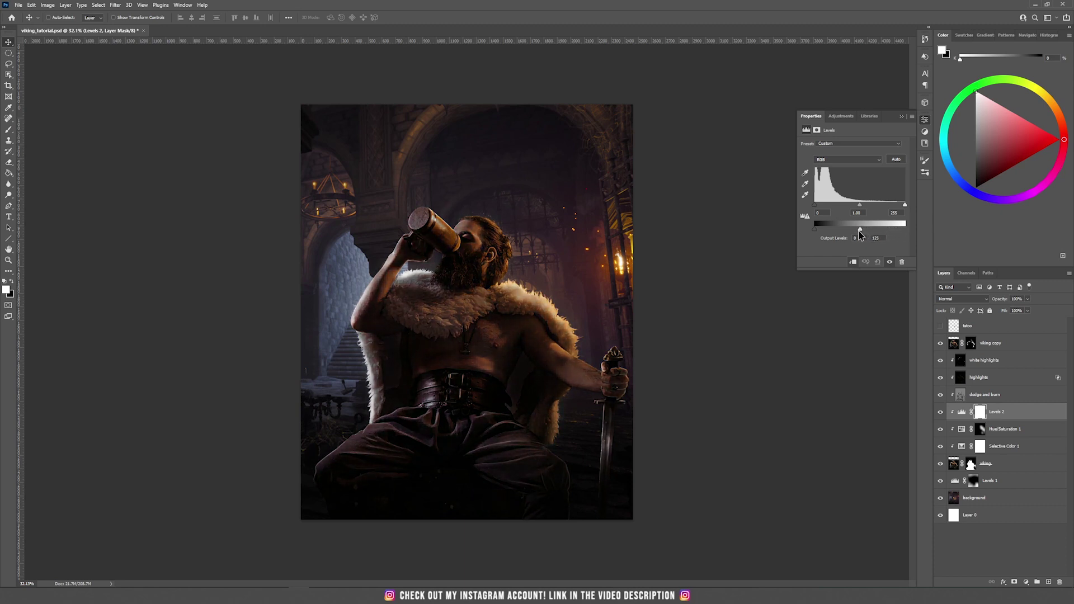
{"action": "left_click_drag", "start_coordinate": [856, 230], "coordinate": [847, 230]}
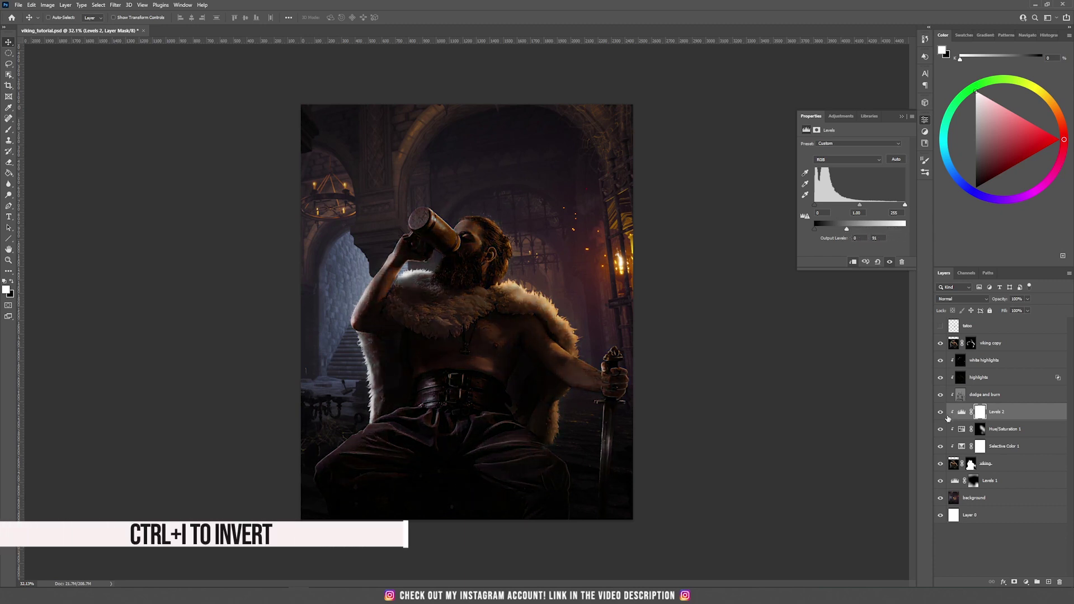
Invert the Levels 2 mask and paint white with a larger brush at 10% flow to darken the lower trousers and legs
{"action": "key", "text": "ctrl+i"}
{"action": "key", "text": "b"}
{"action": "key", "text": "bracketright"}
{"action": "key", "text": "bracketright"}
{"action": "key", "text": "bracketright"}
{"action": "key", "text": "bracketright"}
{"action": "key", "text": "bracketright"}
{"action": "key", "text": "bracketright"}
{"action": "key", "text": "bracketright"}
{"action": "key", "text": "bracketright"}
{"action": "key", "text": "bracketright"}
{"action": "key", "text": "bracketright"}
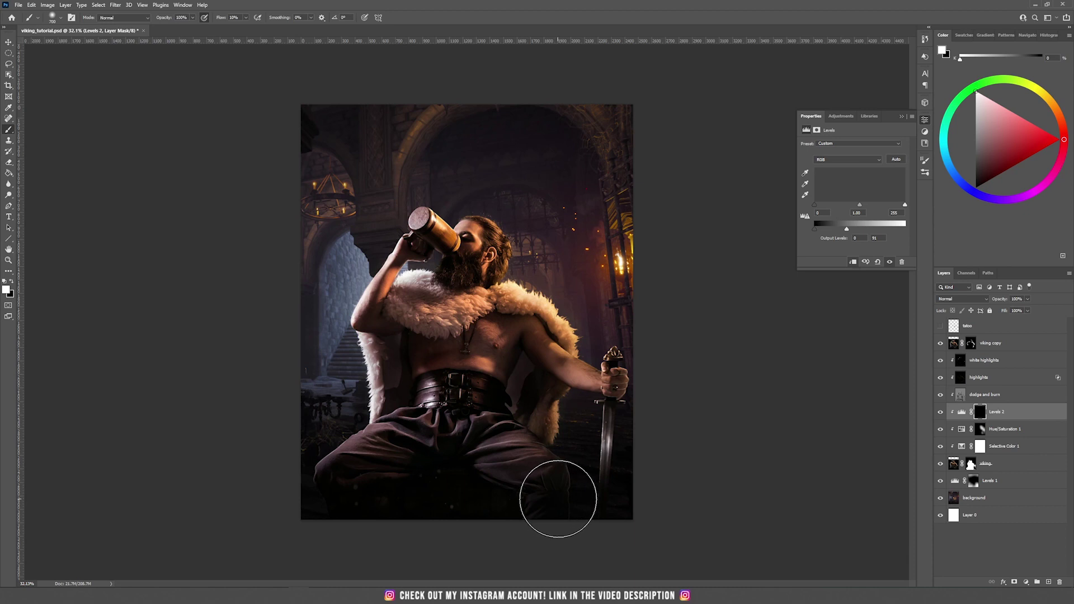
{"action": "mouse_move", "coordinate": [474, 488]}
{"action": "left_mouse_down"}
{"action": "mouse_move", "coordinate": [350, 486]}
{"action": "mouse_move", "coordinate": [394, 451]}
{"action": "mouse_move", "coordinate": [311, 480]}
{"action": "left_mouse_up"}
{"action": "left_click_drag", "start_coordinate": [481, 466], "coordinate": [595, 498]}
{"action": "key", "text": "v"}
Group all layers from viking up to viking copy and name the group viking
{"action": "left_click", "coordinate": [1023, 474]}
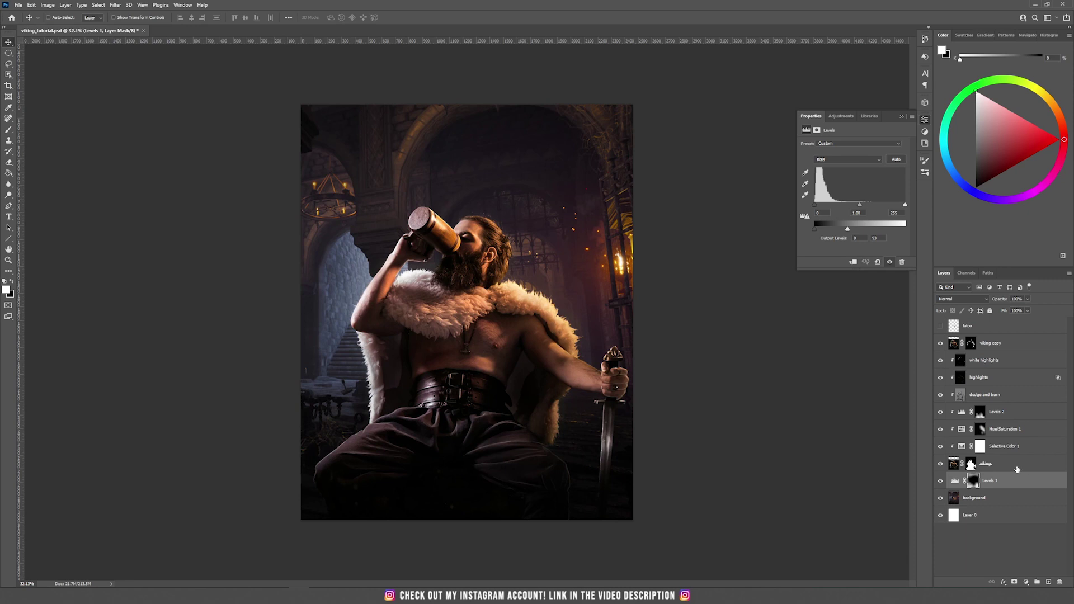
{"action": "left_click", "coordinate": [1019, 467]}
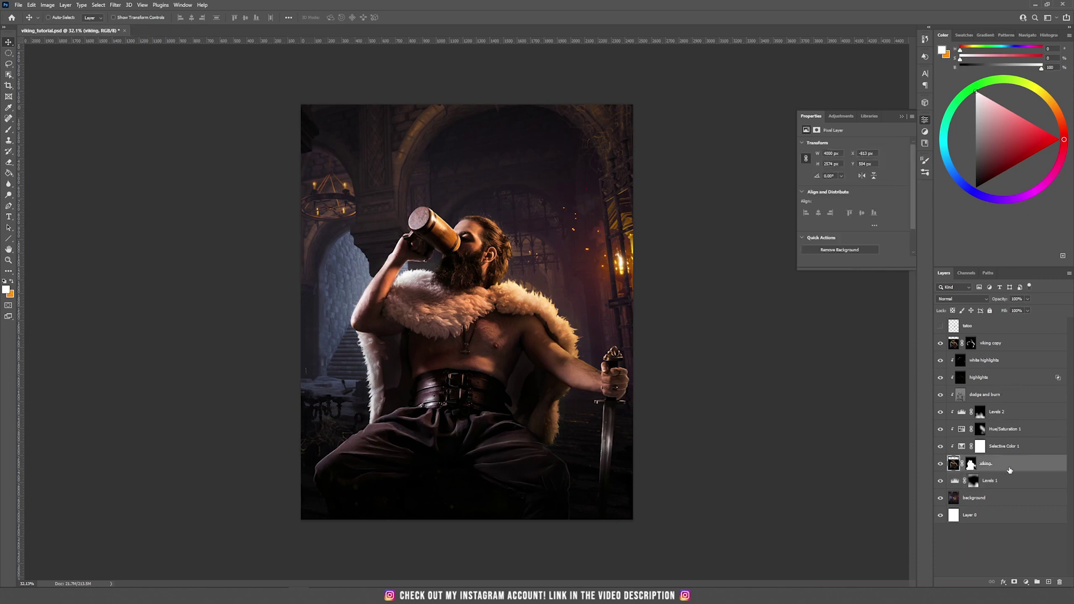
{"action": "left_click", "coordinate": [1011, 350], "text": "shift"}
{"action": "left_click_drag", "start_coordinate": [495, 324], "coordinate": [640, 297]}
{"action": "key", "text": "ctrl+z"}
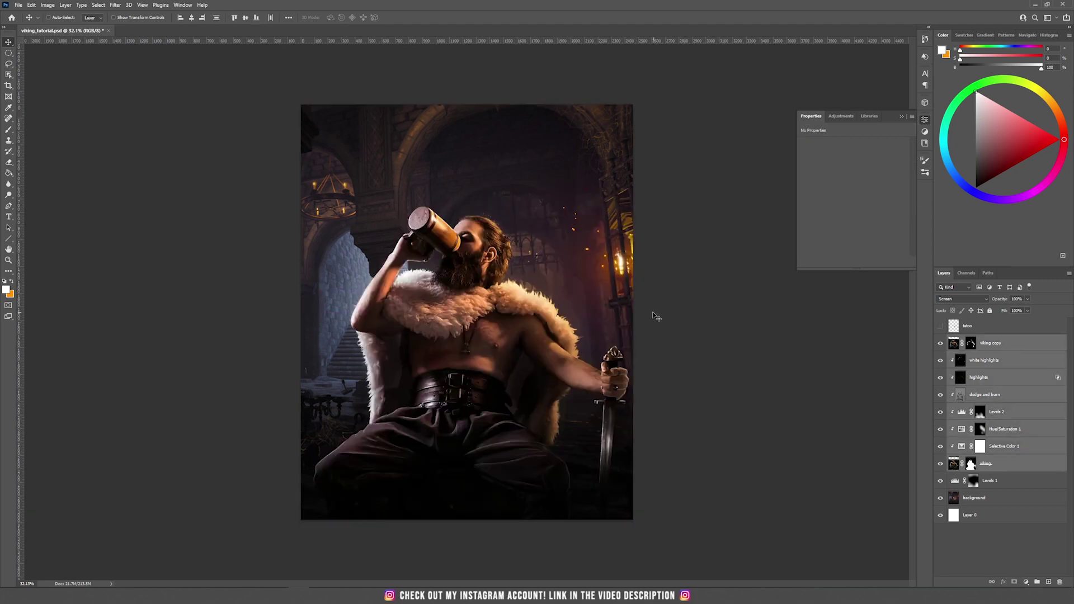
{"action": "left_click", "coordinate": [1038, 583]}
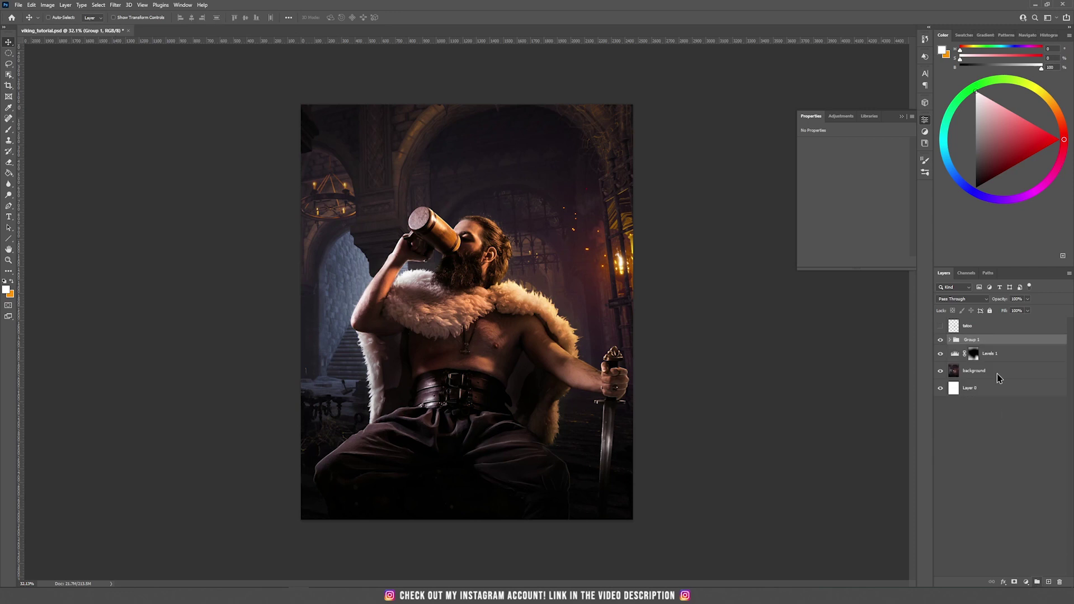
{"action": "double_click", "coordinate": [972, 340]}
{"action": "type", "text": "viking"}
Create a new layer above Levels 1 in Color Dodge mode and make orange the foreground colour
{"action": "left_click", "coordinate": [974, 354]}
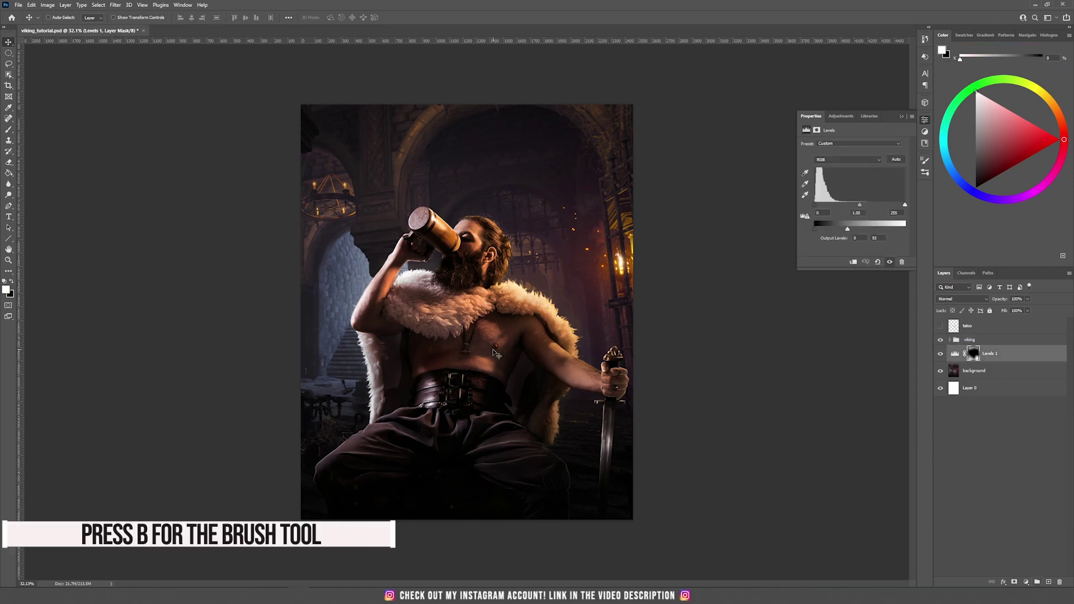
{"action": "key", "text": "b"}
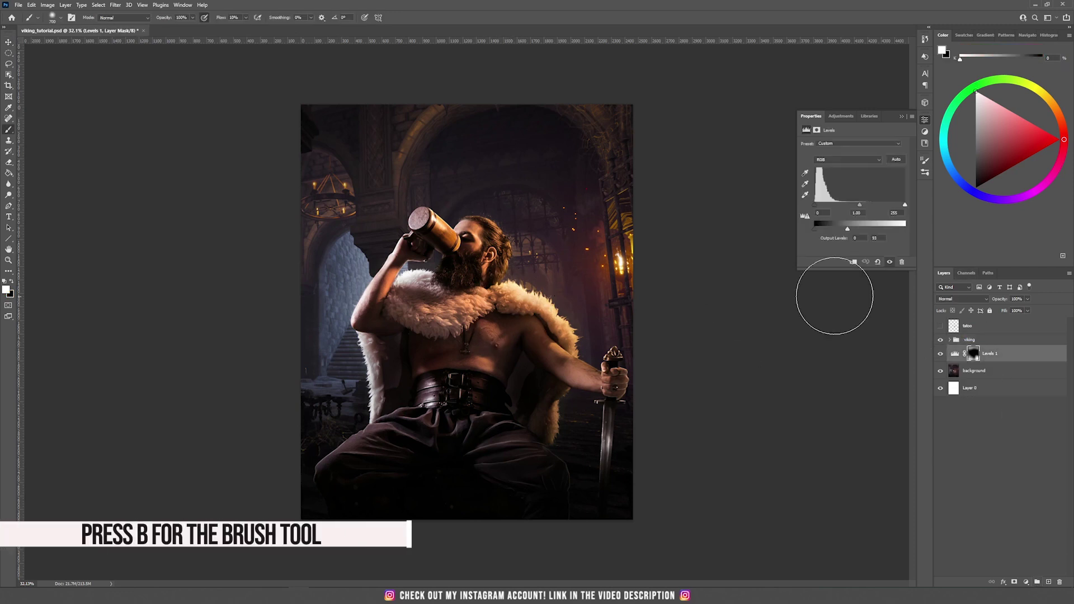
{"action": "left_click", "coordinate": [1049, 582]}
{"action": "left_click", "coordinate": [958, 299]}
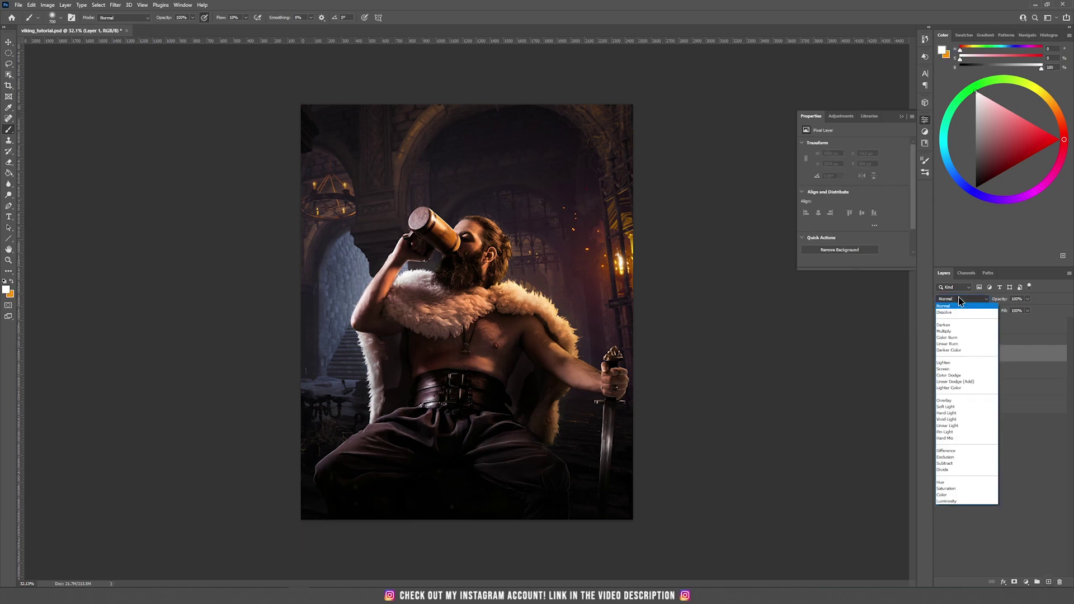
{"action": "left_click", "coordinate": [952, 375]}
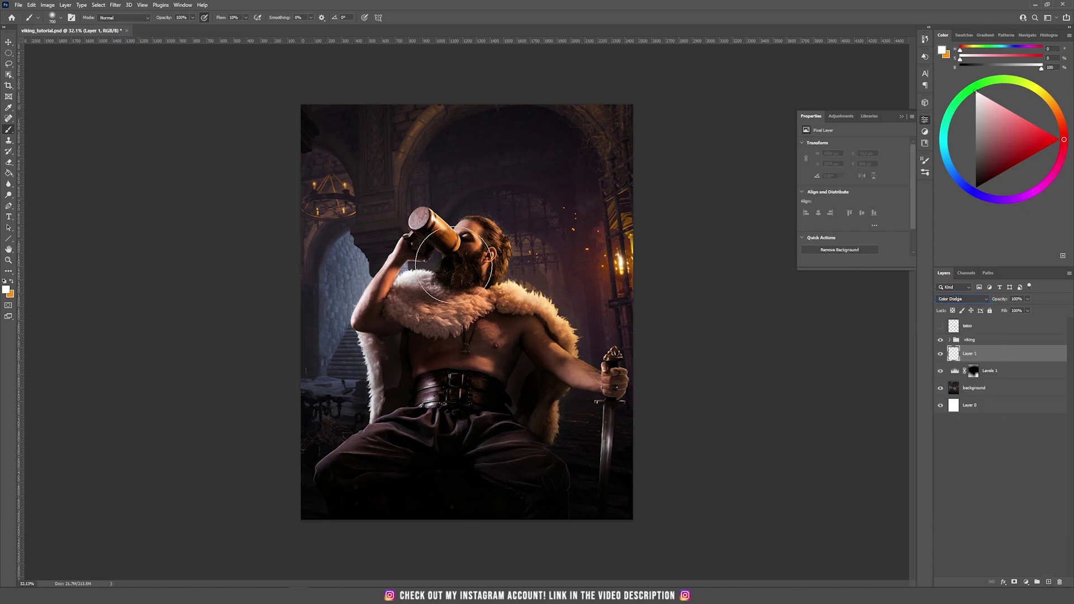
{"action": "left_click", "coordinate": [12, 281]}
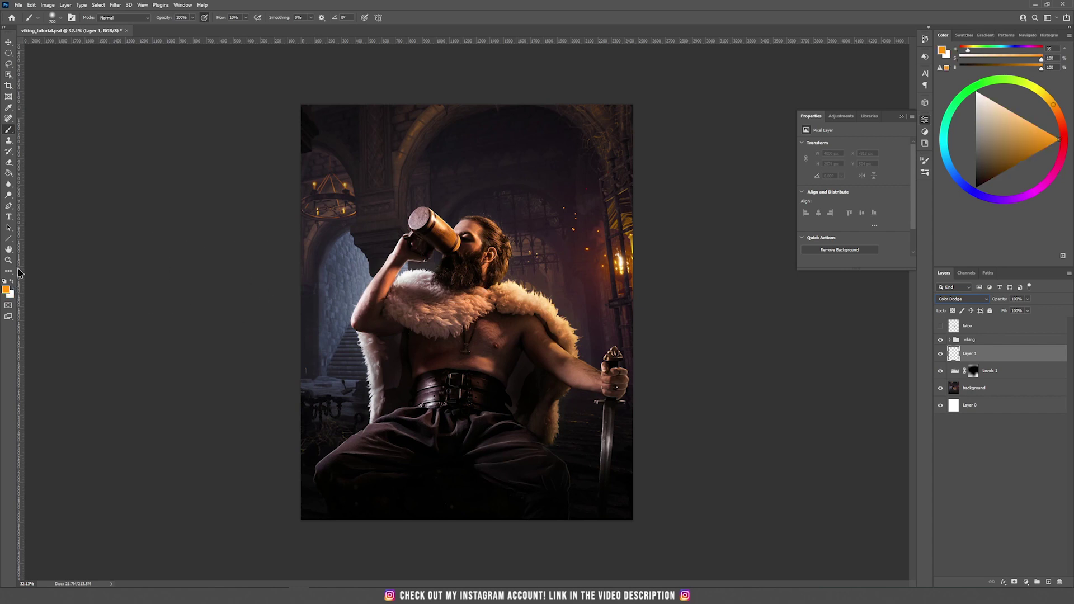
Paint a soft orange glow at very low flow over the background beside and behind the viking, enlarging the brush as needed
{"action": "left_click", "coordinate": [233, 17]}
{"action": "type", "text": "1"}
{"action": "key", "text": "Return"}
{"action": "left_click_drag", "start_coordinate": [506, 256], "coordinate": [570, 338]}
{"action": "left_click_drag", "start_coordinate": [564, 434], "coordinate": [600, 252]}
{"action": "key", "text": "bracketright"}
{"action": "key", "text": "bracketright"}
{"action": "key", "text": "bracketright"}
{"action": "key", "text": "bracketright"}
{"action": "key", "text": "bracketright"}
{"action": "key", "text": "bracketright"}
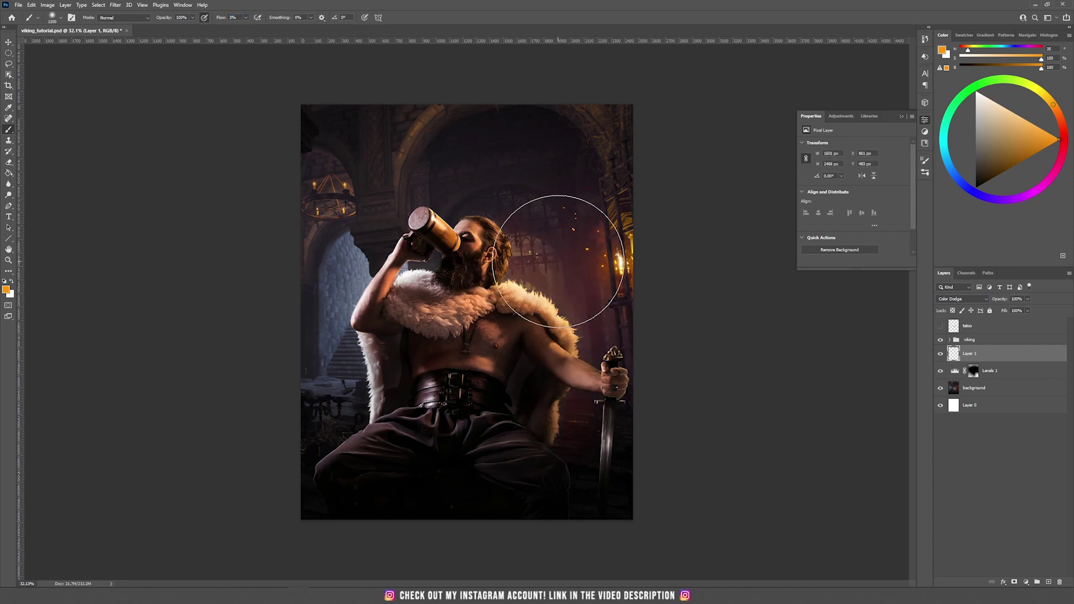
{"action": "key", "text": "v"}
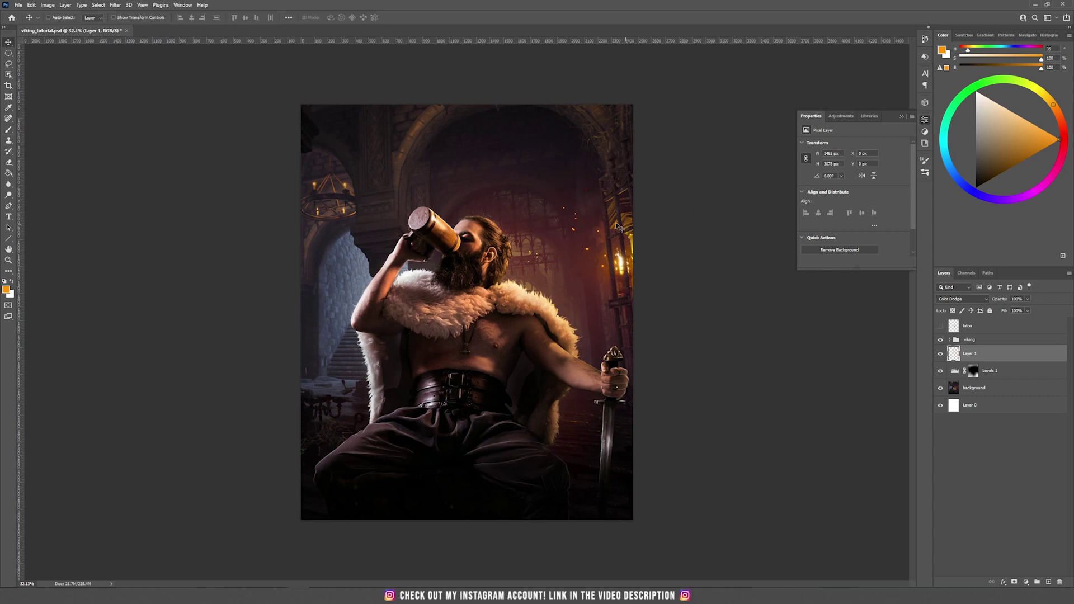
Create a new layer above the viking group and brush a faint orange haze across the viking from the torch side
{"action": "left_click", "coordinate": [983, 341]}
{"action": "left_click", "coordinate": [1049, 583]}
{"action": "key", "text": "b"}
{"action": "mouse_move", "coordinate": [544, 314]}
{"action": "left_mouse_down"}
{"action": "mouse_move", "coordinate": [485, 280]}
{"action": "mouse_move", "coordinate": [485, 240]}
{"action": "mouse_move", "coordinate": [532, 277]}
{"action": "mouse_move", "coordinate": [554, 326]}
{"action": "mouse_move", "coordinate": [581, 337]}
{"action": "mouse_move", "coordinate": [566, 433]}
{"action": "mouse_move", "coordinate": [537, 445]}
{"action": "mouse_move", "coordinate": [522, 434]}
{"action": "mouse_move", "coordinate": [518, 358]}
{"action": "mouse_move", "coordinate": [555, 324]}
{"action": "mouse_move", "coordinate": [553, 240]}
{"action": "mouse_move", "coordinate": [536, 237]}
{"action": "mouse_move", "coordinate": [592, 238]}
{"action": "mouse_move", "coordinate": [530, 233]}
{"action": "mouse_move", "coordinate": [543, 273]}
{"action": "mouse_move", "coordinate": [615, 253]}
{"action": "mouse_move", "coordinate": [501, 242]}
{"action": "mouse_move", "coordinate": [383, 436]}
{"action": "left_mouse_up"}
{"action": "key", "text": "v"}
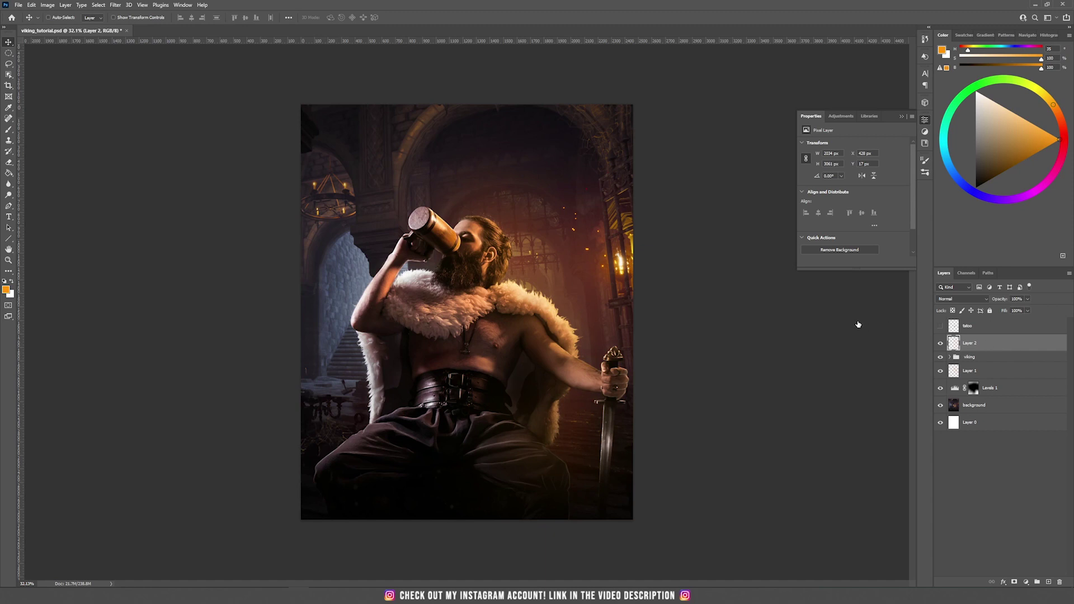
Adjust Blend If on both orange glow layers, Layer 2 and Layer 1, to fade the glow out of the dark areas
{"action": "left_click_drag", "start_coordinate": [828, 271], "coordinate": [898, 269]}
{"action": "key", "text": "Return"}
{"action": "left_click", "coordinate": [1007, 374]}
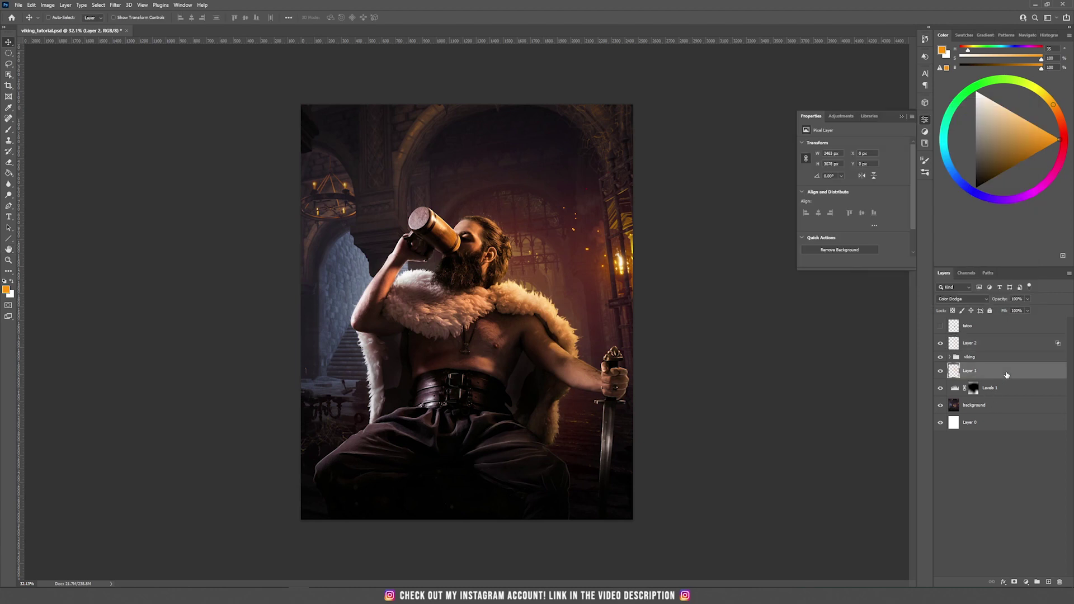
{"action": "double_click", "coordinate": [998, 374]}
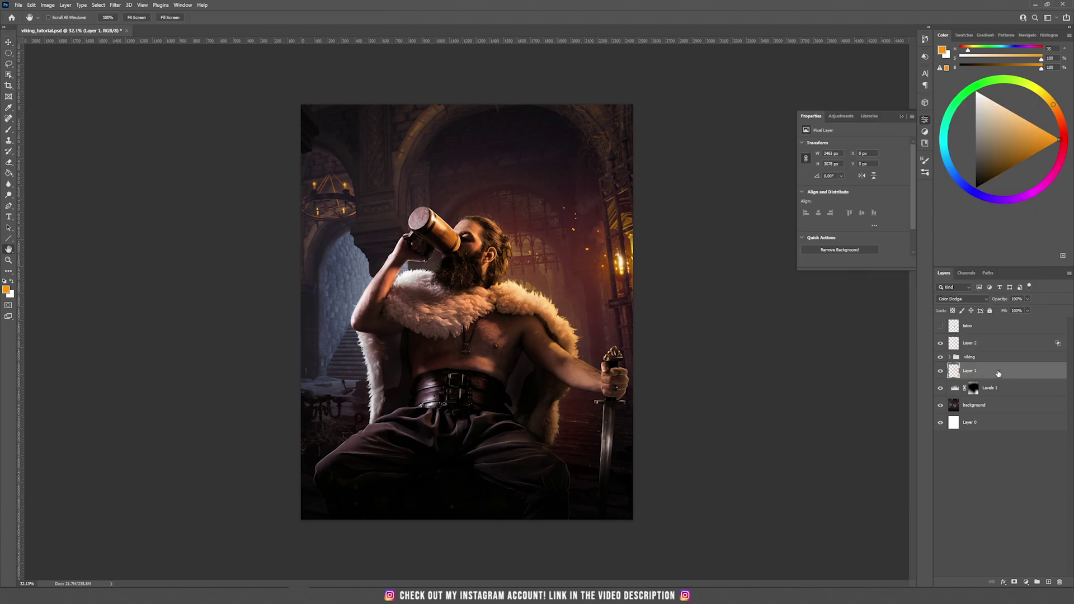
{"action": "left_click_drag", "start_coordinate": [838, 270], "coordinate": [854, 270]}
{"action": "key", "text": "Return"}
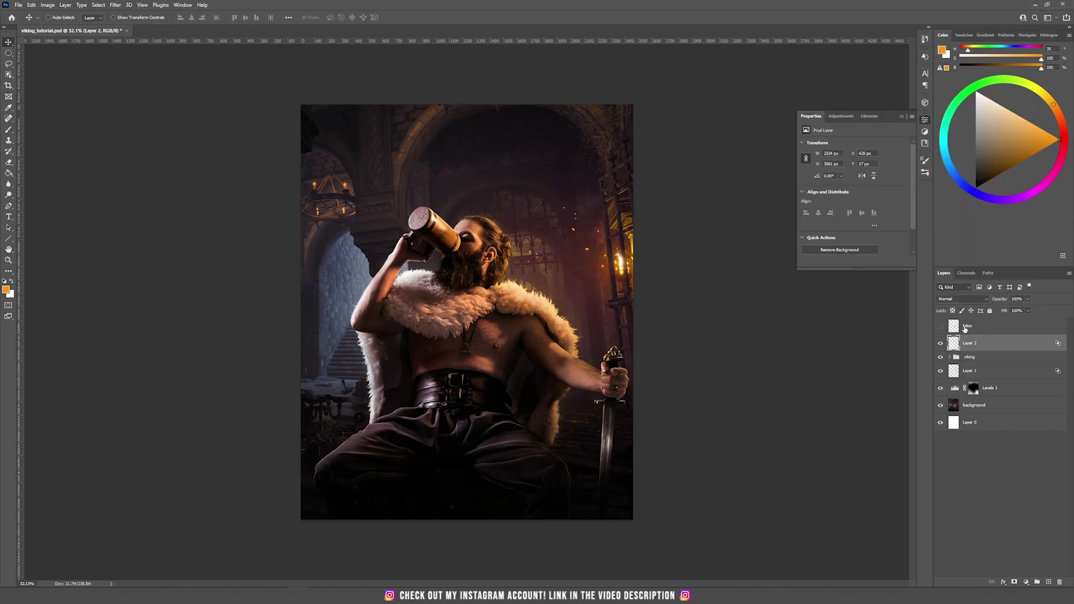
Show the tattoo on the viking's chest and set the tatoo layer's blend mode to Hard Light
{"action": "left_click", "coordinate": [984, 328]}
{"action": "left_click_drag", "start_coordinate": [417, 270], "coordinate": [516, 333]}
{"action": "scroll", "coordinate": [515, 333], "scroll_direction": "up", "scroll_amount": 3}
{"action": "scroll", "coordinate": [515, 333], "scroll_direction": "up", "scroll_amount": 3}
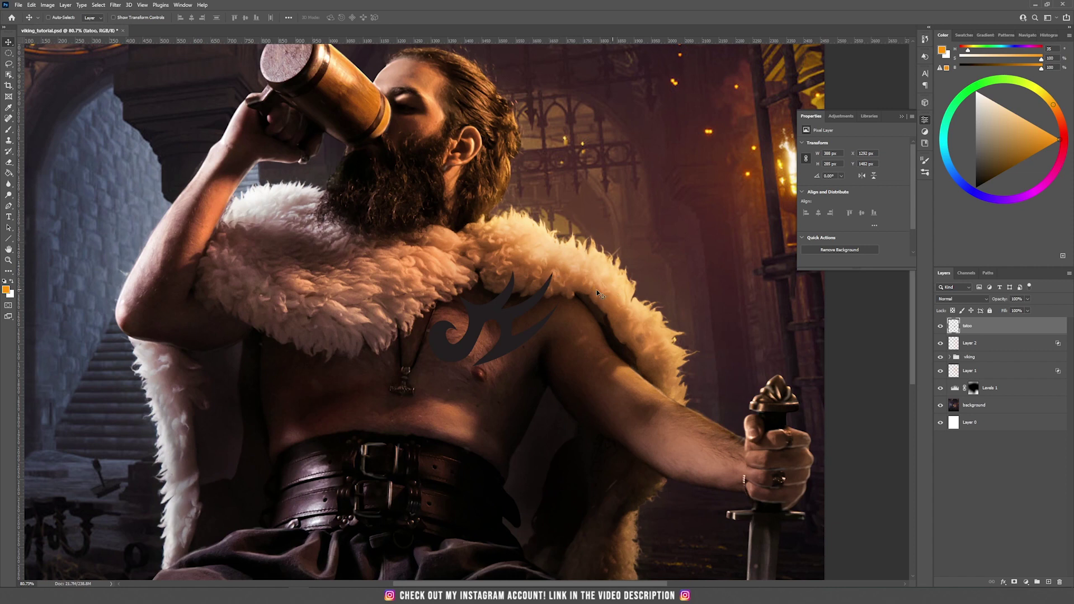
{"action": "left_click", "coordinate": [960, 303]}
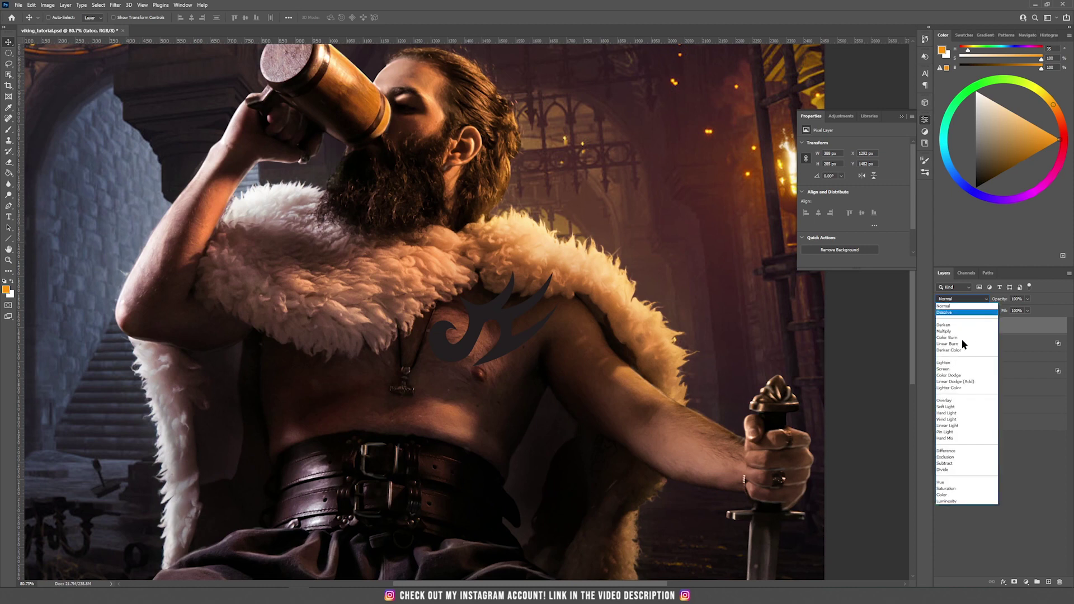
{"action": "left_click", "coordinate": [955, 415]}
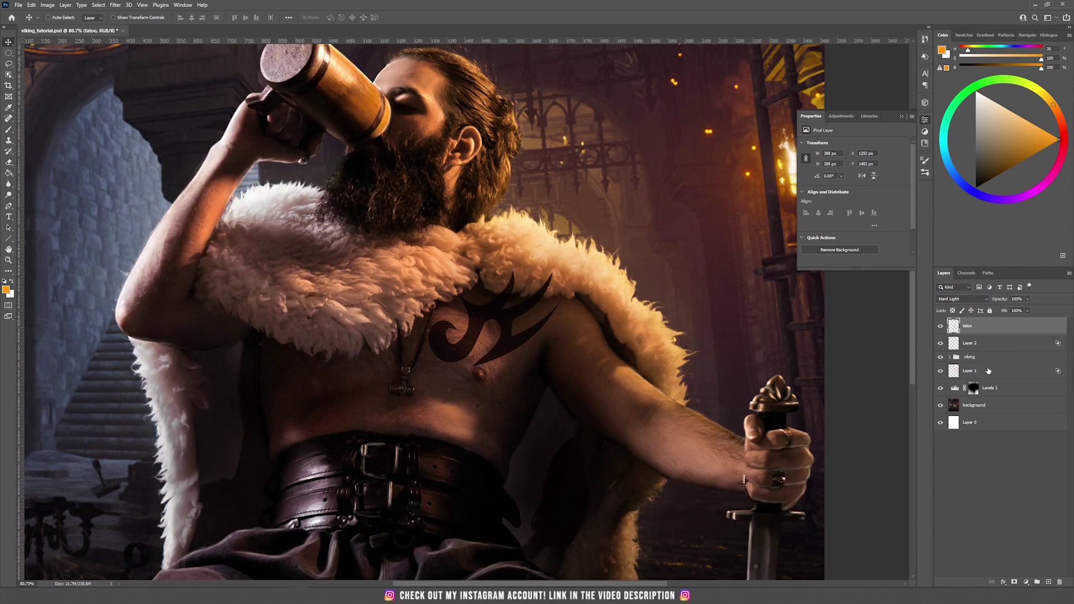
Add a layer mask to the tatoo layer and get the Brush tool ready with black as the foreground colour
{"action": "left_click", "coordinate": [1015, 582]}
{"action": "key", "text": "b"}
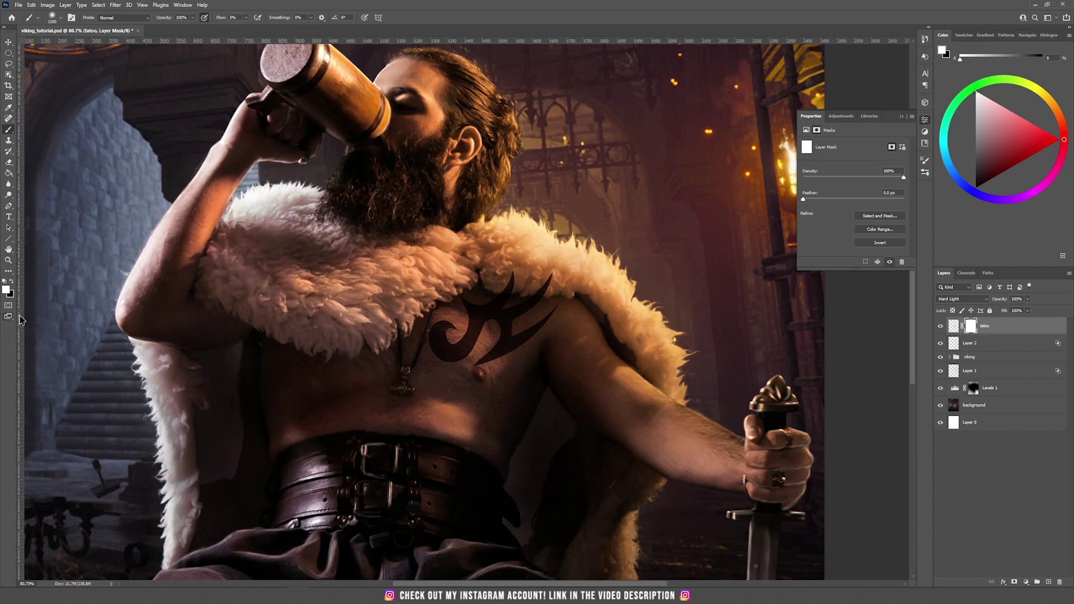
{"action": "left_click", "coordinate": [12, 282]}
{"action": "right_click", "coordinate": [8, 132]}
{"action": "left_click", "coordinate": [43, 129]}
Mask out the tattoo tips overlapping the fur collar with a small black brush at 100% flow
{"action": "left_click", "coordinate": [246, 17]}
{"action": "left_click_drag", "start_coordinate": [250, 27], "coordinate": [285, 27]}
{"action": "key", "text": "bracketleft"}
{"action": "key", "text": "bracketleft"}
{"action": "key", "text": "bracketleft"}
{"action": "key", "text": "bracketleft"}
{"action": "key", "text": "bracketleft"}
{"action": "key", "text": "bracketleft"}
{"action": "key", "text": "bracketleft"}
{"action": "key", "text": "bracketleft"}
{"action": "key", "text": "bracketleft"}
{"action": "key", "text": "bracketleft"}
{"action": "key", "text": "bracketleft"}
{"action": "key", "text": "bracketleft"}
{"action": "key", "text": "bracketleft"}
{"action": "key", "text": "bracketleft"}
{"action": "key", "text": "bracketleft"}
{"action": "key", "text": "bracketleft"}
{"action": "scroll", "coordinate": [538, 275], "scroll_direction": "up", "scroll_amount": 5}
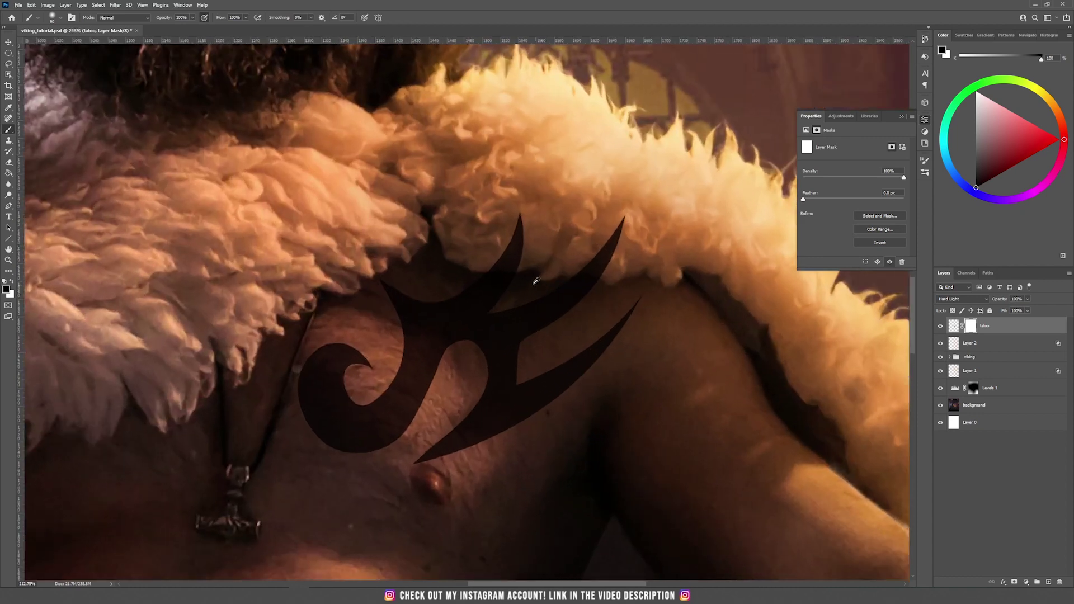
{"action": "scroll", "coordinate": [539, 283], "scroll_direction": "up", "scroll_amount": 1}
{"action": "scroll", "coordinate": [585, 223], "scroll_direction": "up", "scroll_amount": 1}
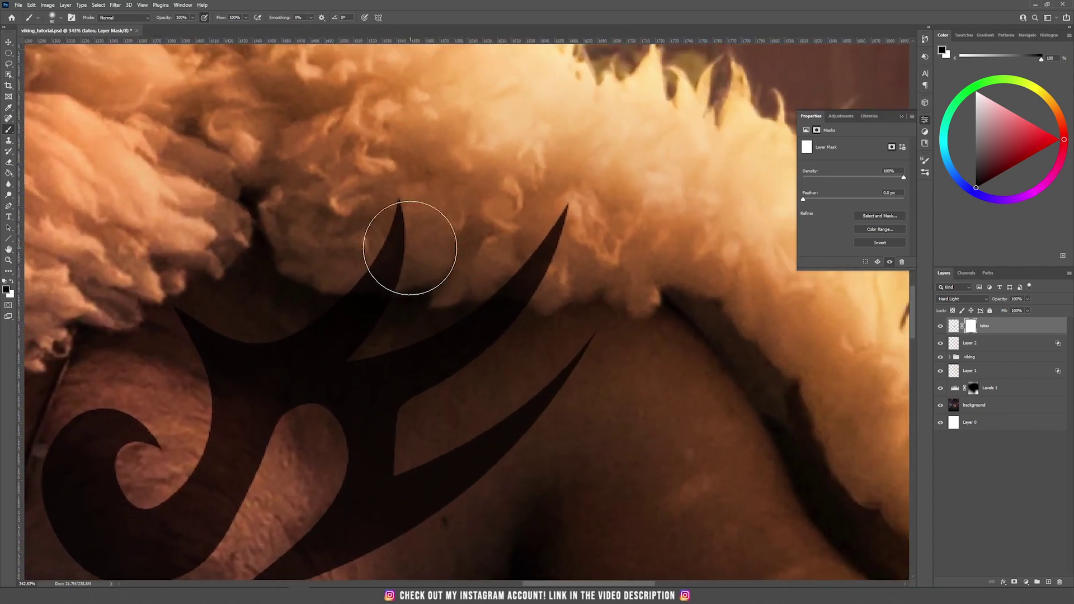
{"action": "left_click_drag", "start_coordinate": [403, 213], "coordinate": [412, 247]}
{"action": "key", "text": "bracketleft"}
{"action": "key", "text": "bracketleft"}
{"action": "key", "text": "bracketleft"}
{"action": "key", "text": "bracketleft"}
{"action": "key", "text": "bracketleft"}
{"action": "key", "text": "bracketleft"}
{"action": "key", "text": "bracketleft"}
{"action": "key", "text": "bracketleft"}
{"action": "mouse_move", "coordinate": [352, 292]}
{"action": "left_mouse_down"}
{"action": "mouse_move", "coordinate": [514, 284]}
{"action": "mouse_move", "coordinate": [530, 302]}
{"action": "left_mouse_up"}
{"action": "scroll", "coordinate": [530, 302], "scroll_direction": "down", "scroll_amount": 5}
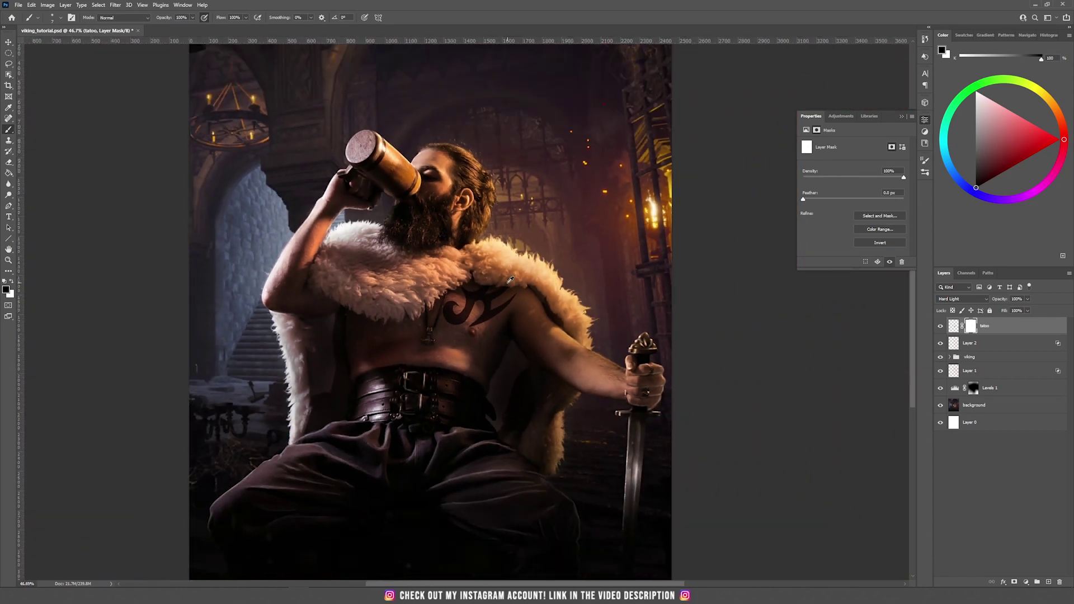
Softly fade parts of the tattoo on its mask with a larger black brush at 4% flow
{"action": "scroll", "coordinate": [493, 288], "scroll_direction": "up", "scroll_amount": 3}
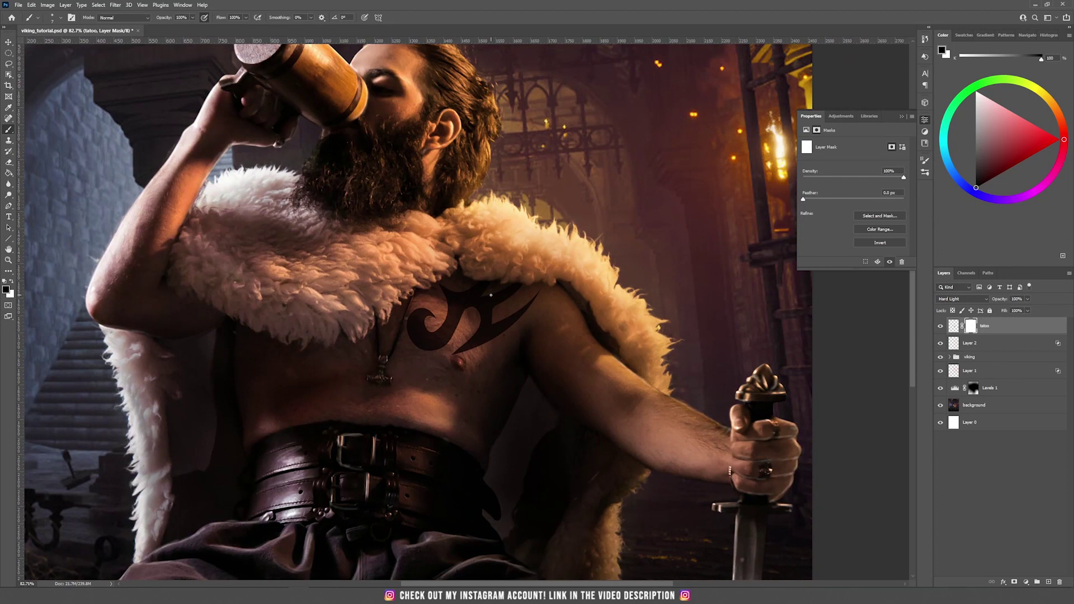
{"action": "key", "text": "bracketright"}
{"action": "key", "text": "bracketright"}
{"action": "key", "text": "bracketright"}
{"action": "key", "text": "bracketright"}
{"action": "key", "text": "bracketright"}
{"action": "key", "text": "bracketright"}
{"action": "left_click", "coordinate": [246, 18]}
{"action": "left_click_drag", "start_coordinate": [249, 27], "coordinate": [209, 31]}
{"action": "left_click_drag", "start_coordinate": [208, 31], "coordinate": [210, 31]}
{"action": "scroll", "coordinate": [456, 299], "scroll_direction": "up", "scroll_amount": 3}
{"action": "key", "text": "bracketright"}
{"action": "key", "text": "bracketright"}
{"action": "key", "text": "bracketright"}
{"action": "key", "text": "bracketright"}
{"action": "key", "text": "bracketright"}
{"action": "mouse_move", "coordinate": [449, 318]}
{"action": "left_mouse_down"}
{"action": "mouse_move", "coordinate": [431, 338]}
{"action": "mouse_move", "coordinate": [455, 324]}
{"action": "mouse_move", "coordinate": [444, 283]}
{"action": "mouse_move", "coordinate": [457, 339]}
{"action": "mouse_move", "coordinate": [418, 371]}
{"action": "mouse_move", "coordinate": [407, 362]}
{"action": "mouse_move", "coordinate": [457, 376]}
{"action": "mouse_move", "coordinate": [523, 358]}
{"action": "mouse_move", "coordinate": [583, 312]}
{"action": "mouse_move", "coordinate": [516, 270]}
{"action": "left_mouse_up"}
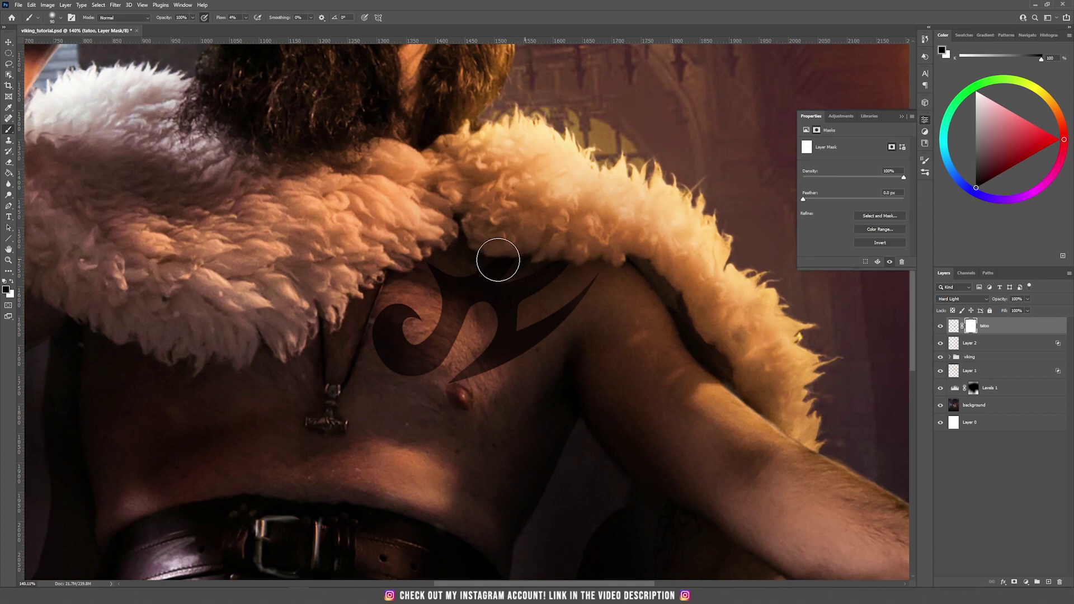
{"action": "key", "text": "v"}
Stamp all visible layers into a new layer above the tattoo and convert it to a smart object
{"action": "scroll", "coordinate": [522, 354], "scroll_direction": "down", "scroll_amount": 6}
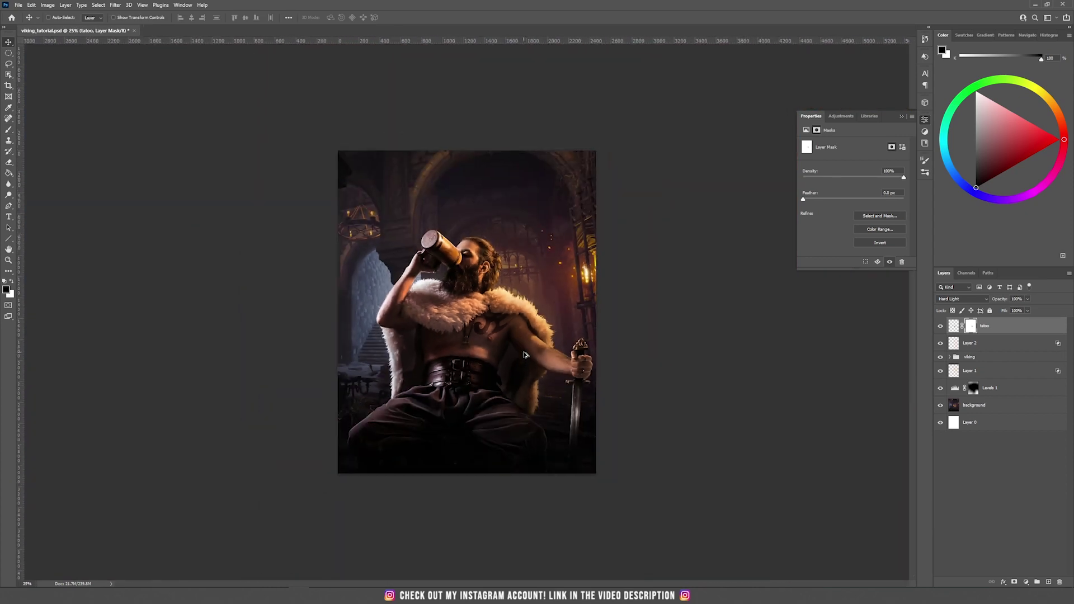
{"action": "scroll", "coordinate": [524, 355], "scroll_direction": "up", "scroll_amount": 2}
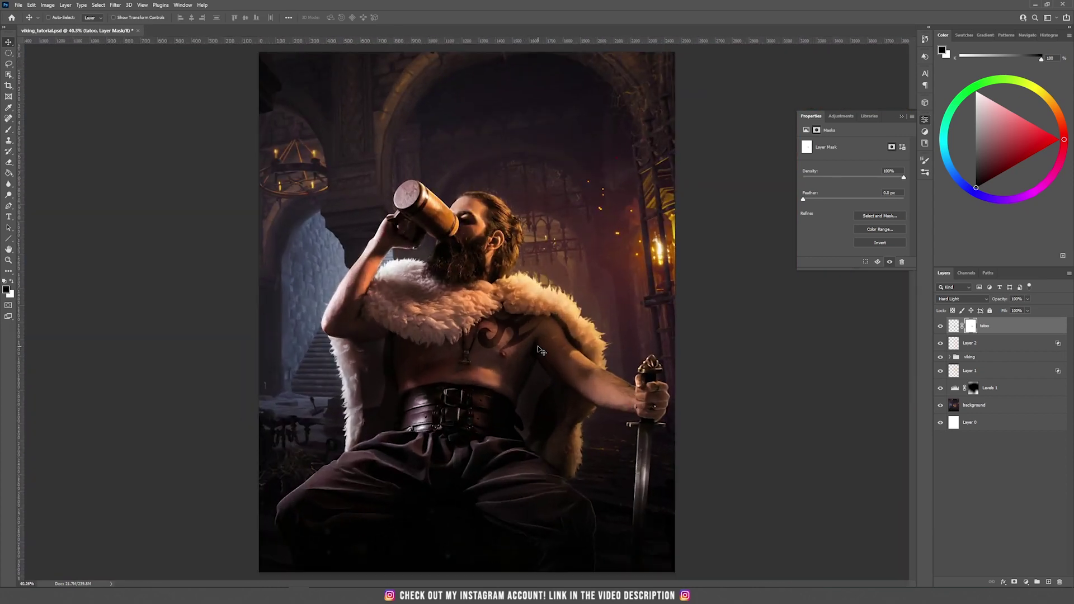
{"action": "scroll", "coordinate": [541, 351], "scroll_direction": "down", "scroll_amount": 1}
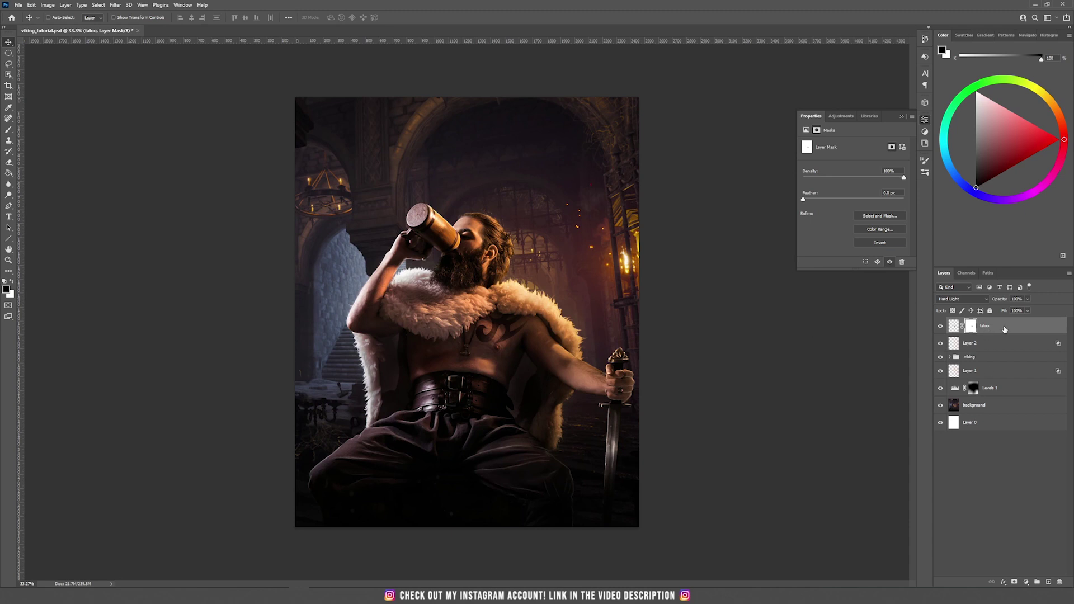
{"action": "key", "text": "ctrl+2"}
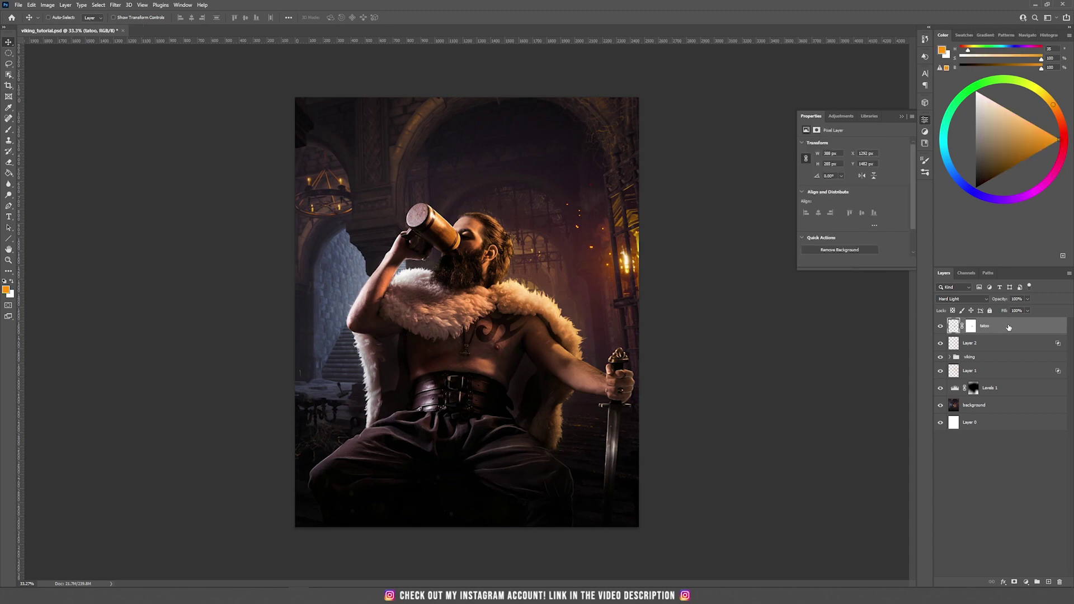
{"action": "right_click", "coordinate": [1009, 327]}
{"action": "left_click", "coordinate": [992, 334]}
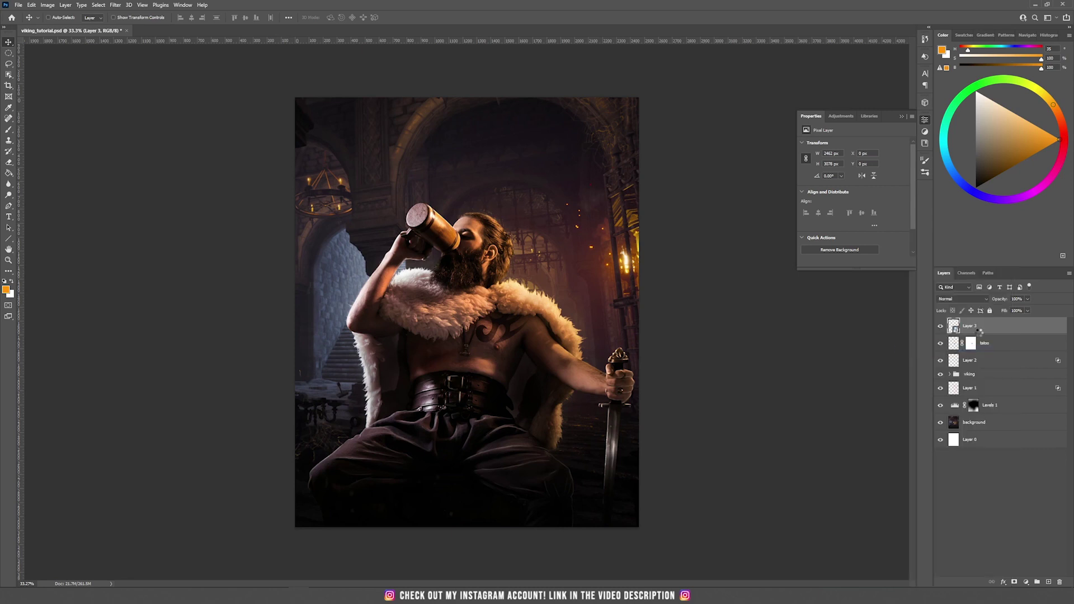
Grade the merged smart object in Camera Raw with temperature -10, exposure +0.25, contrast +12, highlights -44, shadows +41, blacks +50, dehaze +22, sharpening and noise reduction 29
{"action": "left_click", "coordinate": [115, 4]}
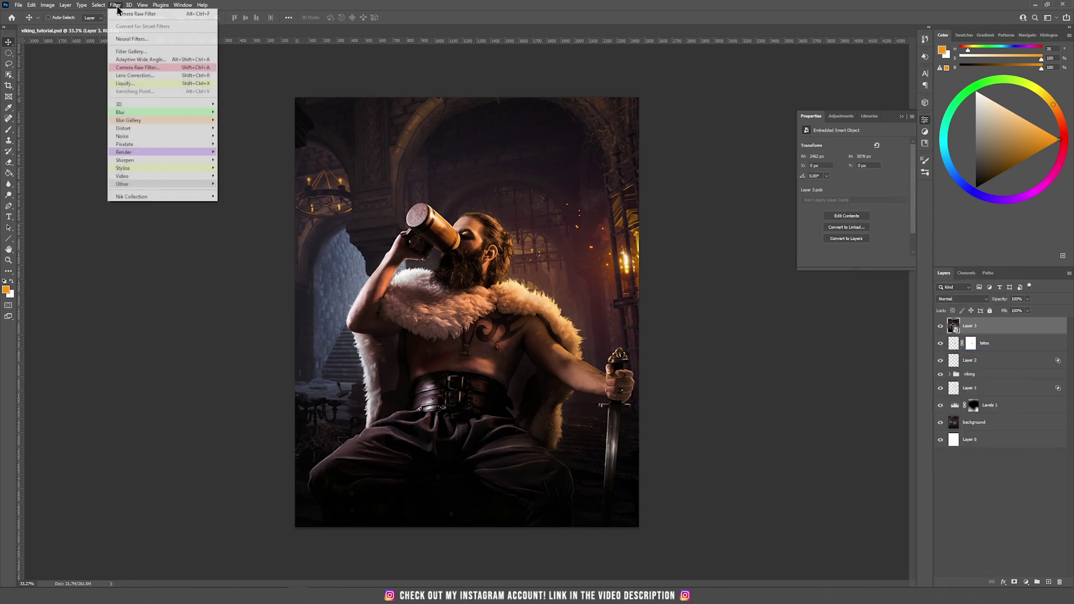
{"action": "left_click", "coordinate": [144, 67]}
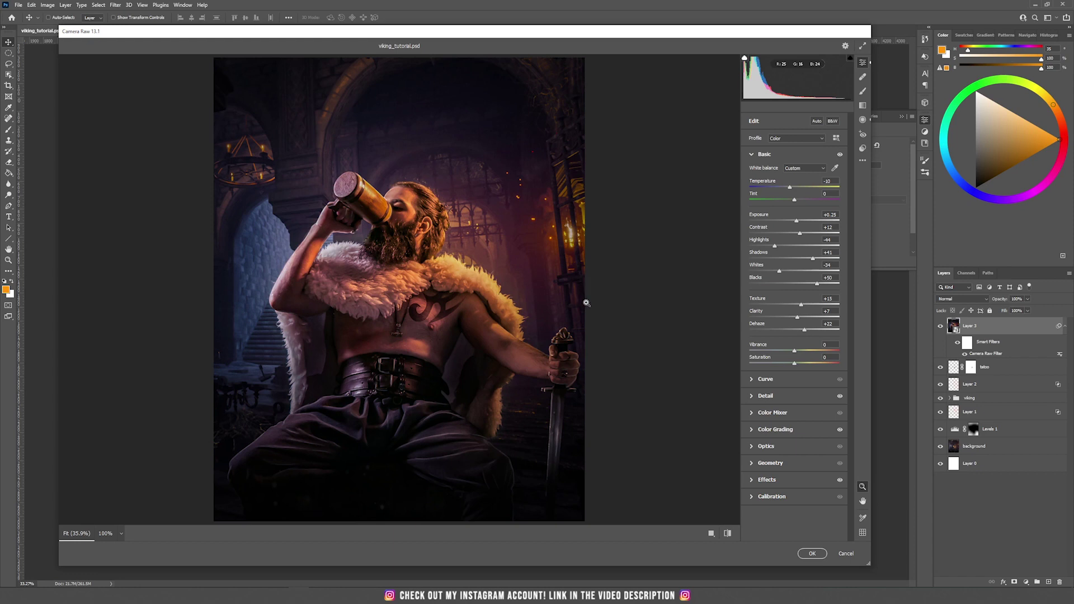
{"action": "left_click", "coordinate": [792, 397]}
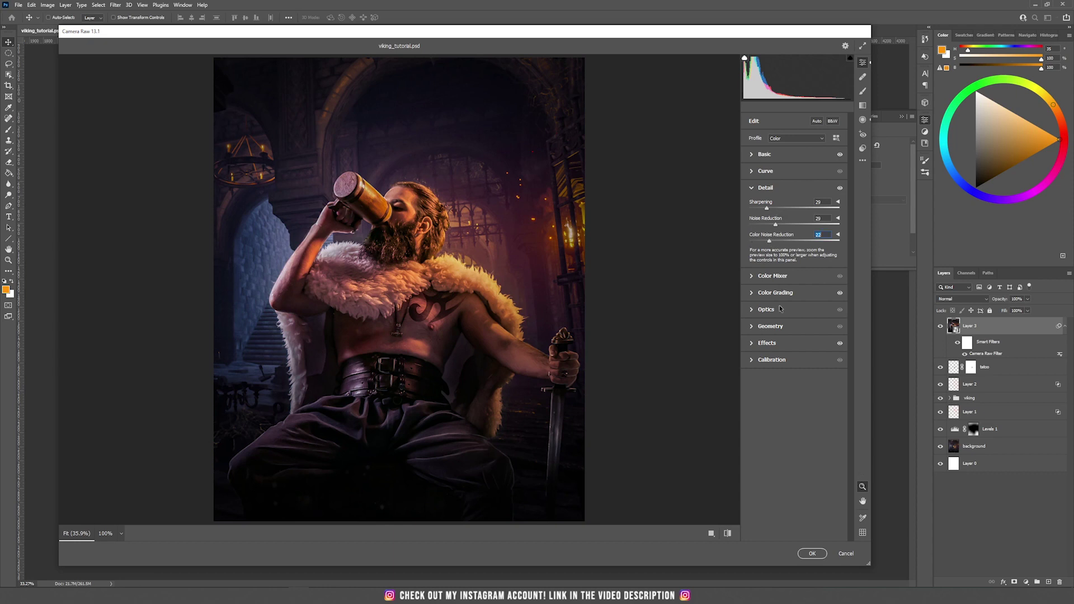
Add Camera Raw grain and -21 vignetting, grade midtones orange, shadows blue and highlights pink, and apply the filter
{"action": "left_click", "coordinate": [782, 343]}
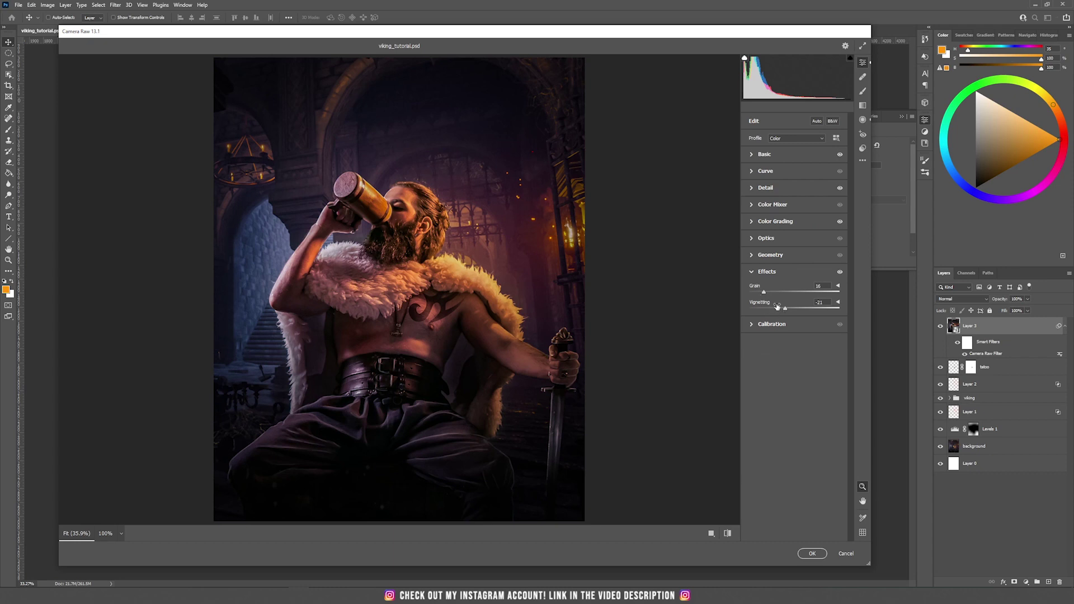
{"action": "left_click", "coordinate": [778, 224]}
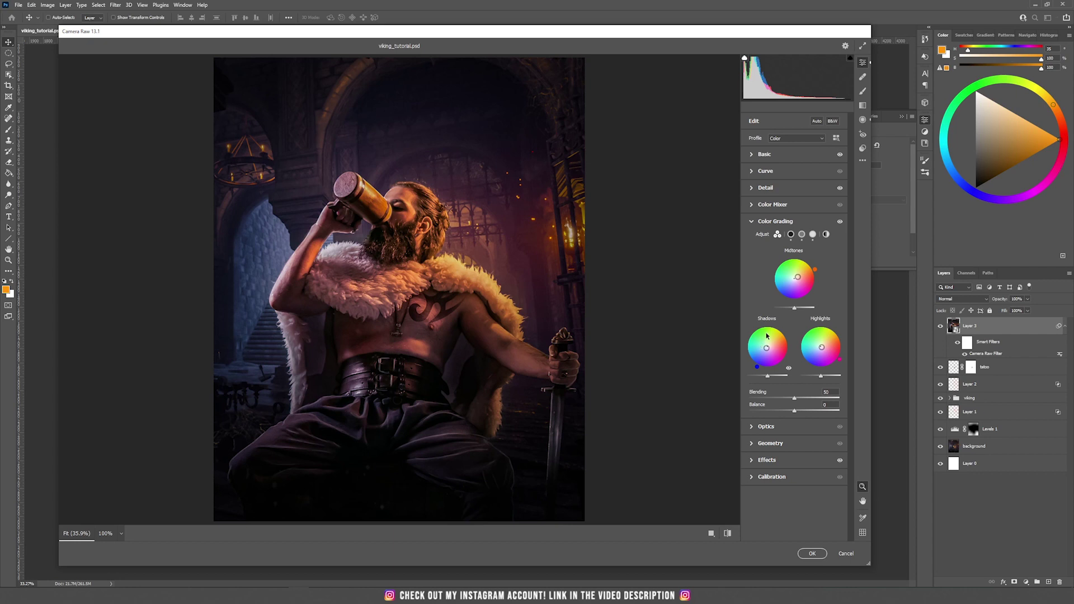
{"action": "left_click", "coordinate": [813, 554]}
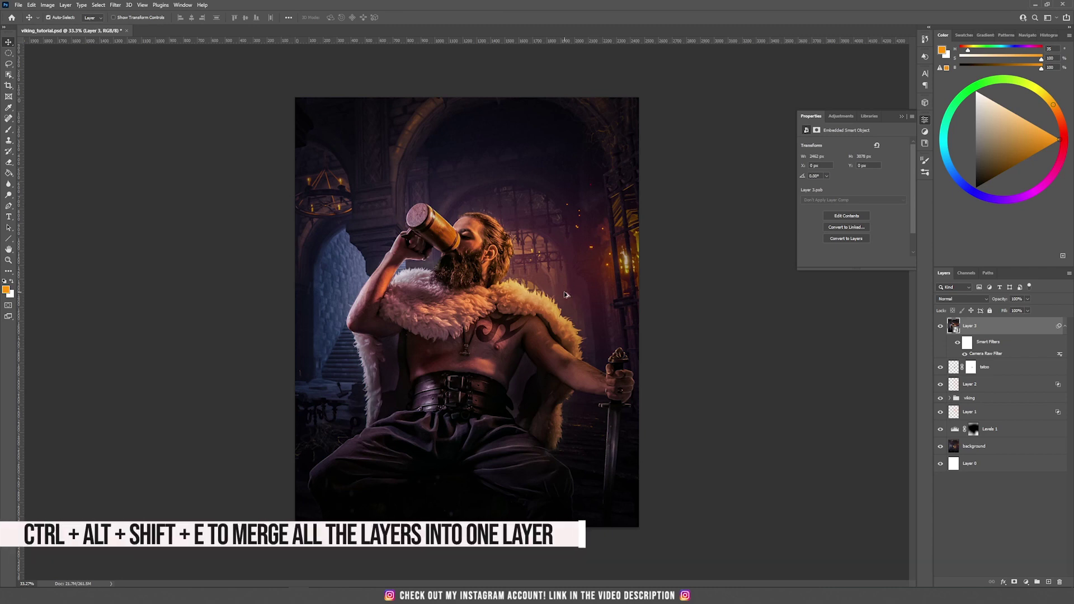
Stamp all visible layers into a new layer and apply a High Pass filter with a 1.0 pixel radius
{"action": "key", "text": "ctrl+alt+shift+e"}
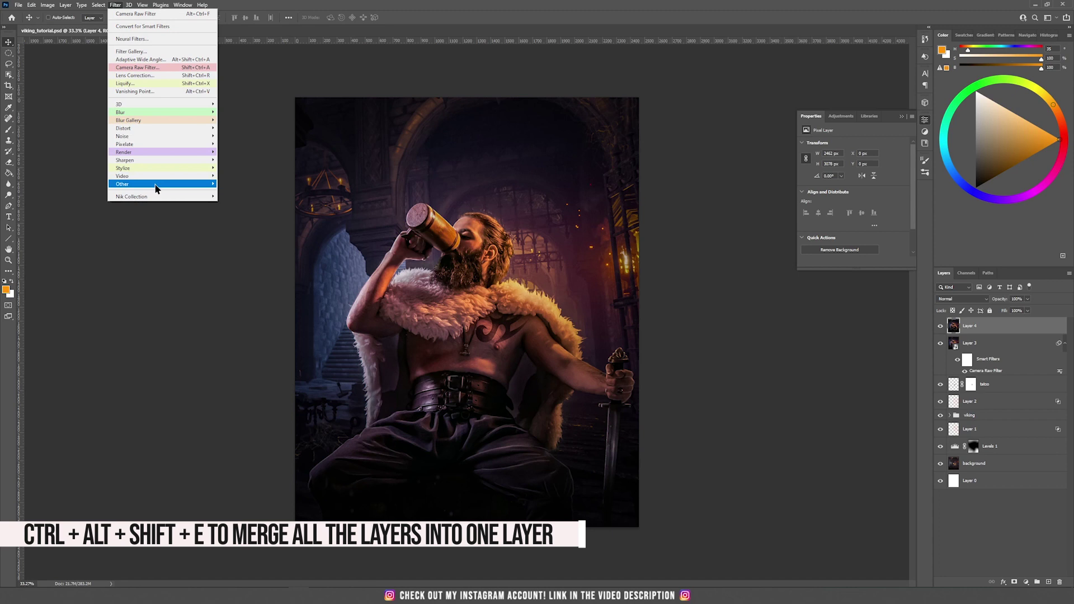
{"action": "mouse_move", "coordinate": [157, 184]}
{"action": "left_click", "coordinate": [234, 193]}
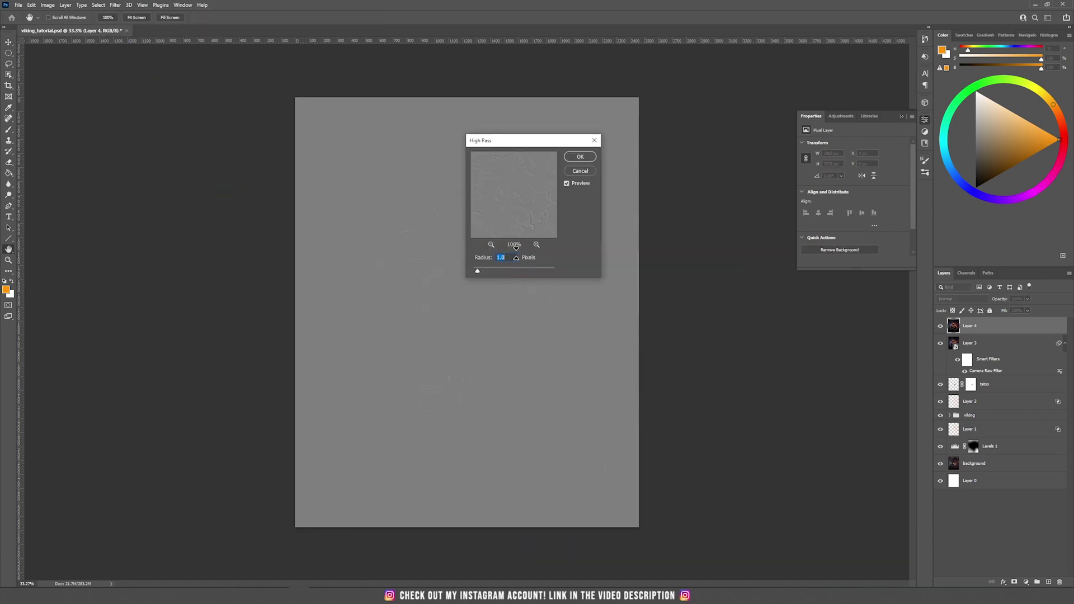
{"action": "left_click_drag", "start_coordinate": [519, 150], "coordinate": [618, 148]}
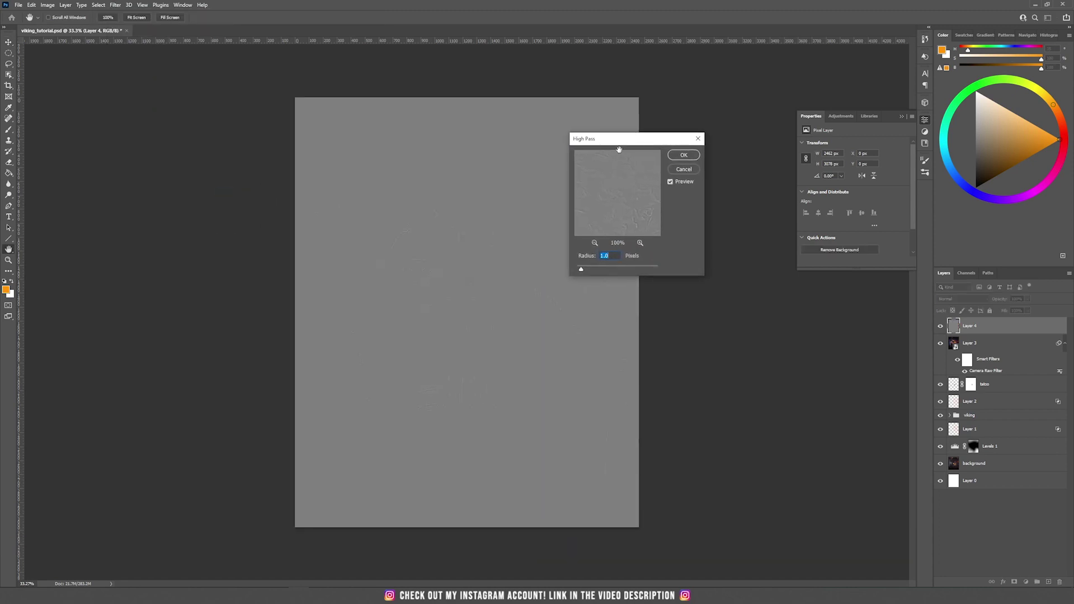
{"action": "left_click", "coordinate": [685, 156]}
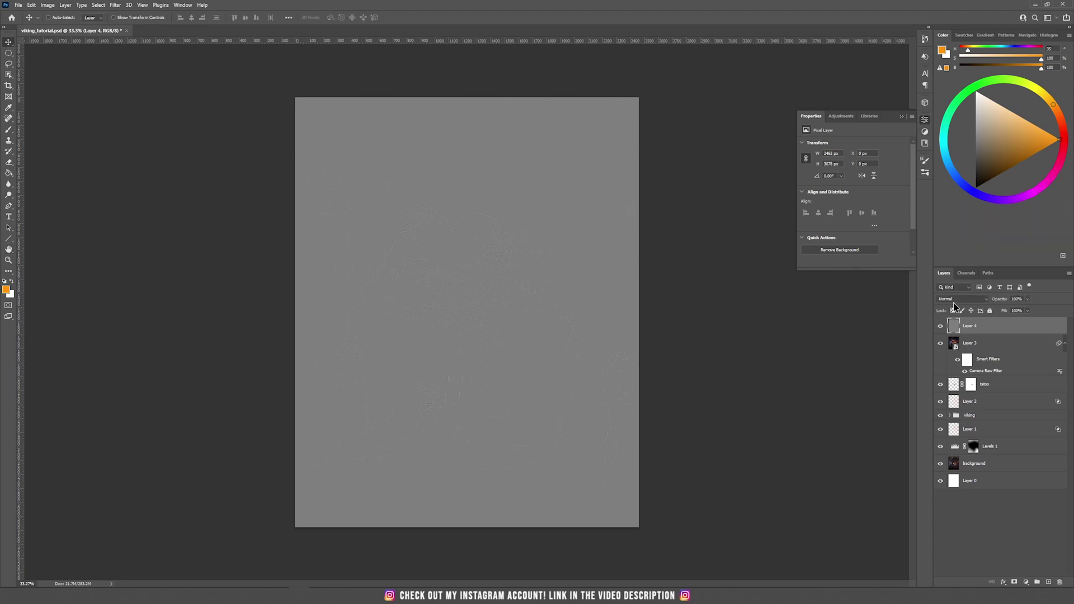
Set the High Pass layer's blend mode to Vivid Light and compare the image with and without it
{"action": "left_click", "coordinate": [955, 302]}
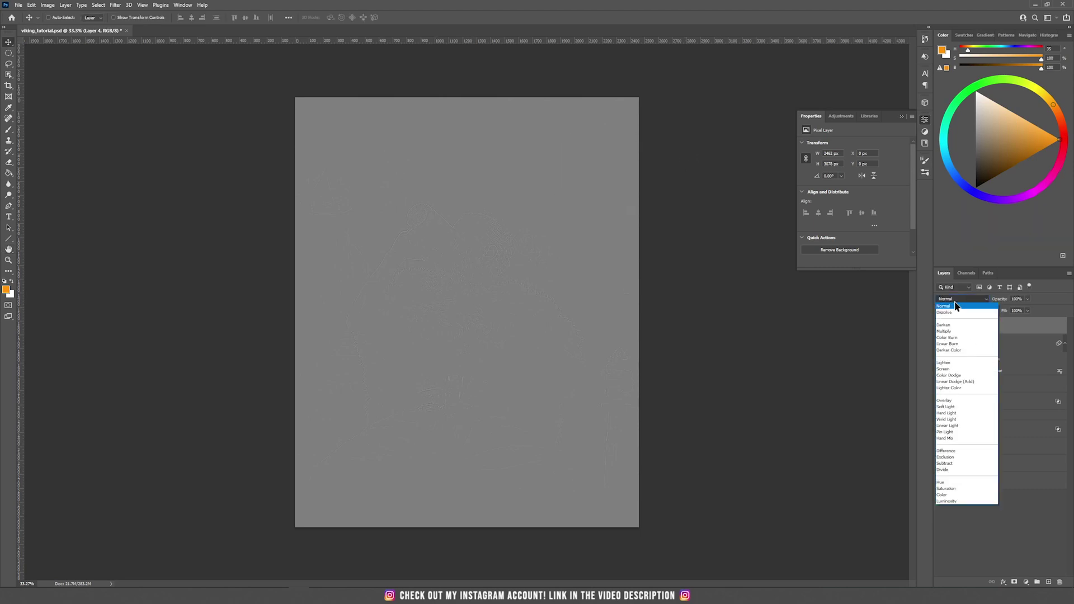
{"action": "left_click", "coordinate": [949, 419]}
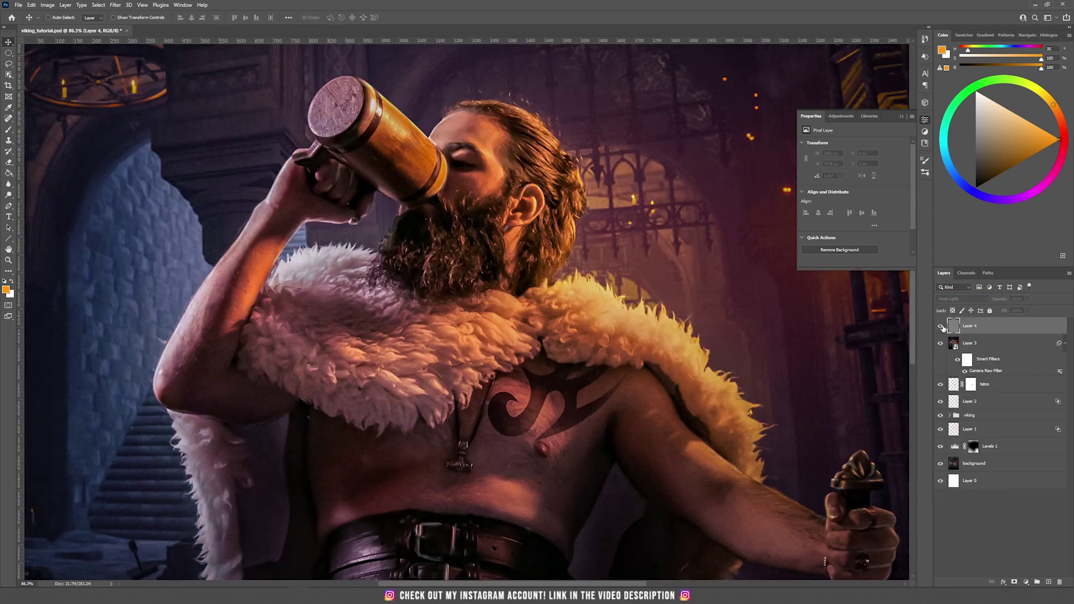
{"action": "left_click", "coordinate": [940, 325]}
{"action": "left_click", "coordinate": [940, 326]}
{"action": "left_click", "coordinate": [940, 326]}
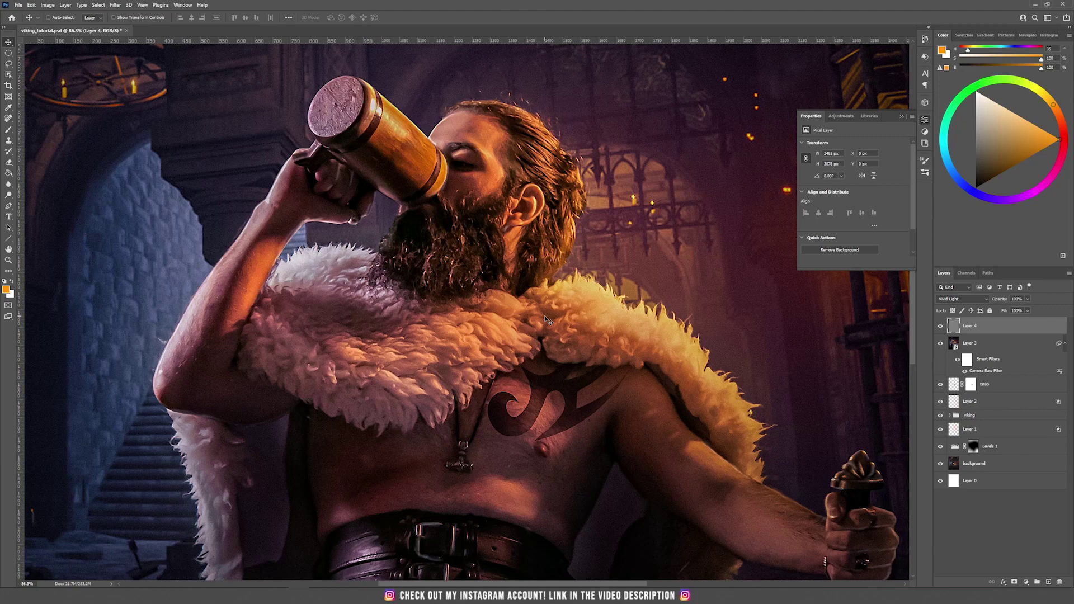
Stamp the visible layers into another new layer above the sharpening layer and convert it to a smart object
{"action": "key", "text": "ctrl+alt+shift+e"}
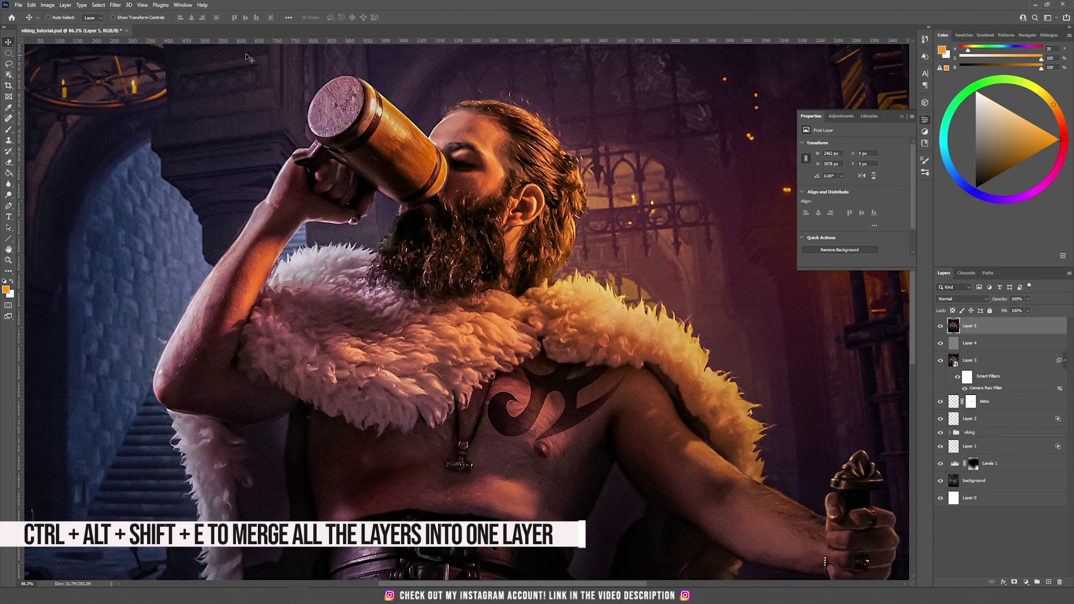
{"action": "right_click", "coordinate": [1005, 326]}
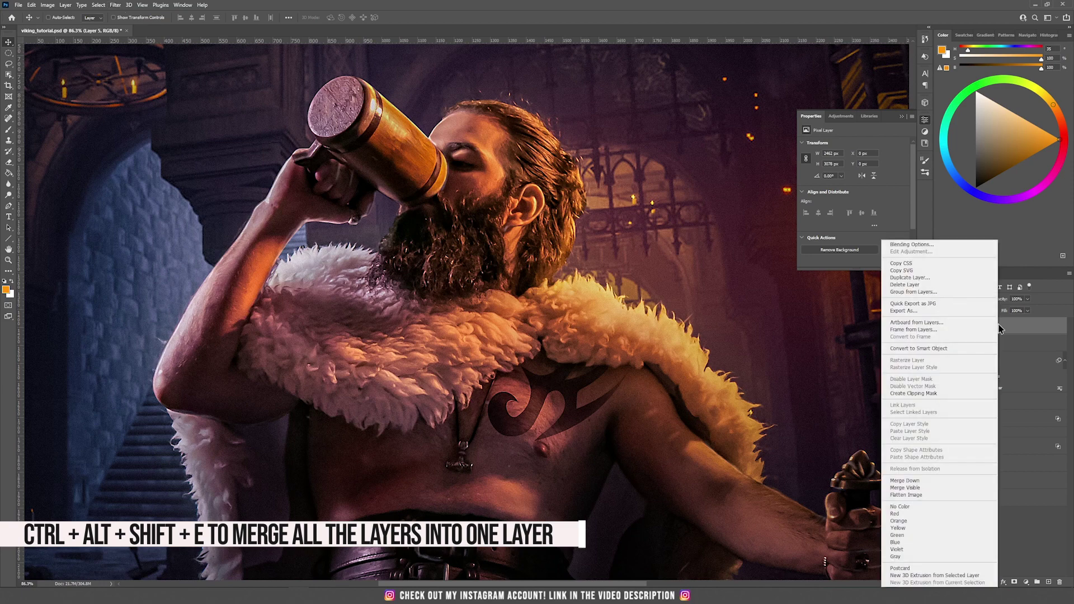
{"action": "left_click", "coordinate": [959, 350]}
Apply Glowing Edges with edge width 2, edge brightness 2 and smoothness 6, and set the layer's blend mode to Screen
{"action": "left_click", "coordinate": [116, 5]}
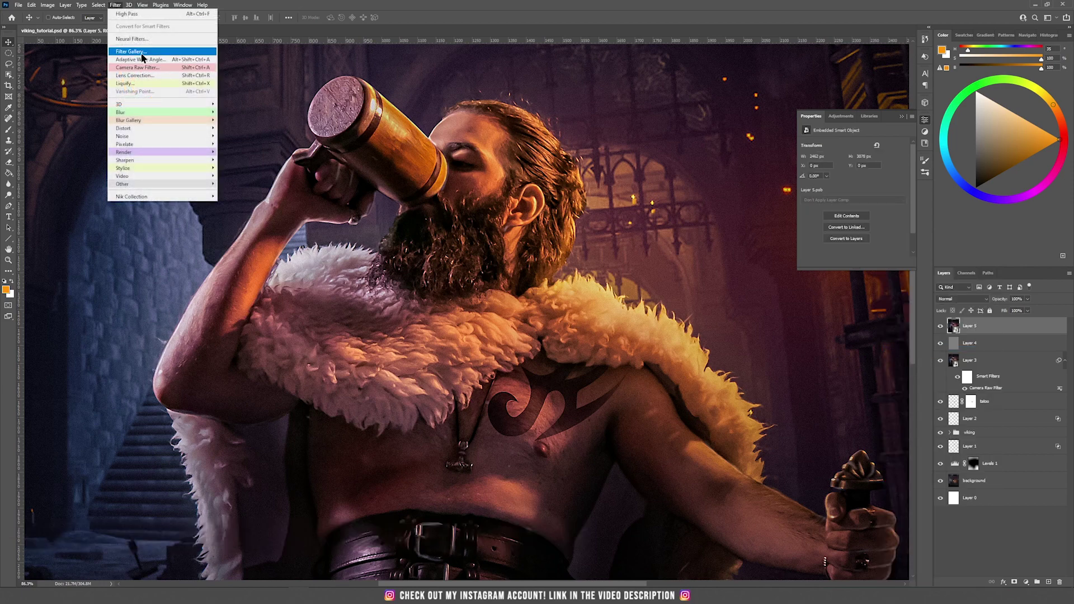
{"action": "left_click", "coordinate": [135, 51]}
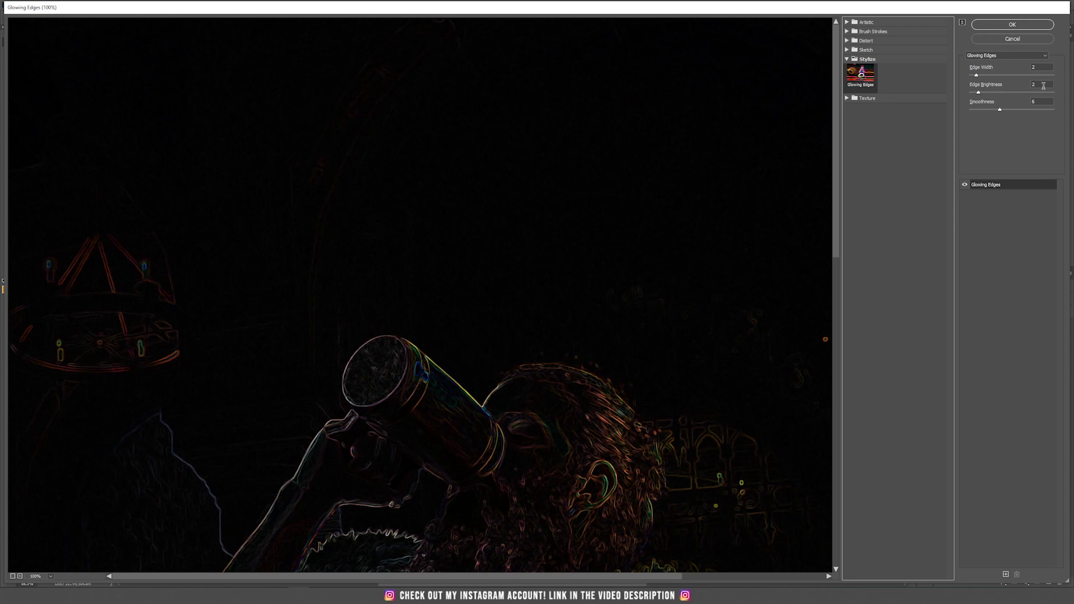
{"action": "left_click", "coordinate": [1029, 28]}
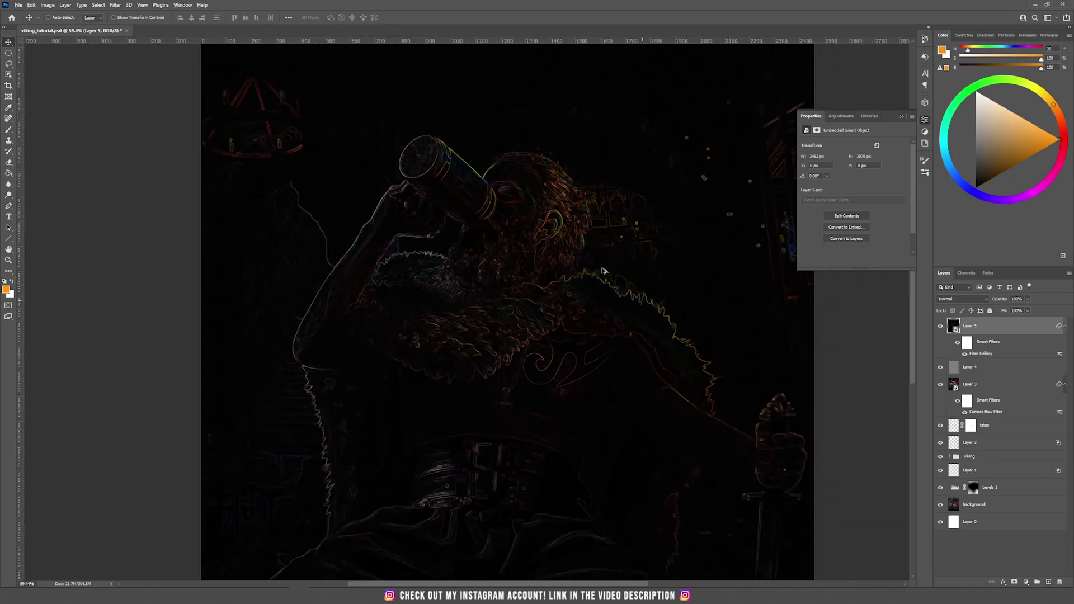
{"action": "left_click", "coordinate": [954, 297]}
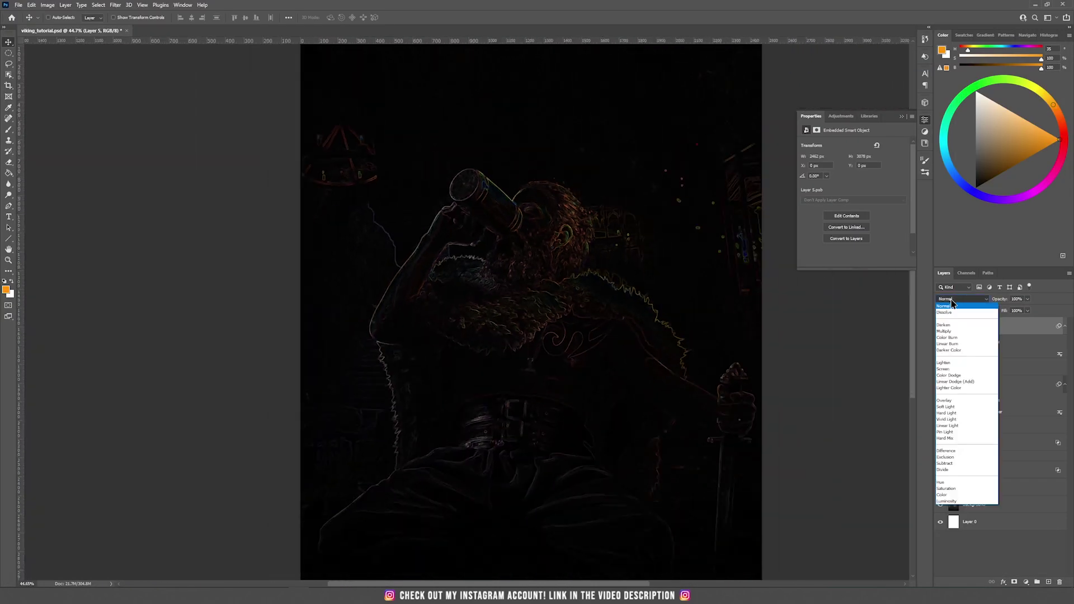
{"action": "left_click", "coordinate": [956, 370]}
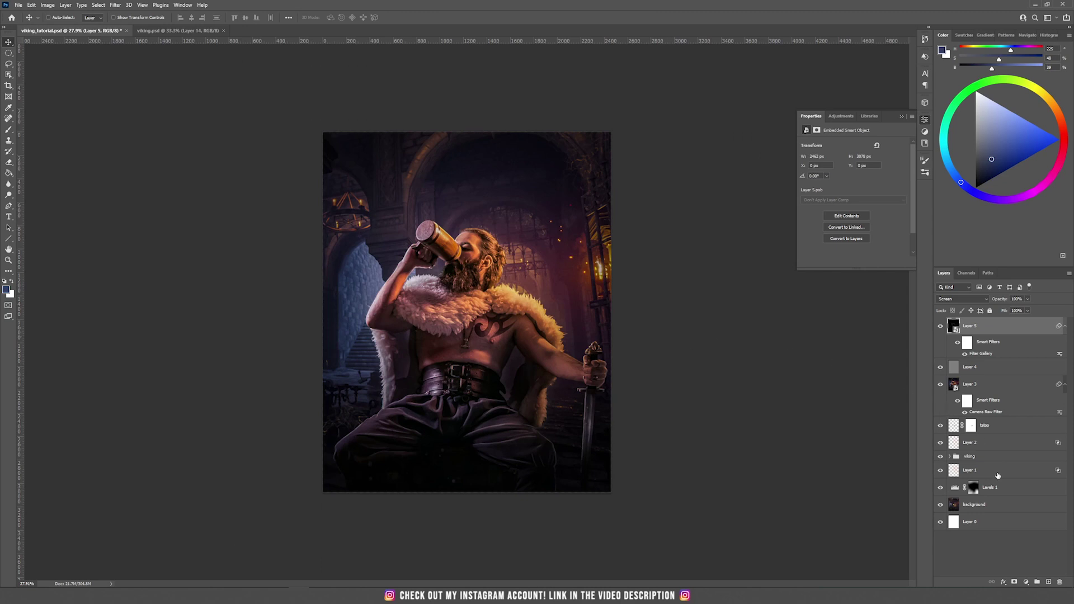
Add a new Color Dodge layer and paint a soft dark blue glow around the stairway arch and raised arm at 4% flow
{"action": "left_click", "coordinate": [1047, 582]}
{"action": "left_click", "coordinate": [960, 299]}
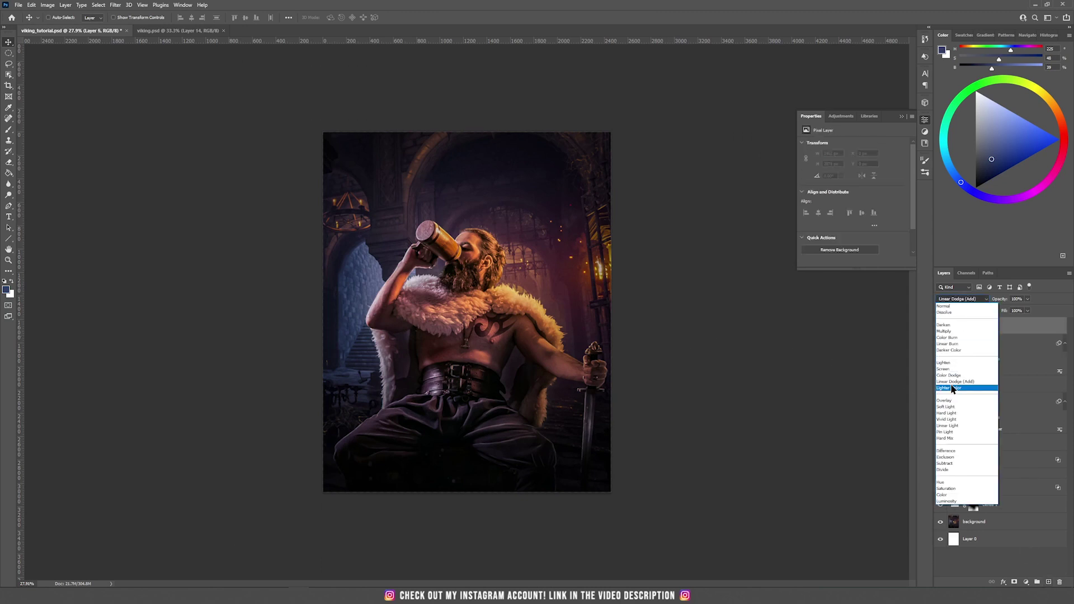
{"action": "left_click", "coordinate": [955, 376]}
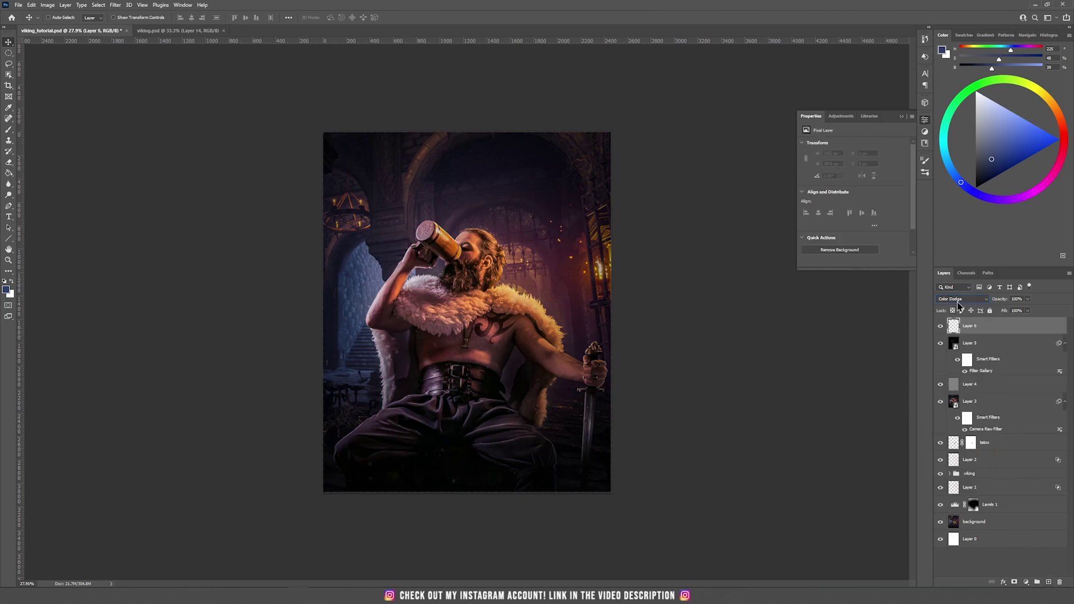
{"action": "key", "text": "b"}
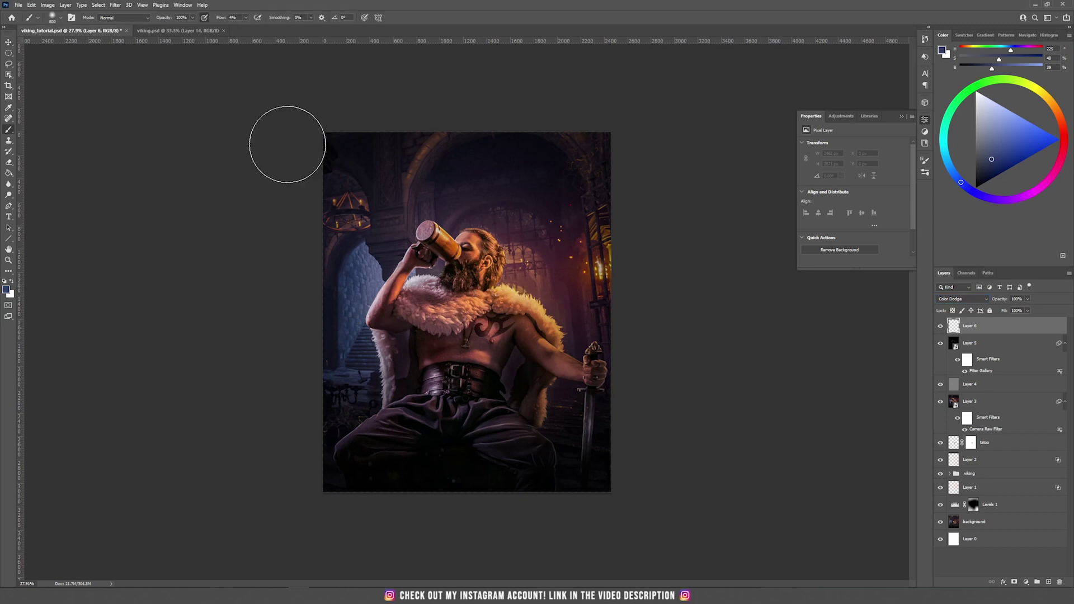
{"action": "mouse_move", "coordinate": [355, 277]}
{"action": "left_mouse_down"}
{"action": "mouse_move", "coordinate": [416, 241]}
{"action": "mouse_move", "coordinate": [385, 286]}
{"action": "mouse_move", "coordinate": [374, 334]}
{"action": "mouse_move", "coordinate": [382, 385]}
{"action": "mouse_move", "coordinate": [351, 320]}
{"action": "mouse_move", "coordinate": [373, 243]}
{"action": "mouse_move", "coordinate": [387, 270]}
{"action": "mouse_move", "coordinate": [414, 252]}
{"action": "mouse_move", "coordinate": [412, 284]}
{"action": "mouse_move", "coordinate": [437, 288]}
{"action": "mouse_move", "coordinate": [435, 235]}
{"action": "mouse_move", "coordinate": [383, 320]}
{"action": "mouse_move", "coordinate": [374, 370]}
{"action": "mouse_move", "coordinate": [374, 329]}
{"action": "mouse_move", "coordinate": [364, 372]}
{"action": "mouse_move", "coordinate": [380, 250]}
{"action": "mouse_move", "coordinate": [370, 243]}
{"action": "mouse_move", "coordinate": [403, 272]}
{"action": "mouse_move", "coordinate": [409, 249]}
{"action": "mouse_move", "coordinate": [359, 231]}
{"action": "mouse_move", "coordinate": [395, 232]}
{"action": "mouse_move", "coordinate": [418, 255]}
{"action": "left_mouse_up"}
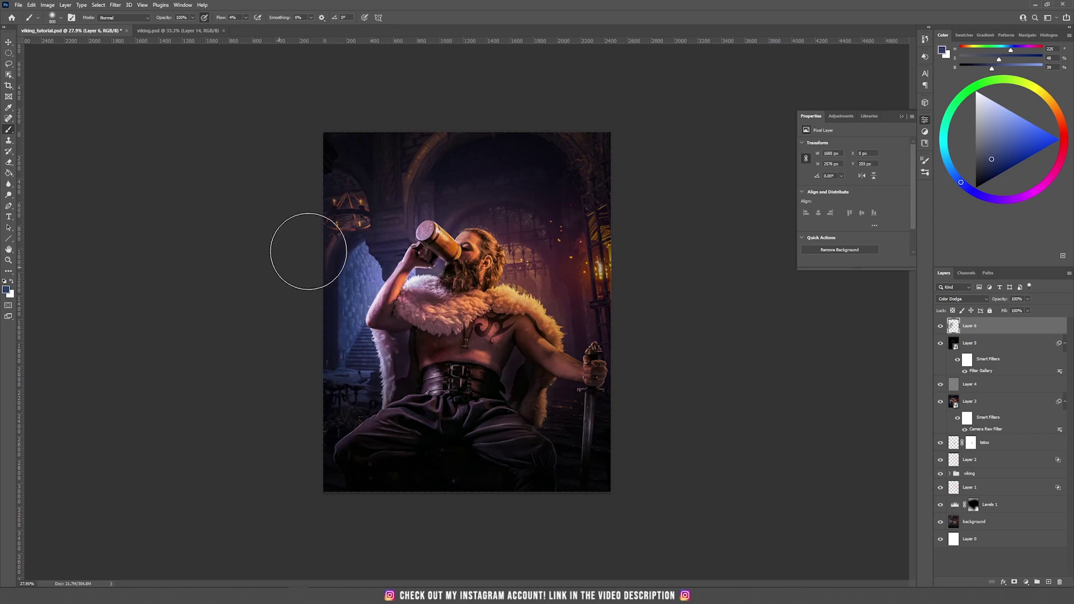
Choose a pure orange-red with hue 14° as foreground colour and paint a soft glow behind the viking's head and sword arm
{"action": "left_click", "coordinate": [8, 288]}
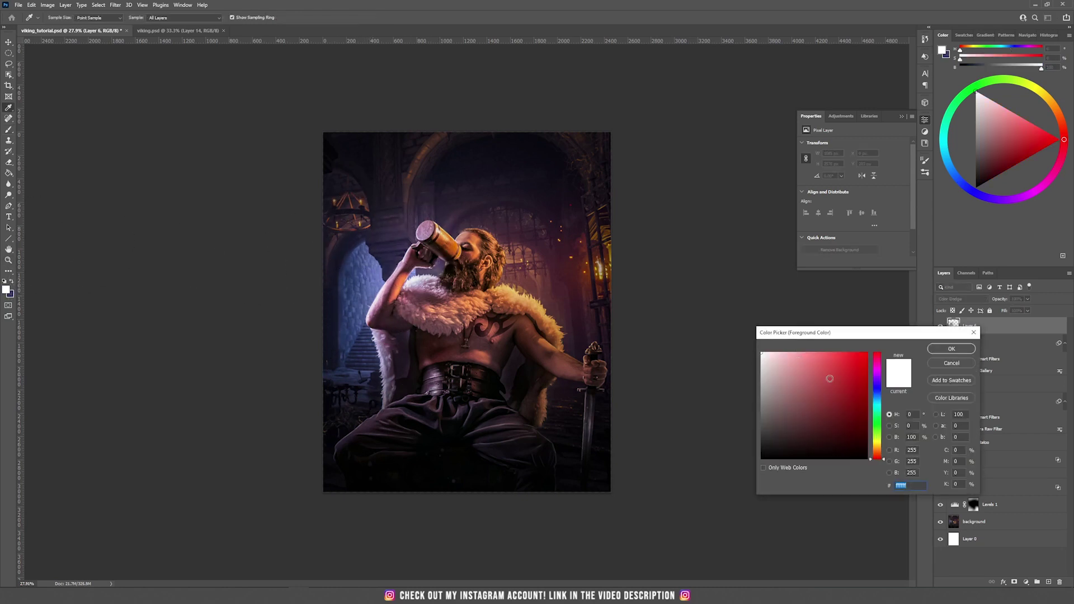
{"action": "left_click_drag", "start_coordinate": [878, 457], "coordinate": [877, 453]}
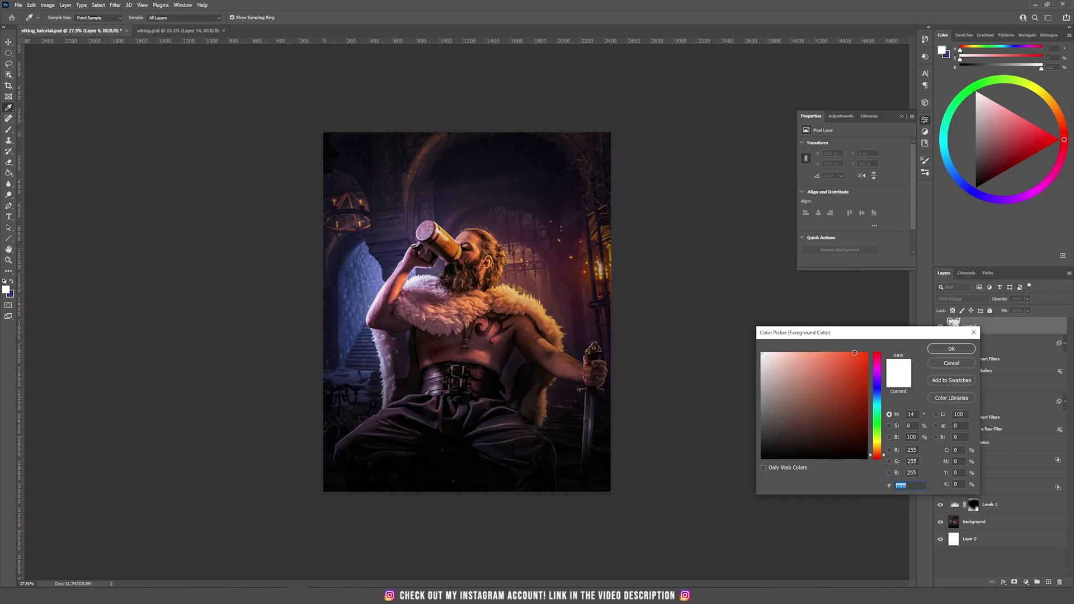
{"action": "left_click", "coordinate": [867, 353]}
{"action": "left_click", "coordinate": [951, 349]}
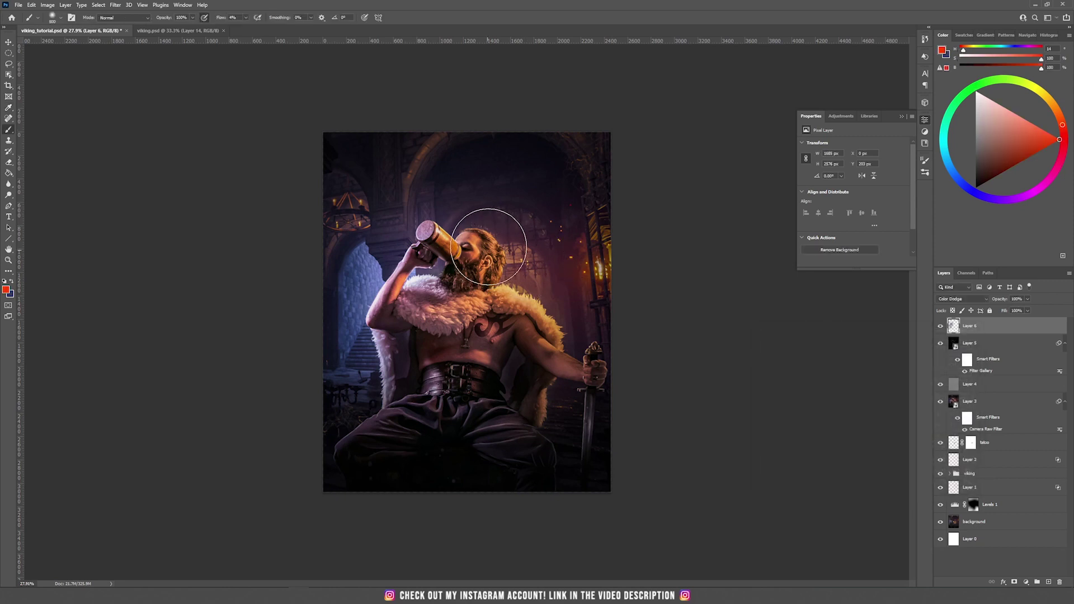
{"action": "mouse_move", "coordinate": [508, 265]}
{"action": "left_mouse_down"}
{"action": "mouse_move", "coordinate": [572, 349]}
{"action": "mouse_move", "coordinate": [517, 406]}
{"action": "left_mouse_up"}
Erase excess glow over the viking's body and legs with a soft, enlarged Eraser, and view the whole image with the interface panels hidden
{"action": "key", "text": "e"}
{"action": "mouse_move", "coordinate": [537, 336]}
{"action": "left_mouse_down"}
{"action": "mouse_move", "coordinate": [545, 403]}
{"action": "mouse_move", "coordinate": [515, 396]}
{"action": "left_mouse_up"}
{"action": "mouse_move", "coordinate": [489, 444]}
{"action": "left_mouse_down"}
{"action": "mouse_move", "coordinate": [513, 435]}
{"action": "mouse_move", "coordinate": [487, 414]}
{"action": "mouse_move", "coordinate": [523, 457]}
{"action": "mouse_move", "coordinate": [499, 430]}
{"action": "left_mouse_up"}
{"action": "key", "text": "bracketright"}
{"action": "key", "text": "bracketright"}
{"action": "key", "text": "bracketright"}
{"action": "key", "text": "bracketright"}
{"action": "key", "text": "bracketright"}
{"action": "key", "text": "bracketright"}
{"action": "key", "text": "bracketright"}
{"action": "key", "text": "bracketright"}
{"action": "mouse_move", "coordinate": [517, 452]}
{"action": "left_mouse_down"}
{"action": "mouse_move", "coordinate": [553, 434]}
{"action": "mouse_move", "coordinate": [455, 311]}
{"action": "mouse_move", "coordinate": [478, 269]}
{"action": "left_mouse_up"}
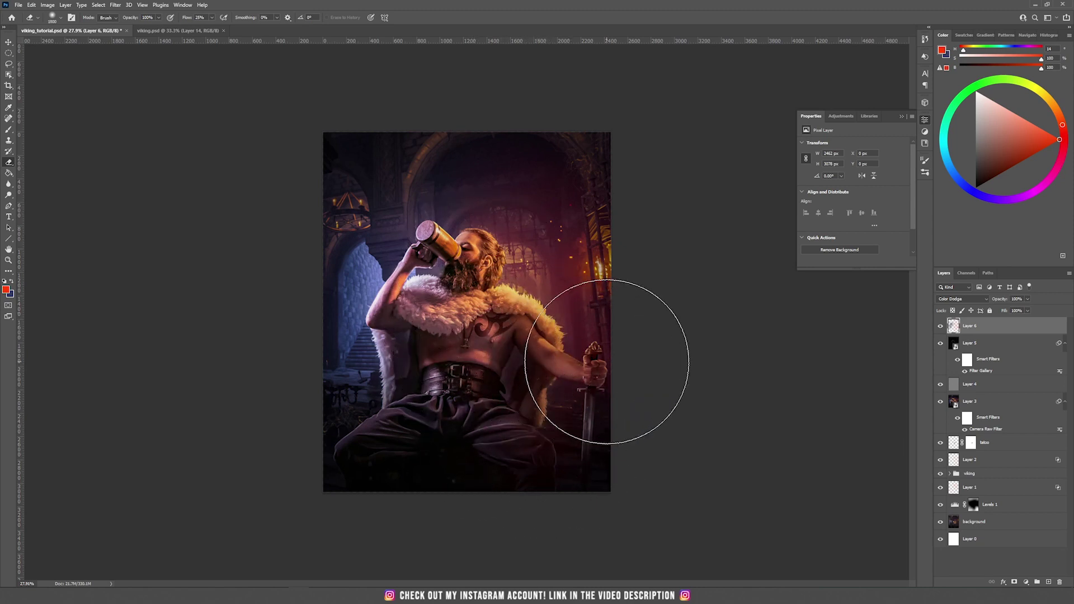
{"action": "key", "text": "Tab"}
{"action": "key", "text": "ctrl+0"}
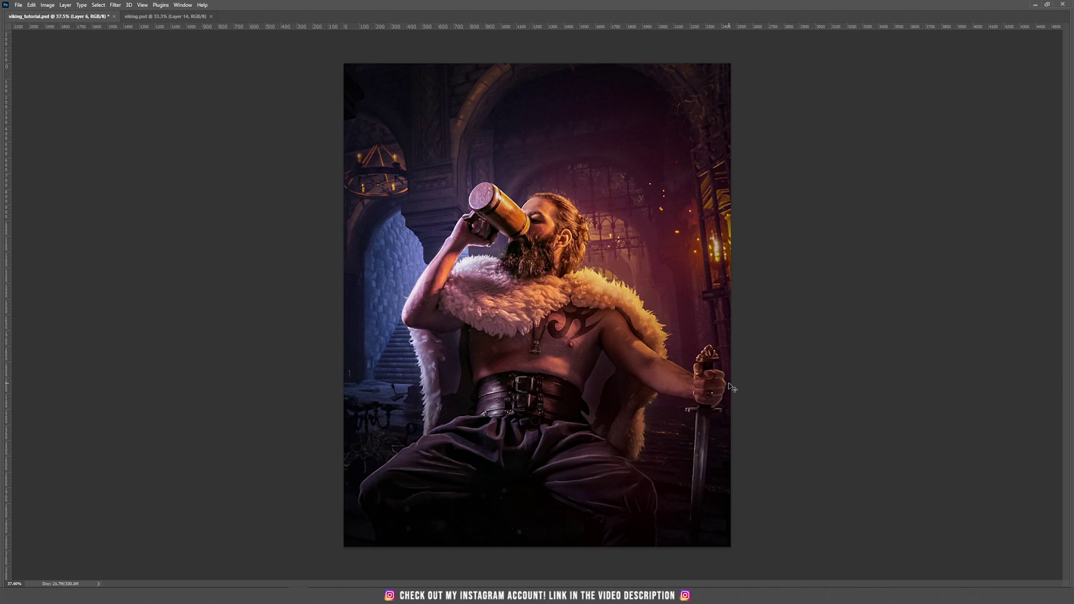